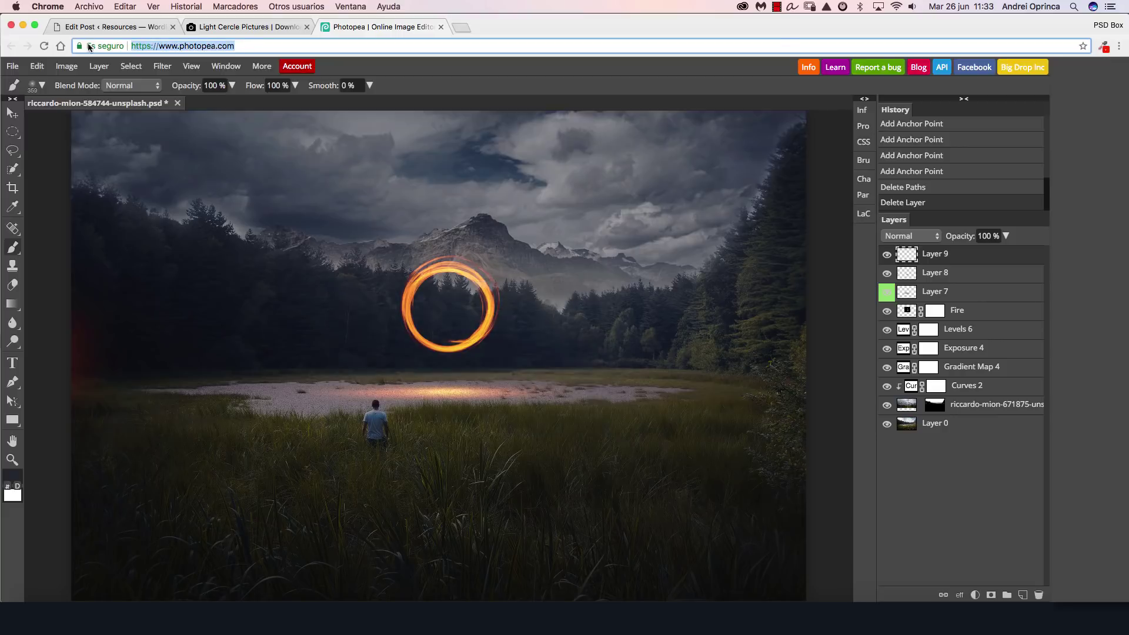
left_click(531, 45)
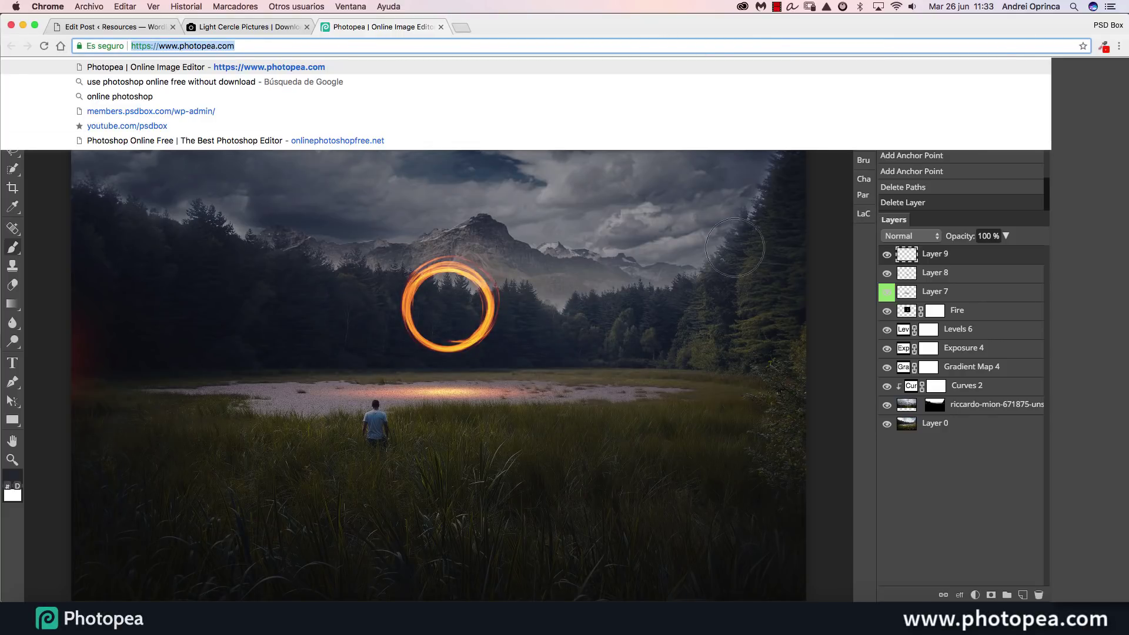
left_click(740, 249)
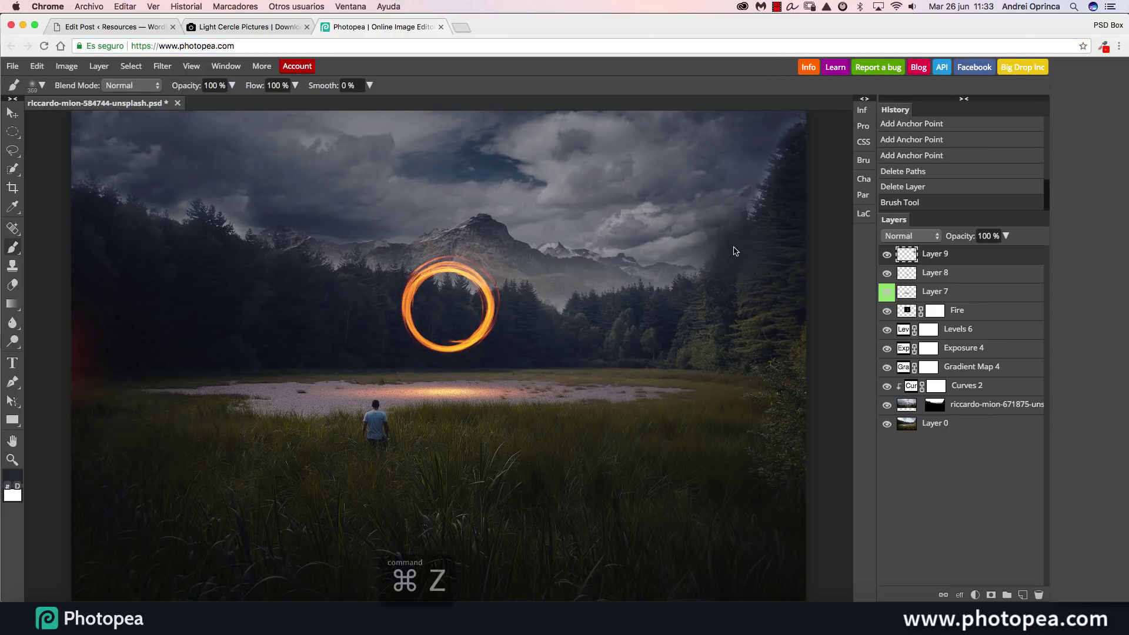
key("super+z")
Close the open landscape document with the fiery ring
mouse_move(2, 180)
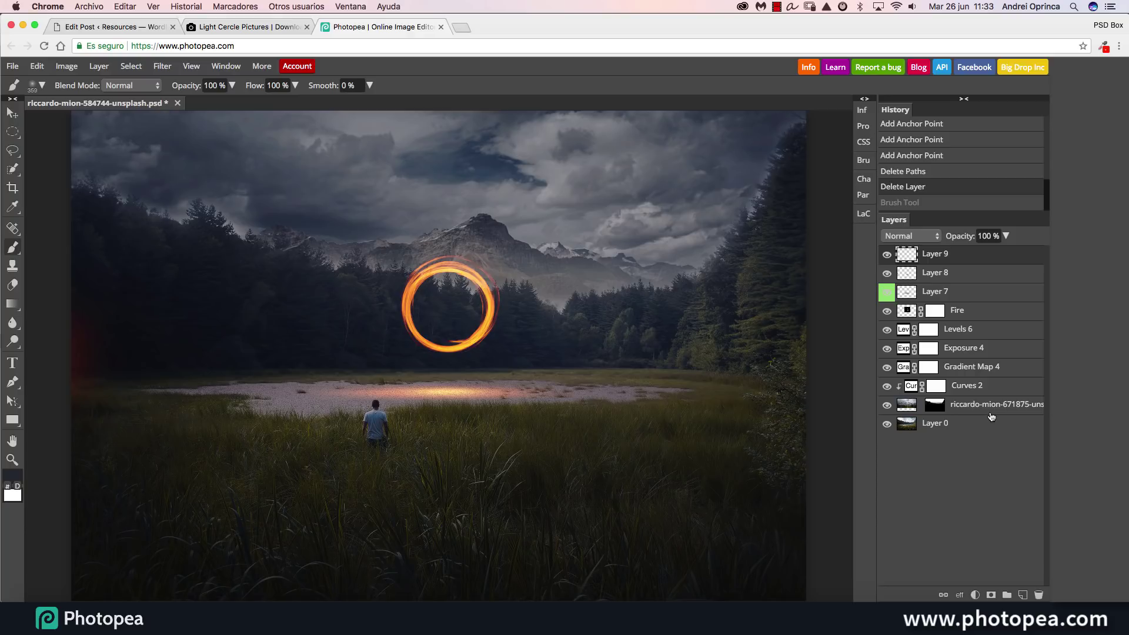
left_click(177, 106)
left_click(663, 123)
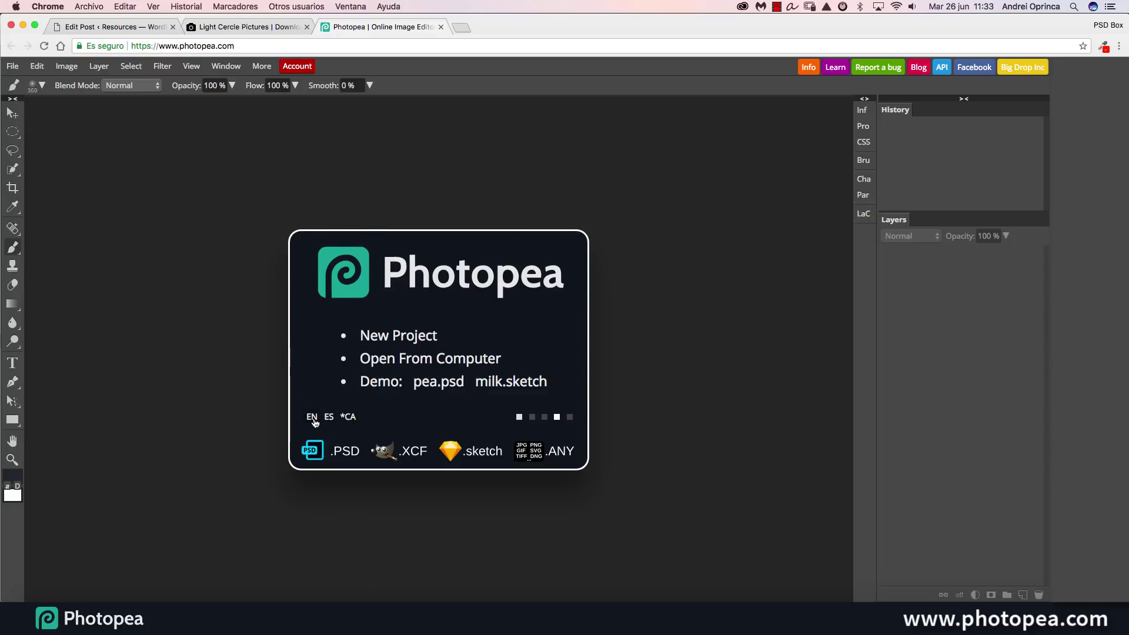
Look at the Translate Photopea page from the start screen's *CA language entry and close it
left_click(351, 419)
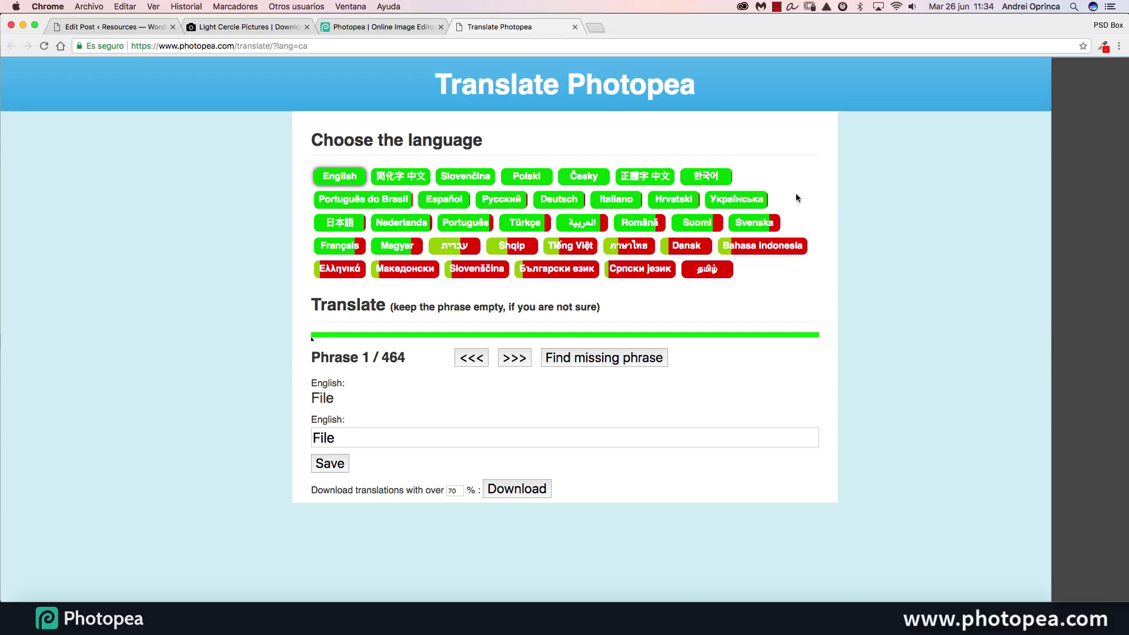
left_click(576, 27)
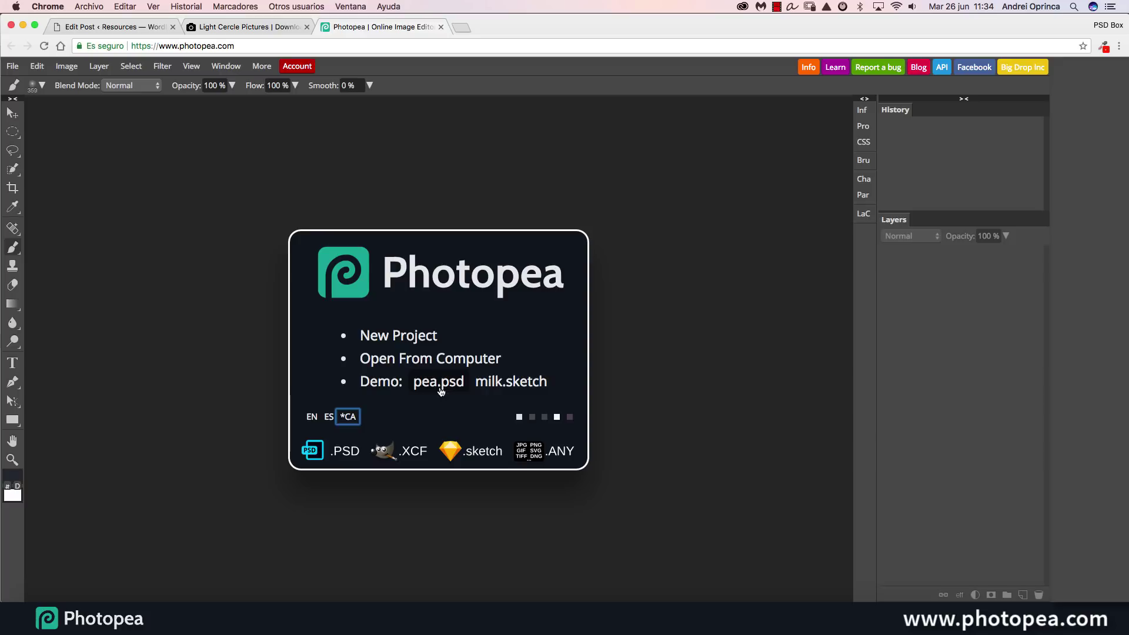
Open the milk.sketch demo, look over its artboards and layers, and close it
left_click(517, 387)
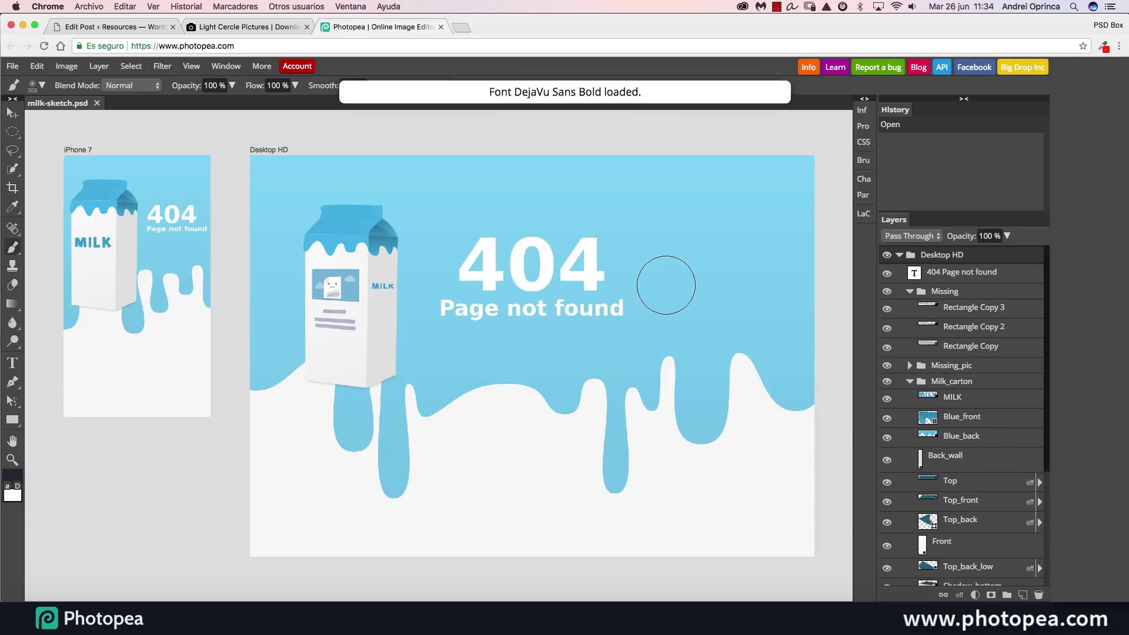
scroll(965, 411, "down", 3)
scroll(965, 412, "up", 3)
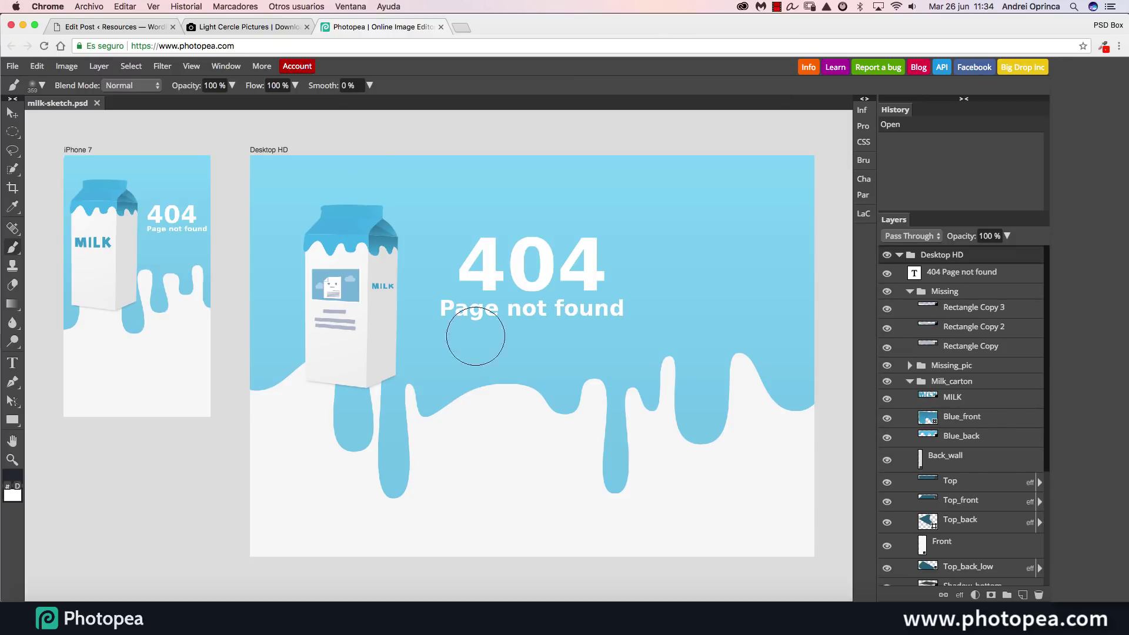
left_click(97, 103)
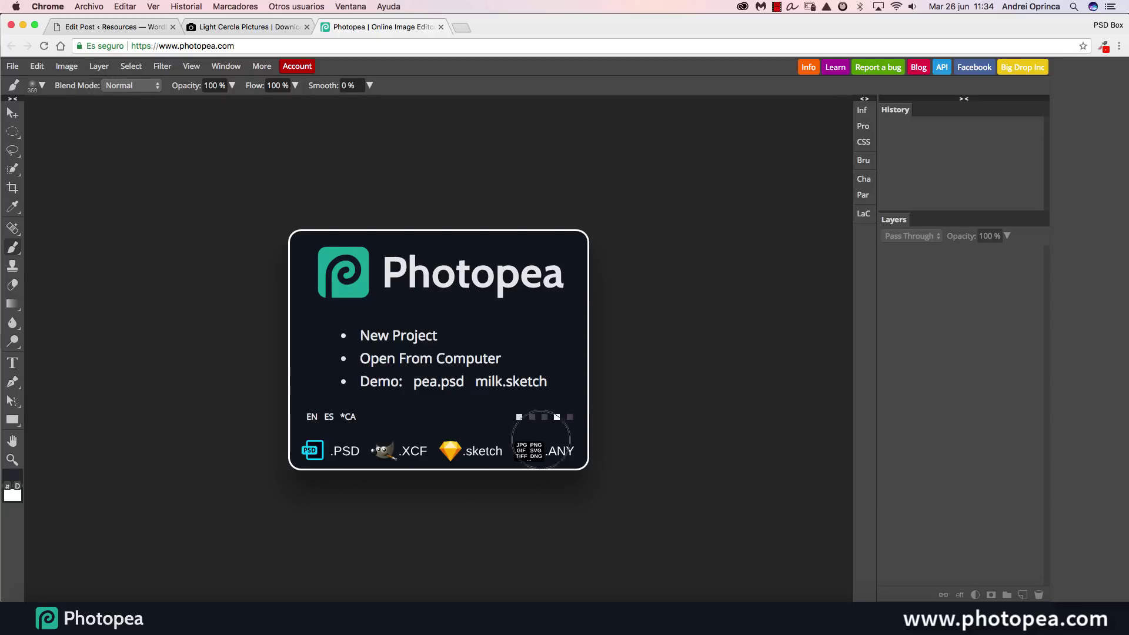
Look through the Photo, Screen and Mobile size presets for a new project without creating one
left_click(386, 336)
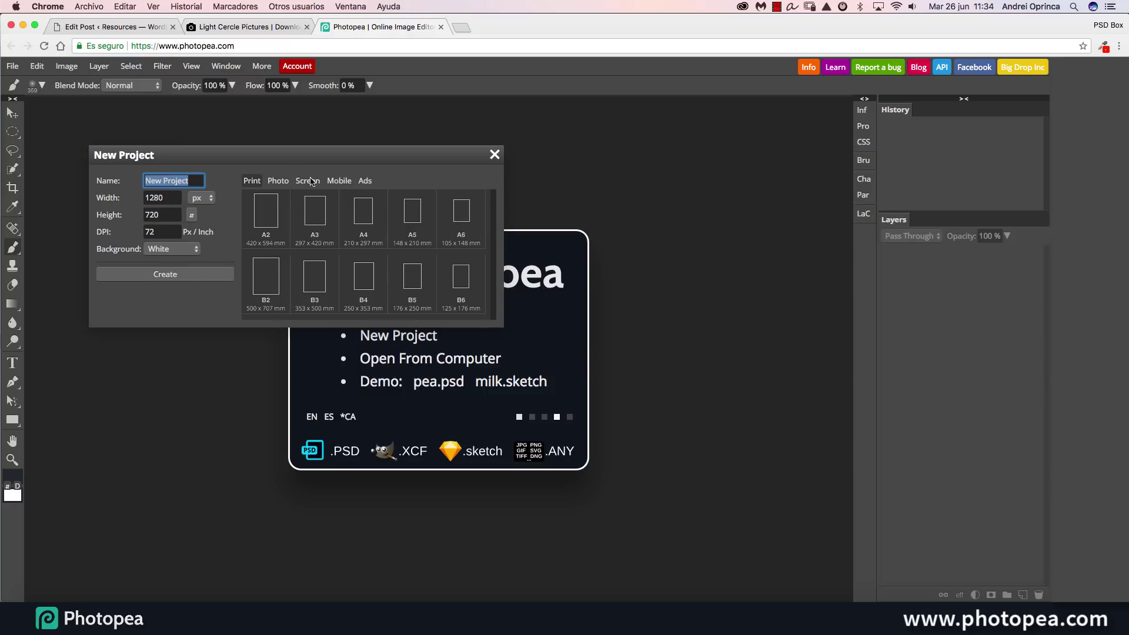
left_click(278, 181)
left_click(307, 180)
left_click(341, 183)
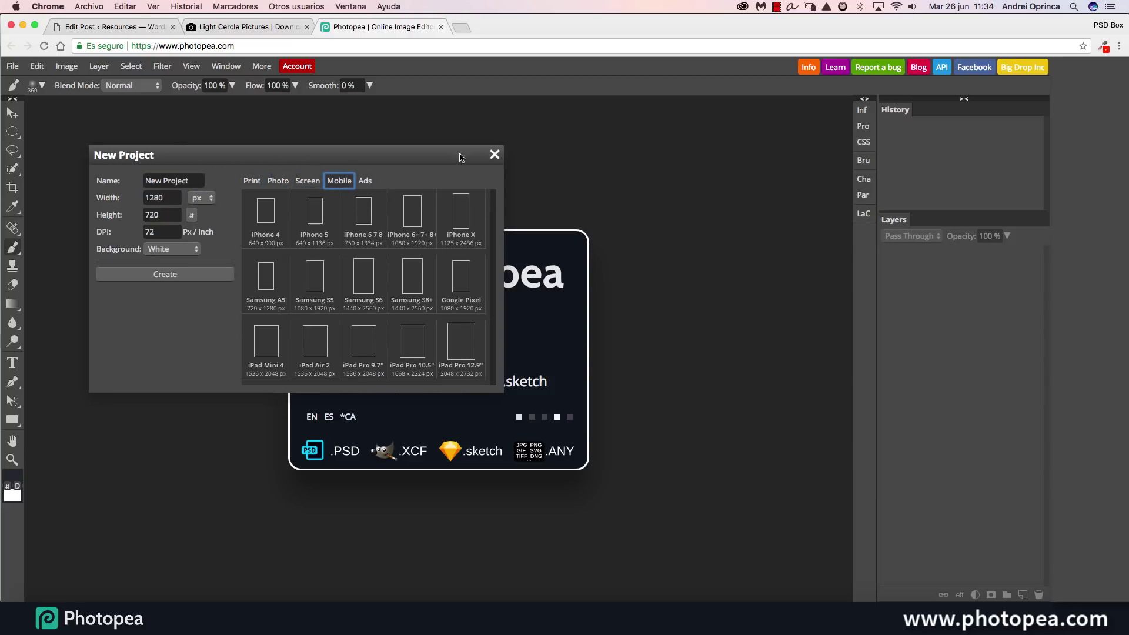
left_click(494, 154)
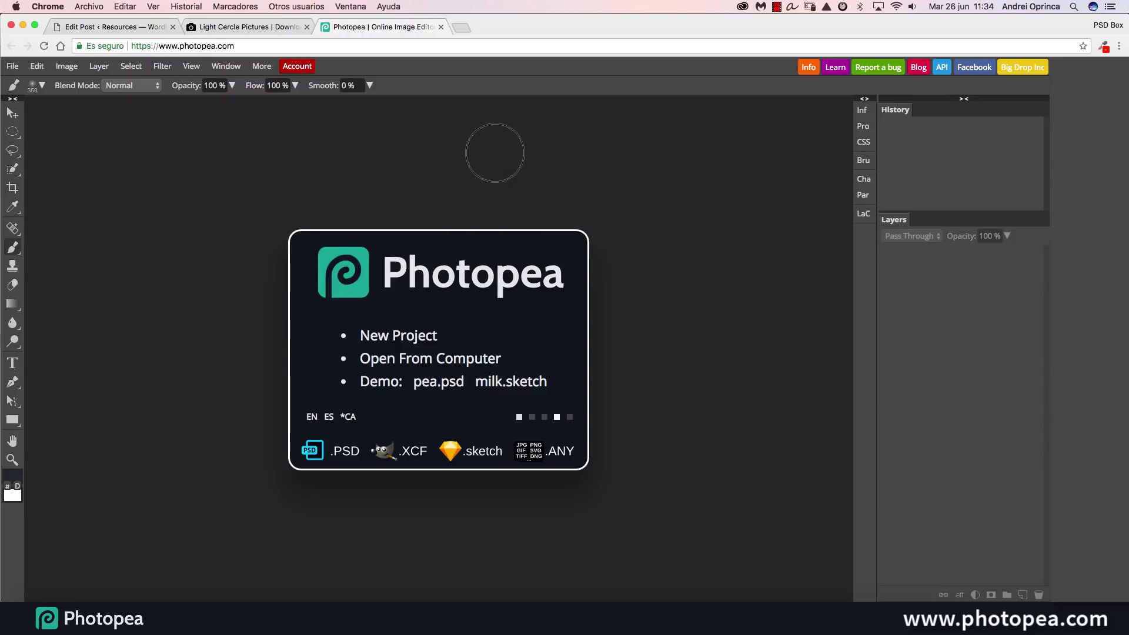
Copy the orange light-ring photo from the Unsplash results and paste it into Photopea as a new document
left_click(260, 29)
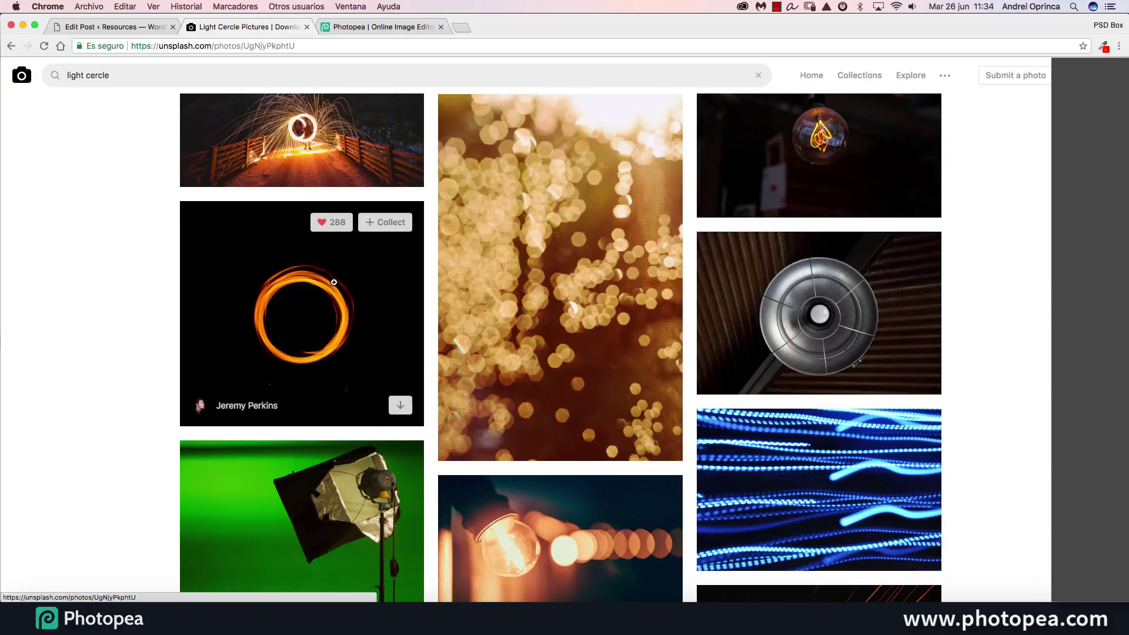
left_click(334, 282)
right_click(507, 258)
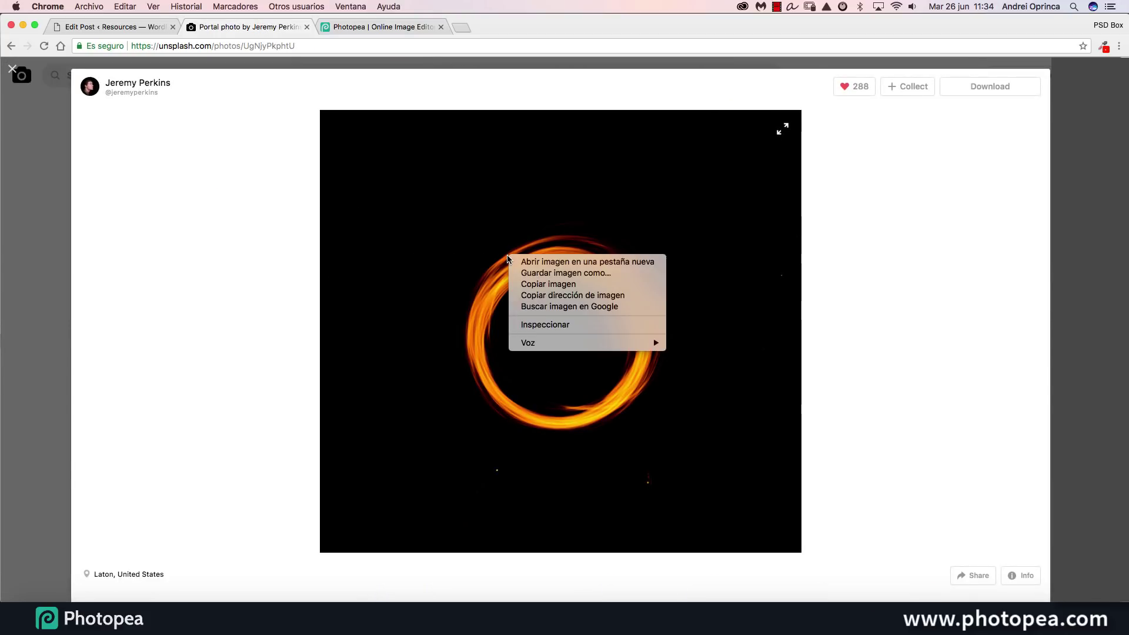
left_click(530, 284)
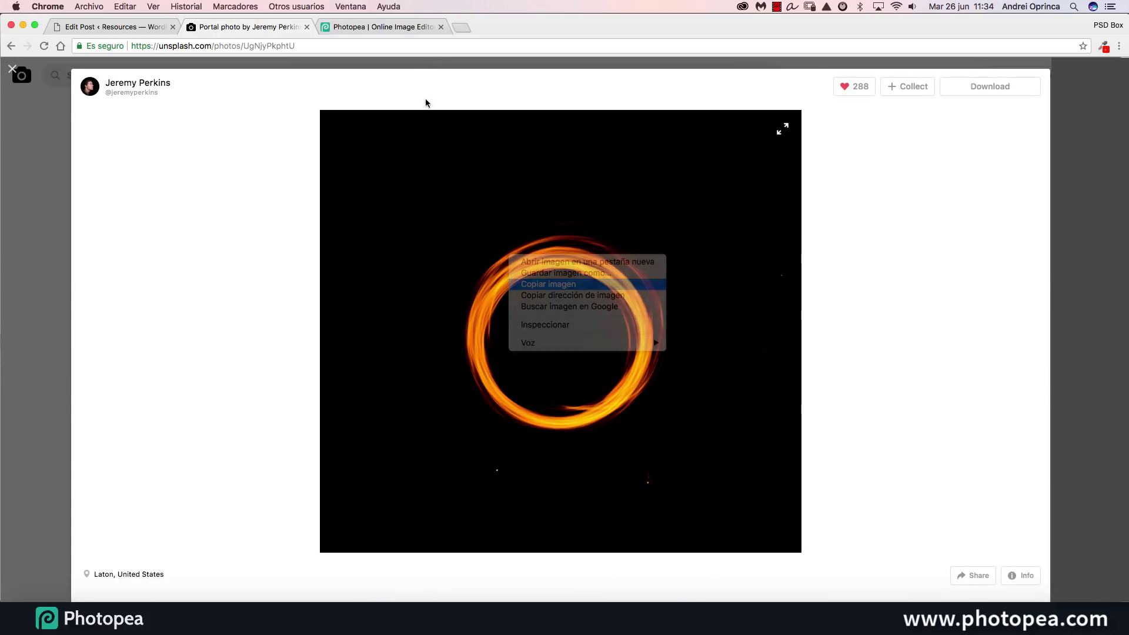
left_click(376, 30)
key("super+v")
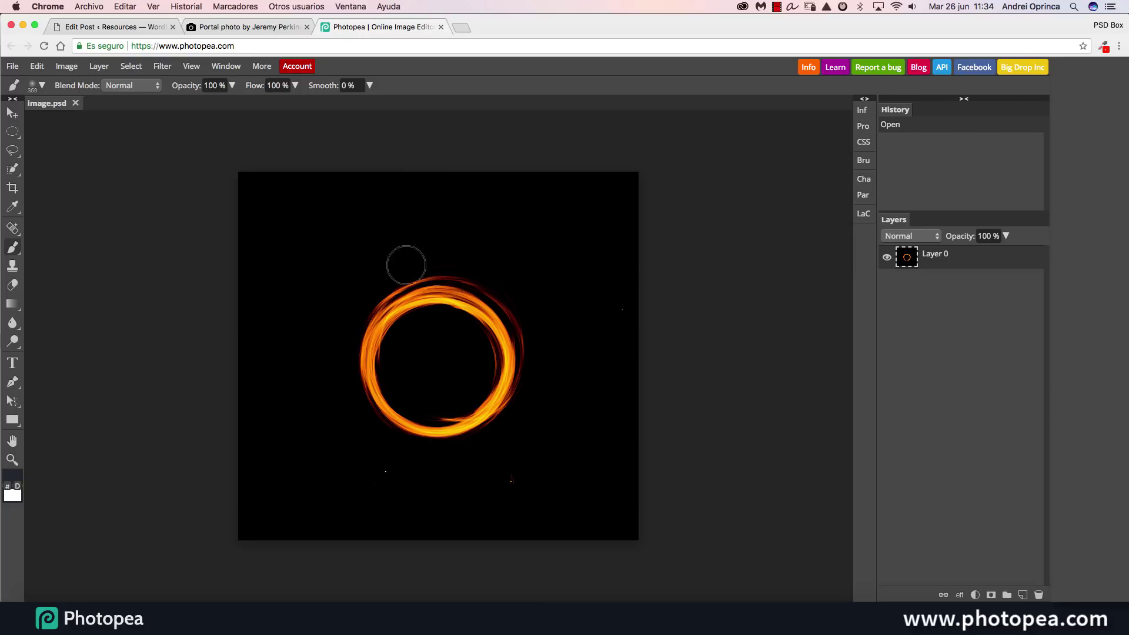
Copy the Unsplash photo of a hand curved around a white light ring and paste it into Photopea
left_click(263, 27)
scroll(859, 296, "down", 10)
scroll(845, 296, "up", 5)
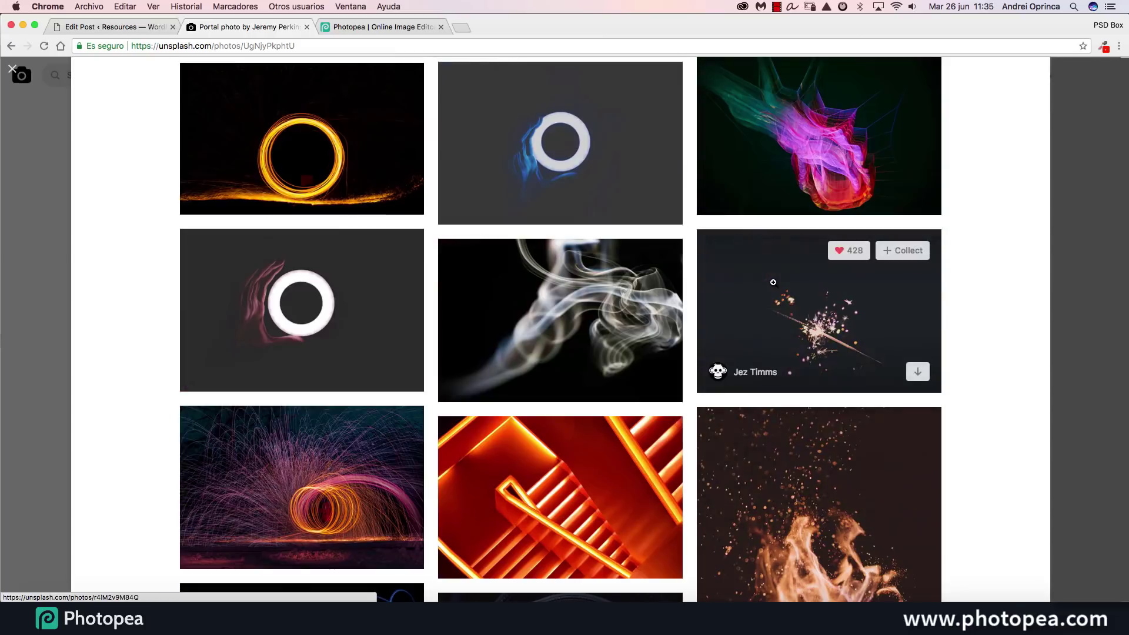
left_click(327, 313)
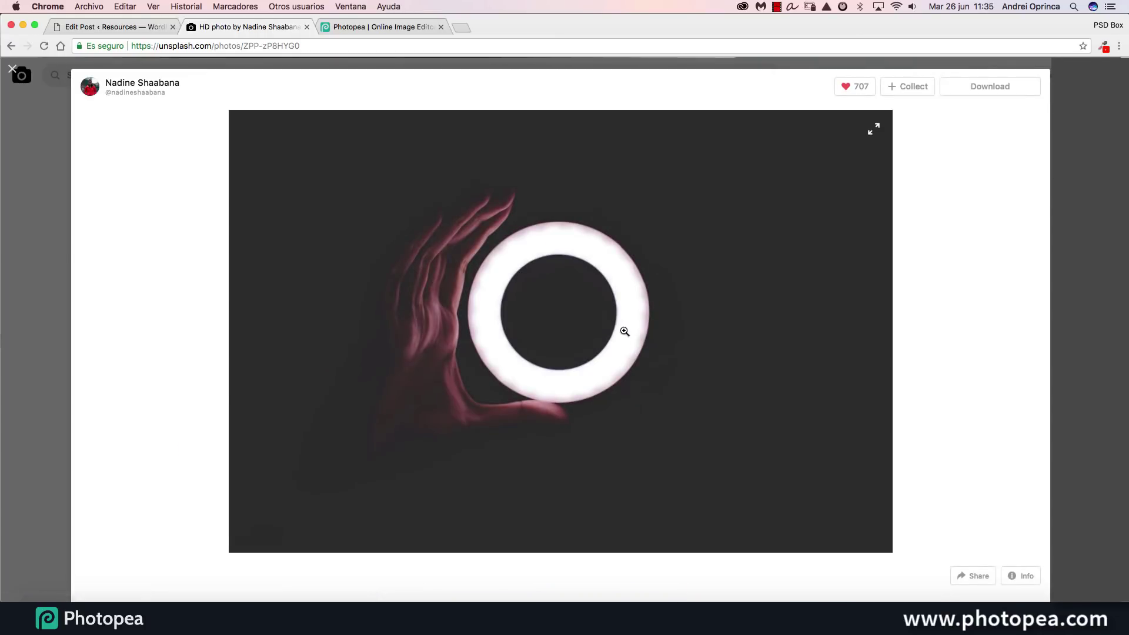
right_click(590, 294)
left_click(636, 324)
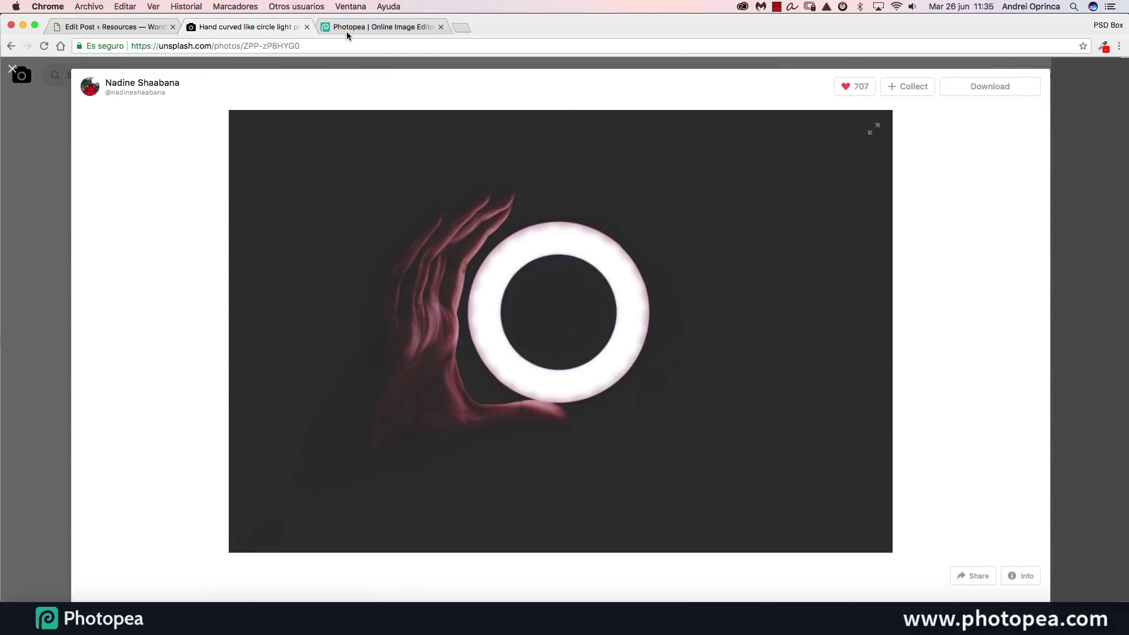
left_click(347, 30)
key("super+v")
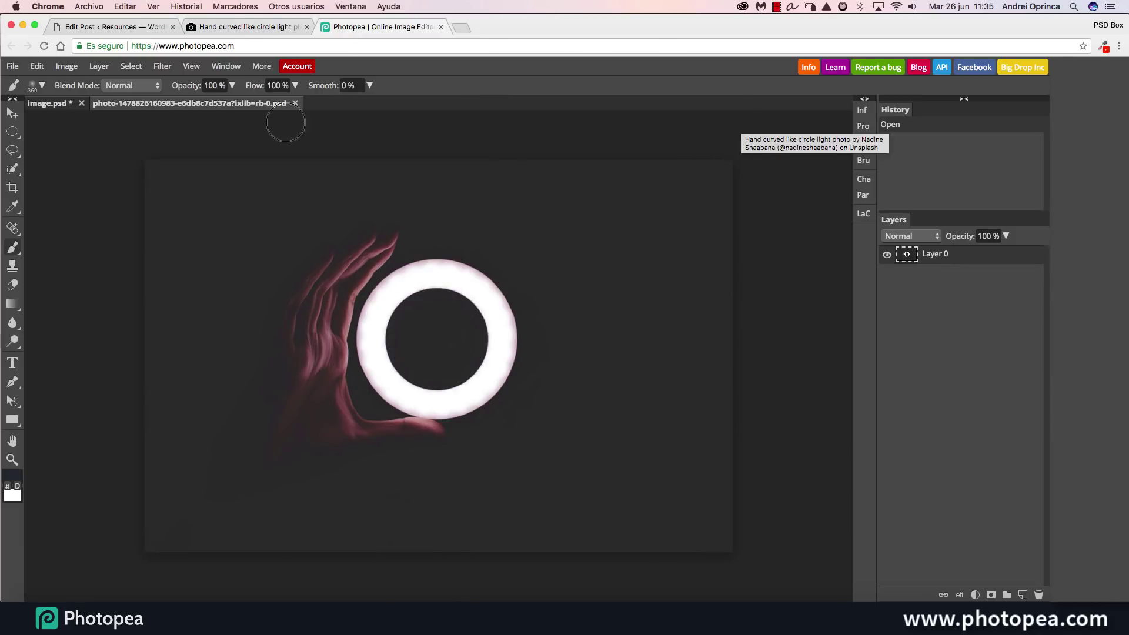
Close the extra hand photo document and delete the pasted Layer 1 from image.psd
left_click(296, 103)
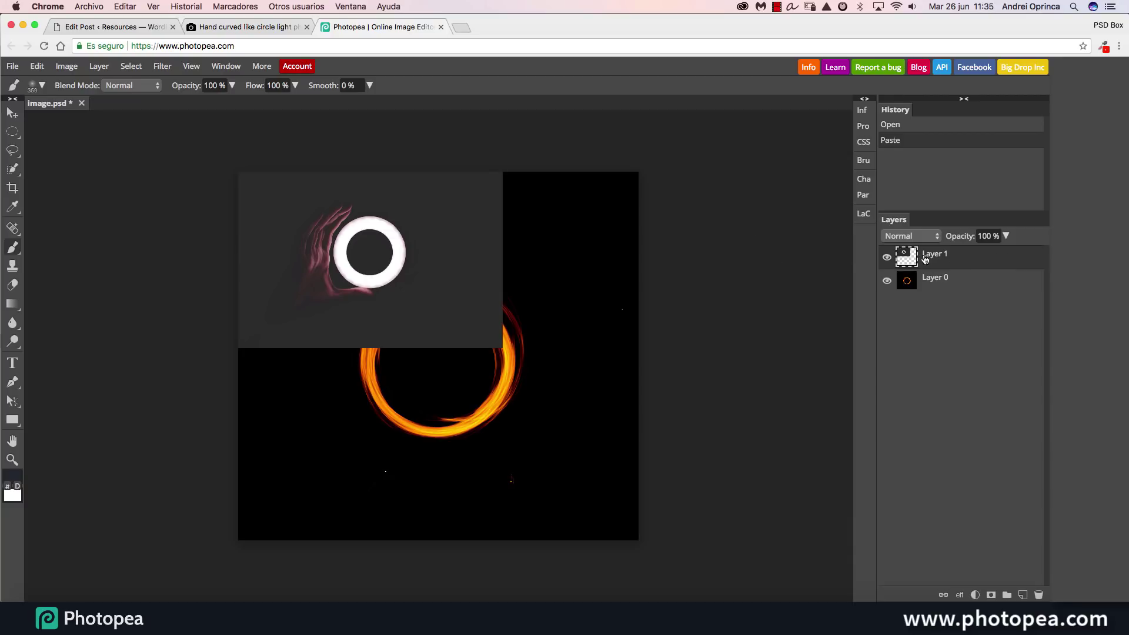
left_click(1039, 595)
Place the teal and orange sunset sky JPG from Finder into image.psd as a new layer
left_click(35, 611)
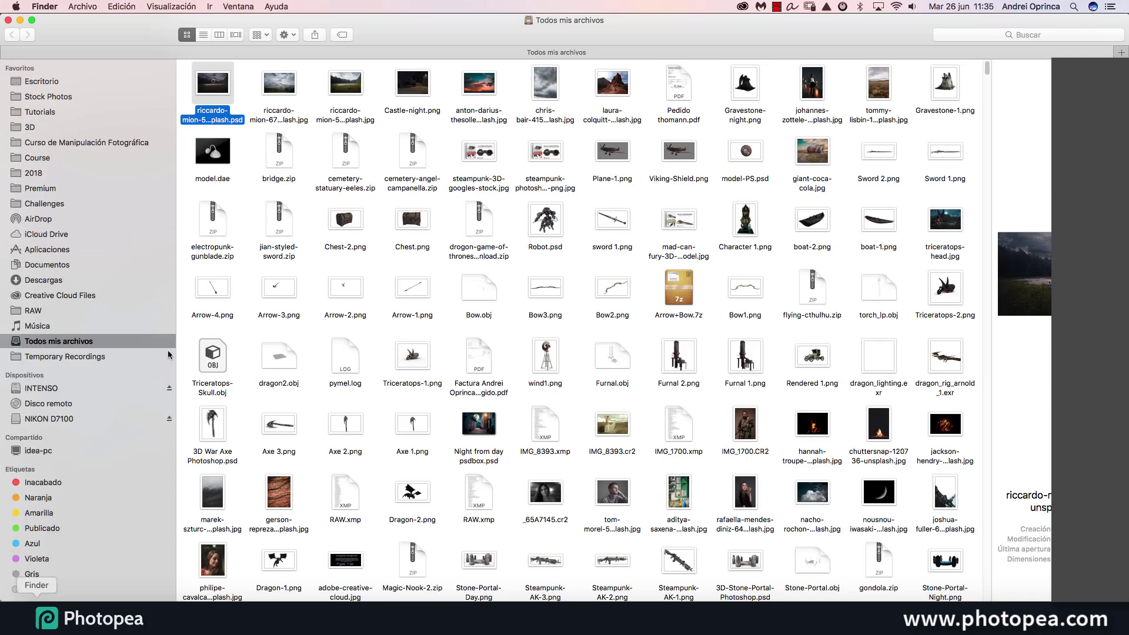
key("super+Tab")
left_click_drag(482, 91, 467, 300)
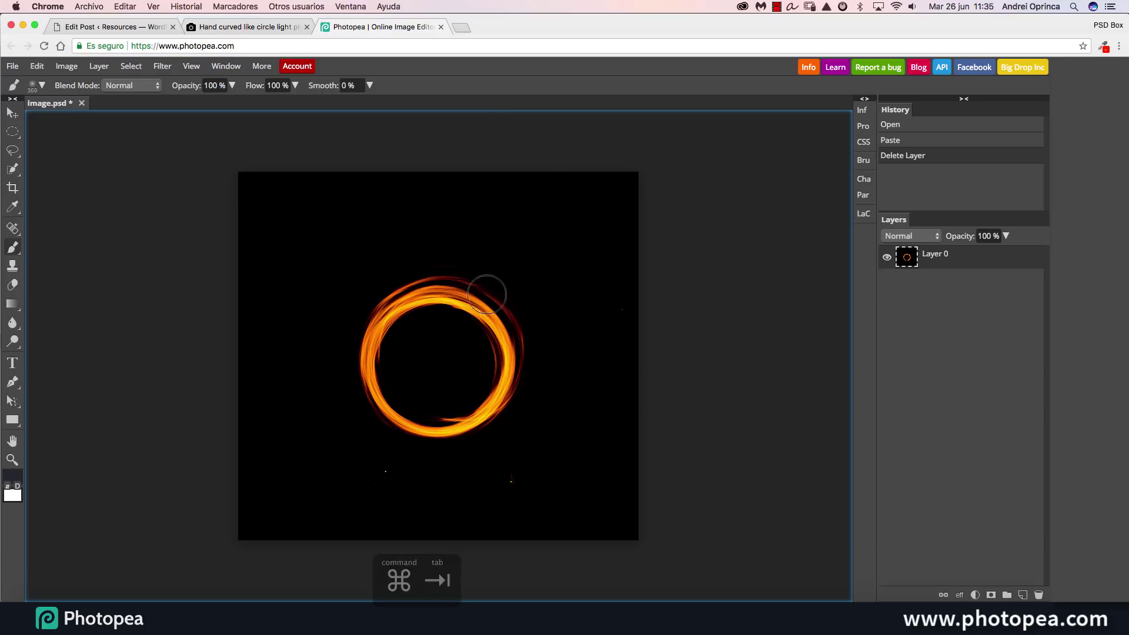
Scale the placed sunset photo down proportionally to about 44.1% and apply the transform
key("super+minus")
key("super+minus")
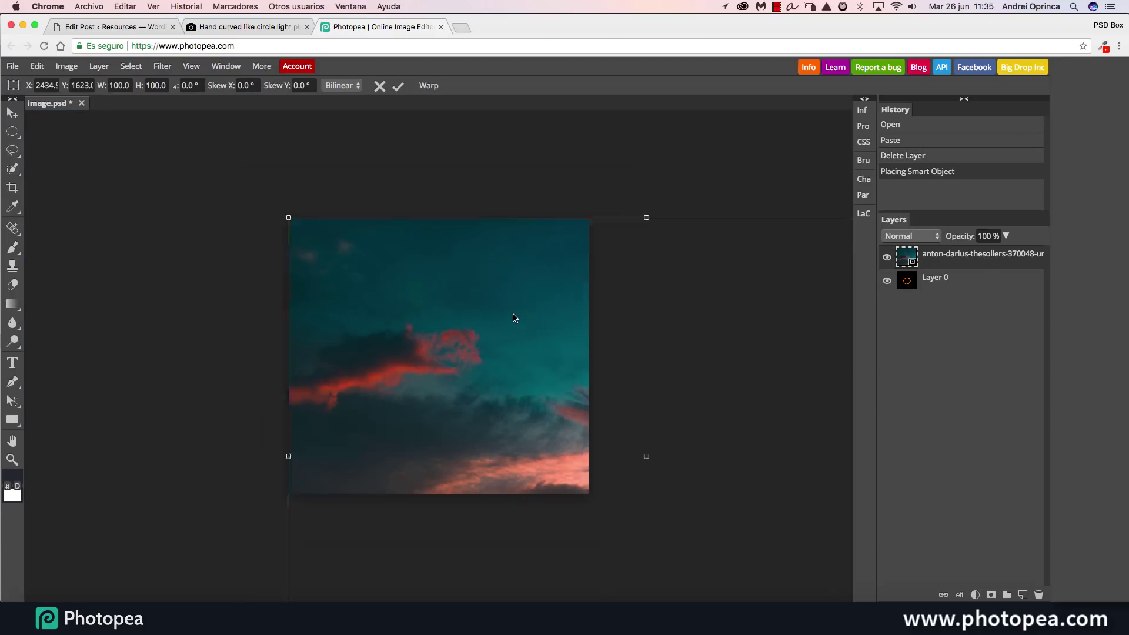
left_click_drag(722, 524, 521, 371)
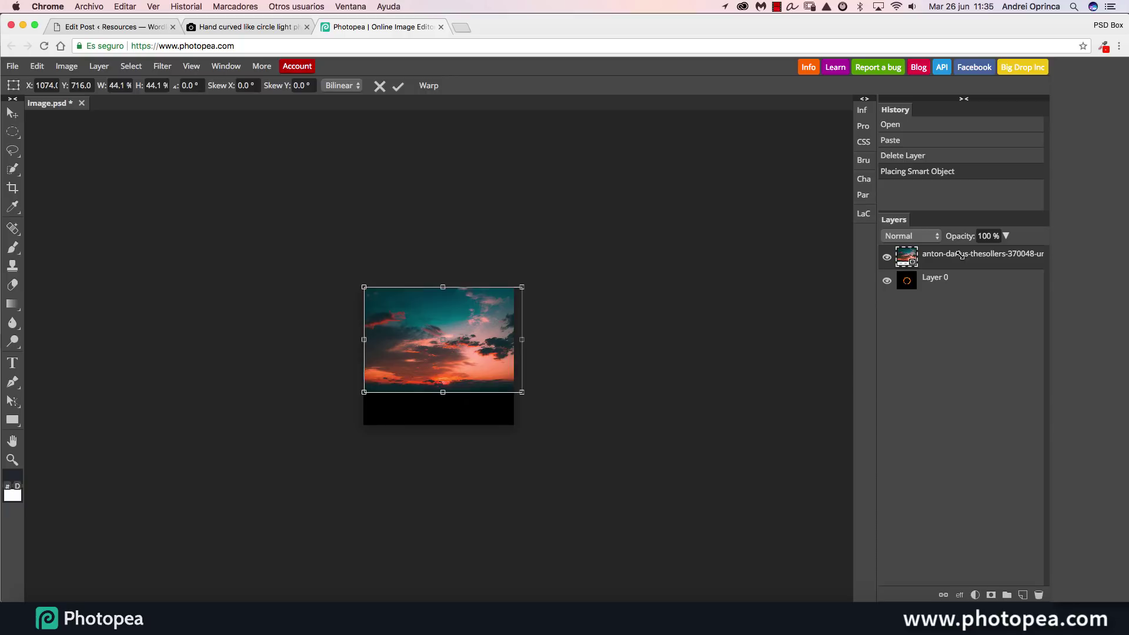
key("b")
scroll(445, 365, "up", 3)
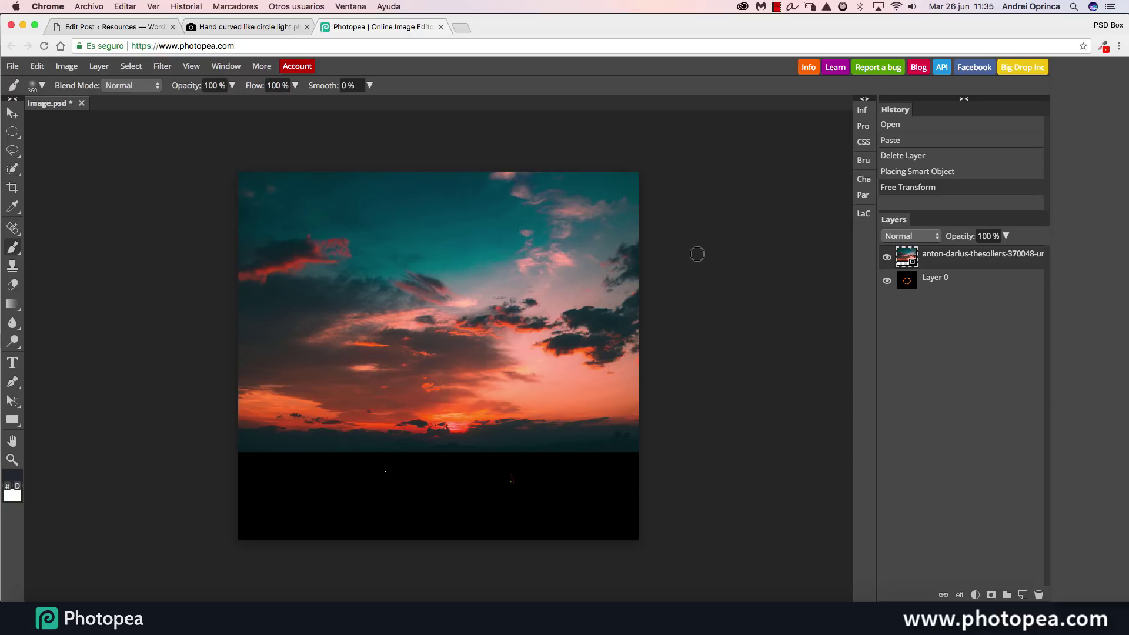
Examine the sunset composition in image.psd at several magnifications and across different areas of the canvas
key("super+minus")
key("super+minus")
key("super+plus")
key("super+plus")
key("super+minus")
key("super+plus")
key("super+minus")
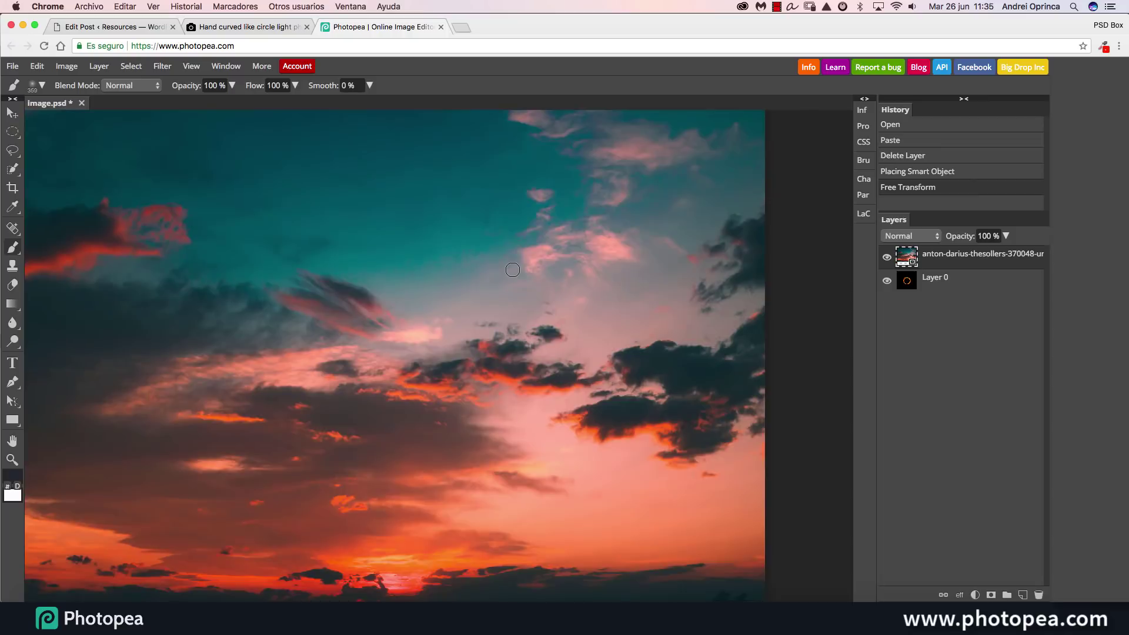
key("super+minus")
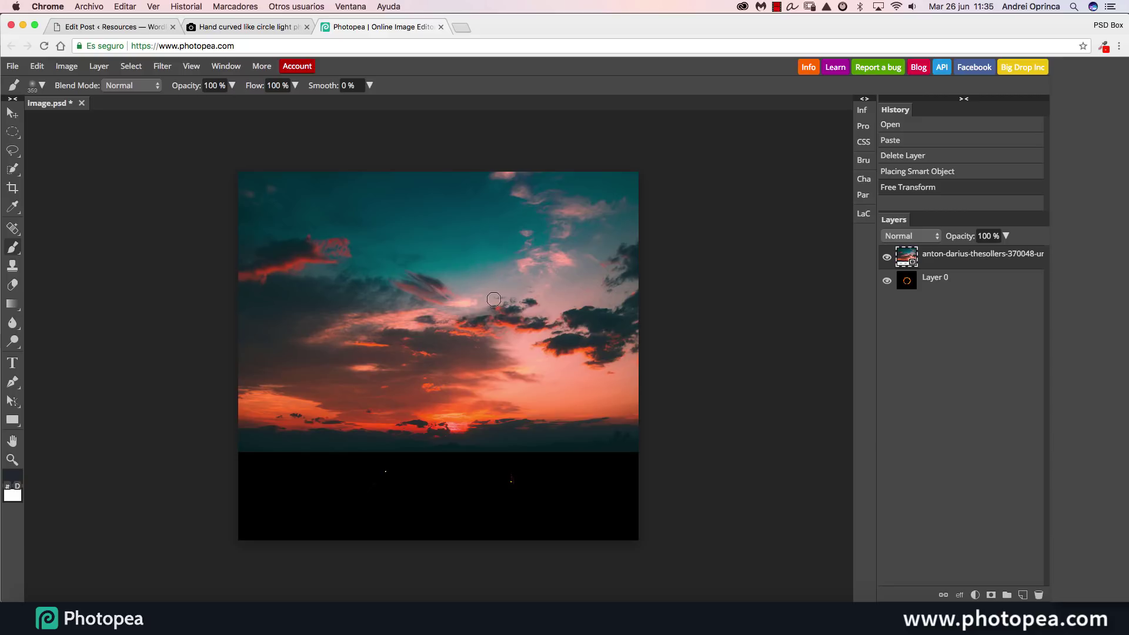
scroll(568, 297, "up", 1)
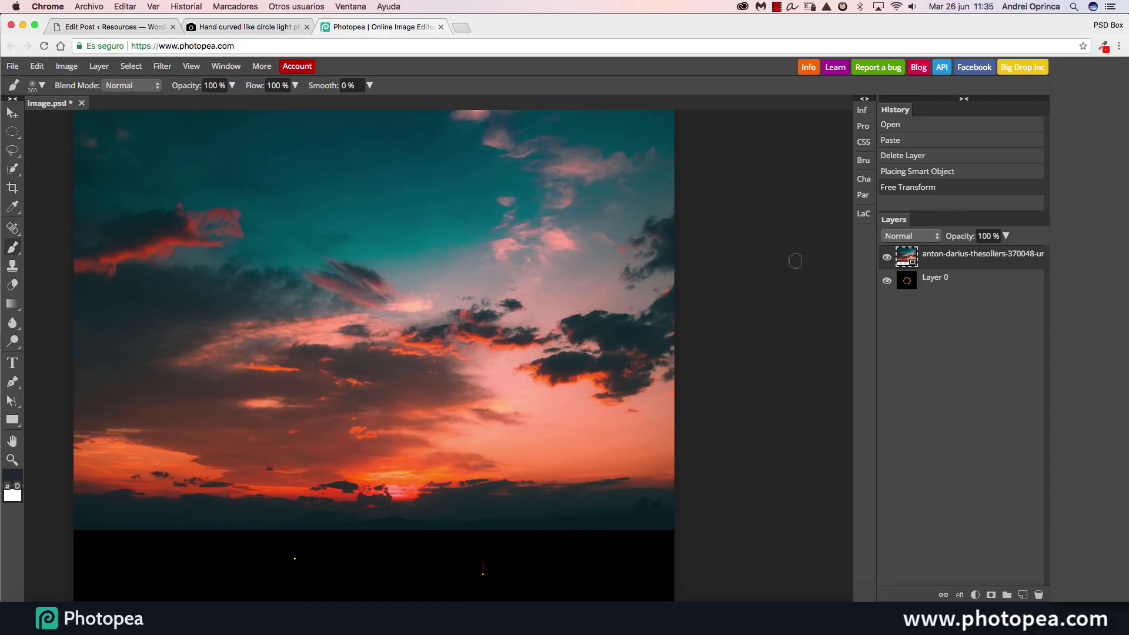
left_click_drag(418, 471, 509, 447)
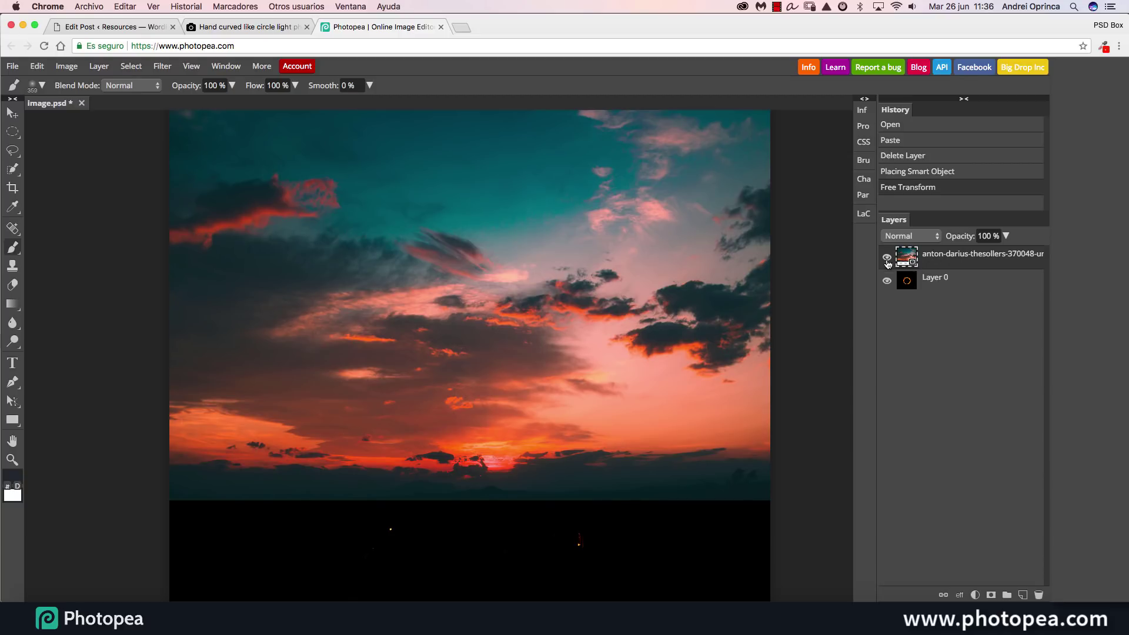
right_click(962, 257)
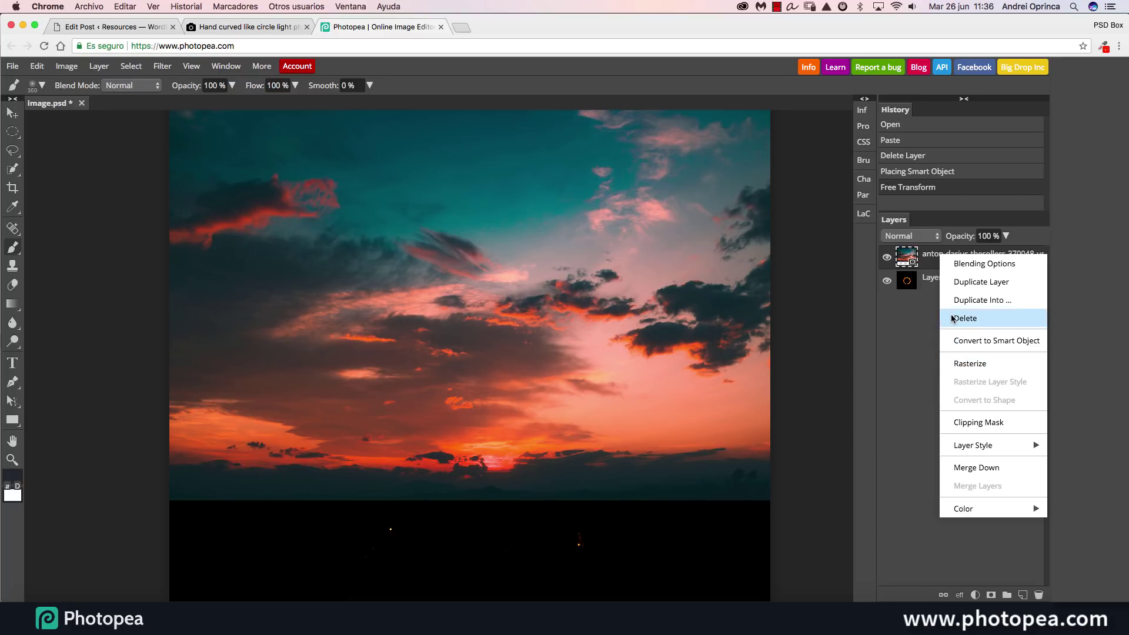
mouse_move(983, 448)
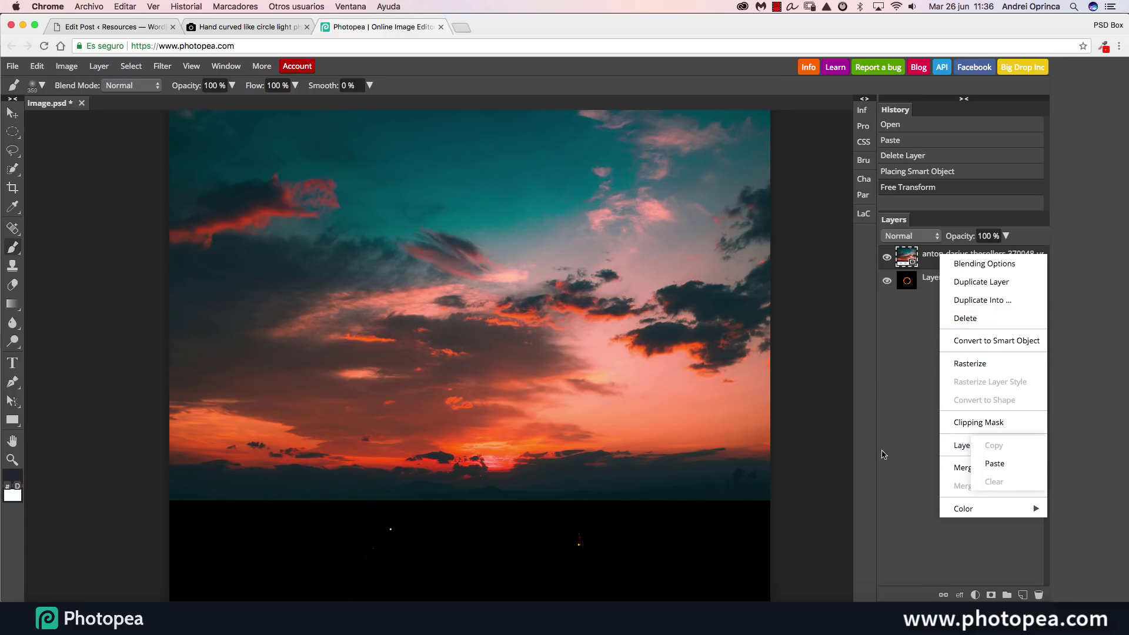
left_click(895, 356)
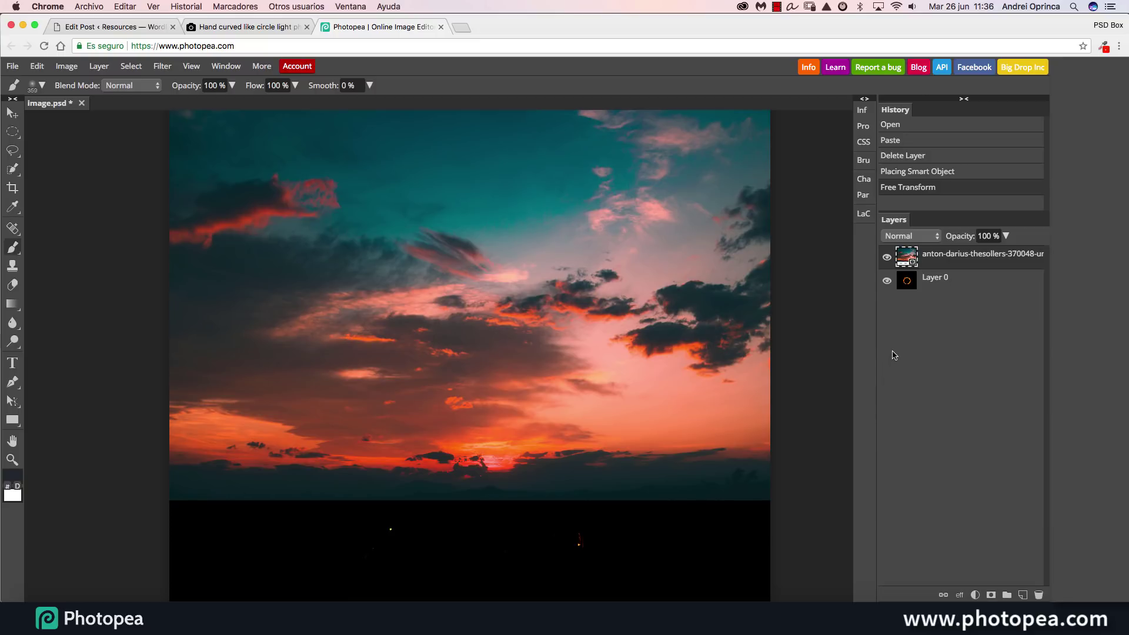
Rename the sunset photo layer to 1
double_click(1002, 266)
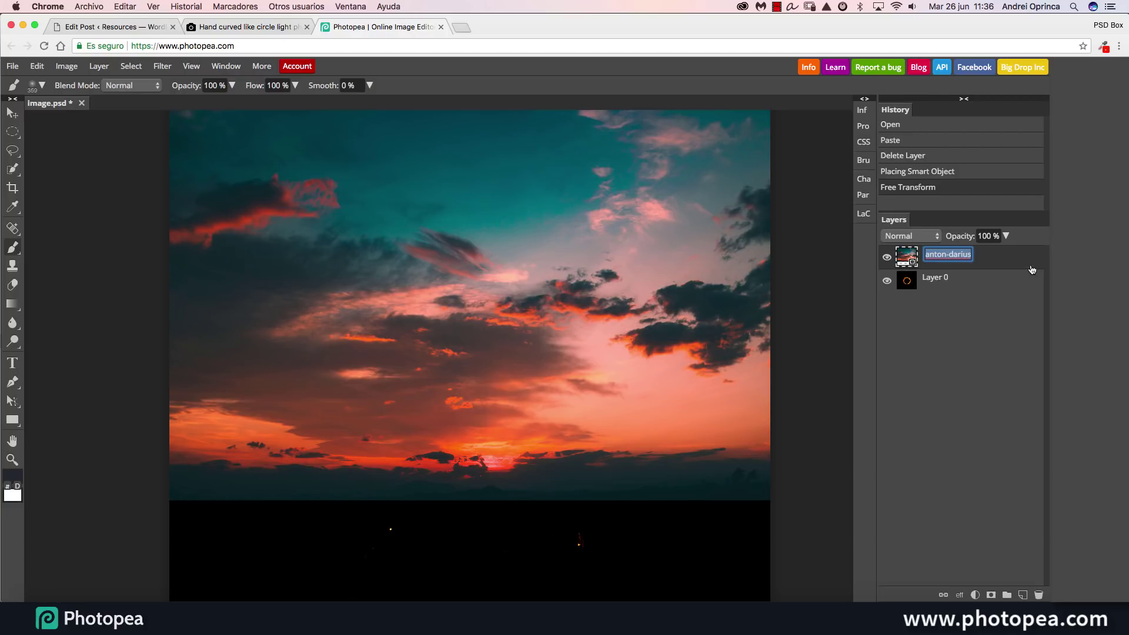
type("1")
key("Return")
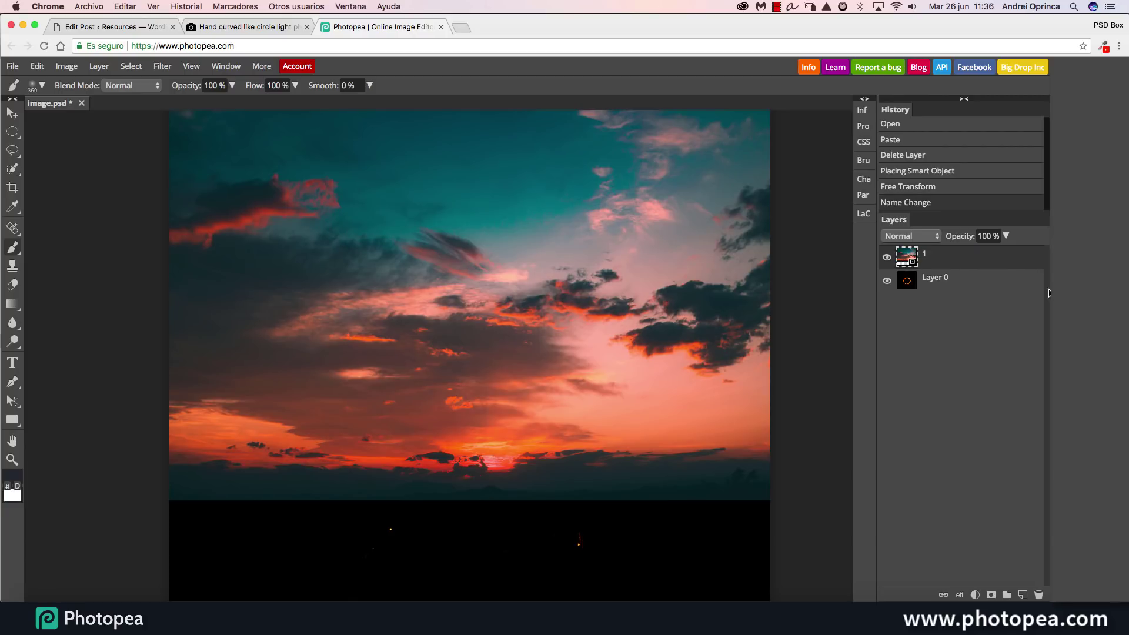
Widen the Layers panel, and view the Layer Style options of sunset layer 1 without applying any effect
left_click_drag(877, 281, 810, 279)
double_click(960, 262)
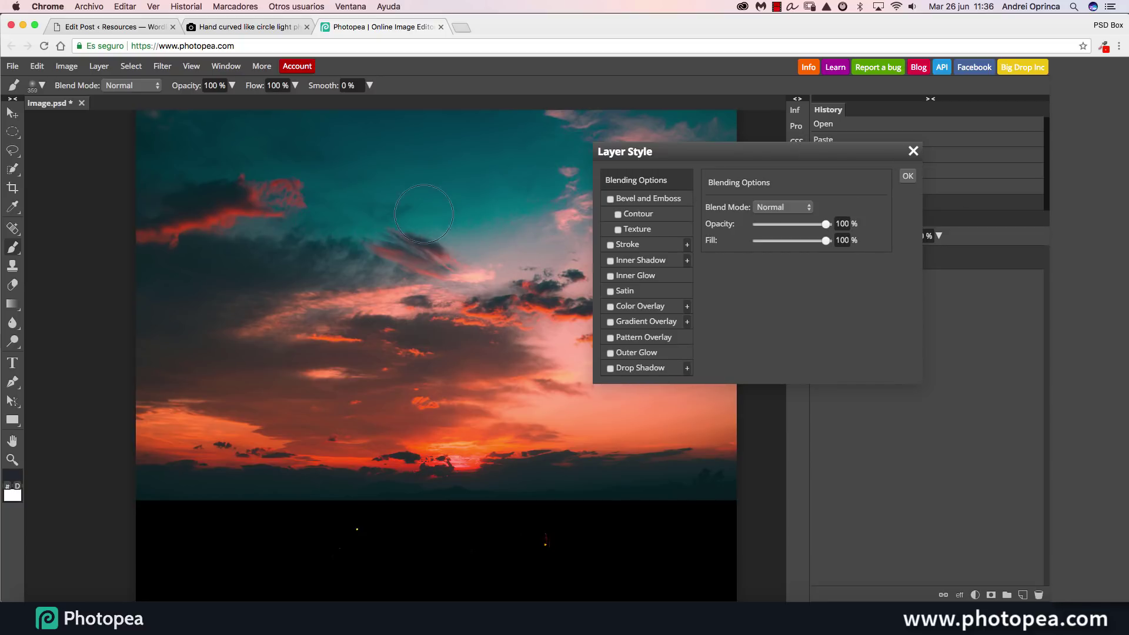
left_click(913, 152)
Delete sunset layer 1, add a new empty layer, and delete Layer 0 with the glowing ring
left_click_drag(1029, 268, 1040, 595)
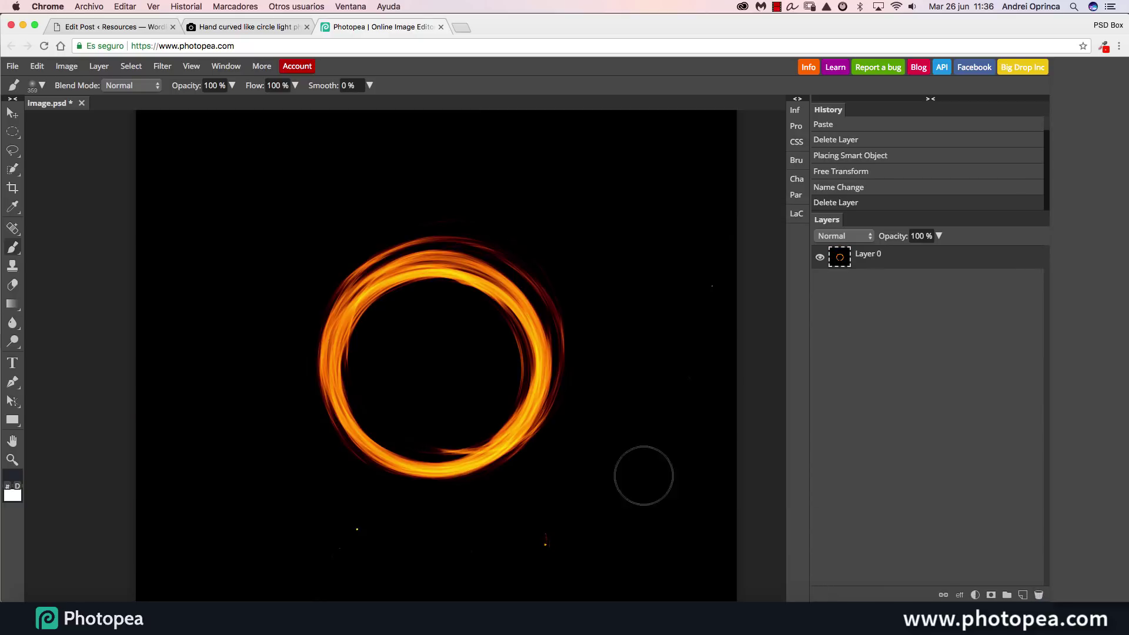
left_click(1009, 595)
key("super+z")
left_click(1023, 596)
left_click_drag(979, 283, 1038, 596)
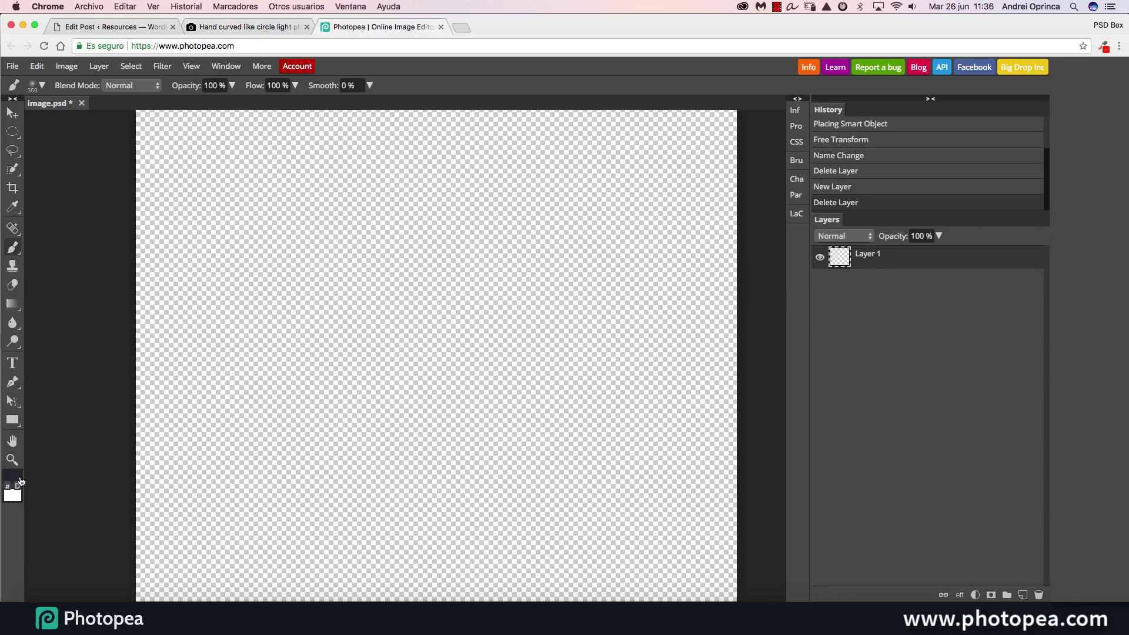
Set the foreground colour to white and the background to black, and fill the empty layer with white
left_click(19, 480)
left_click(388, 156)
key("x")
right_click(12, 382)
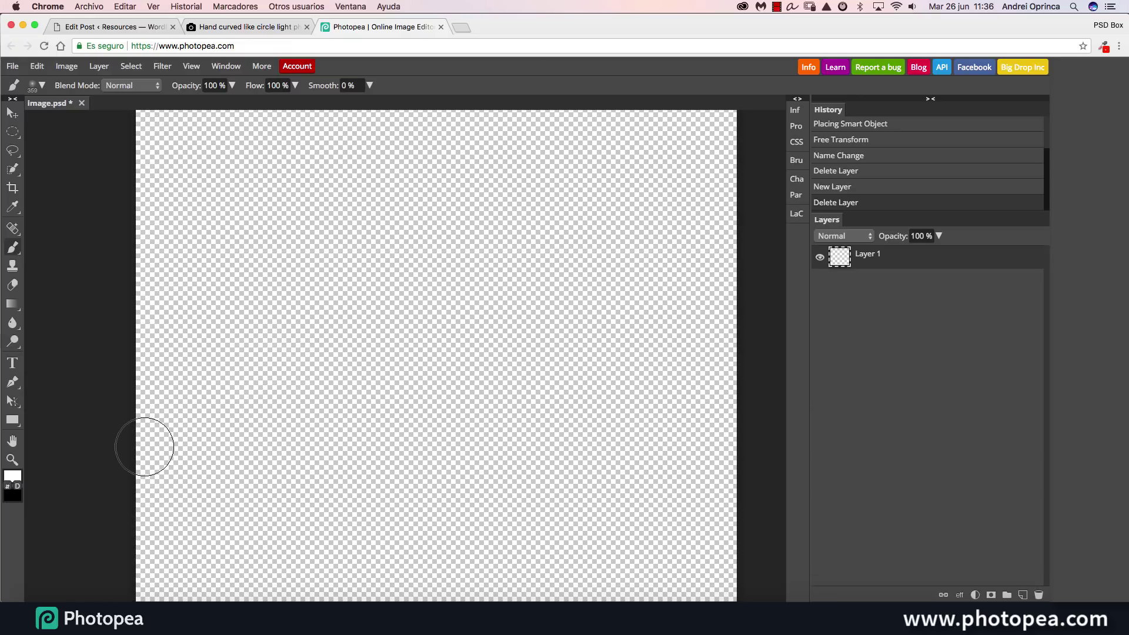
key("alt+BackSpace")
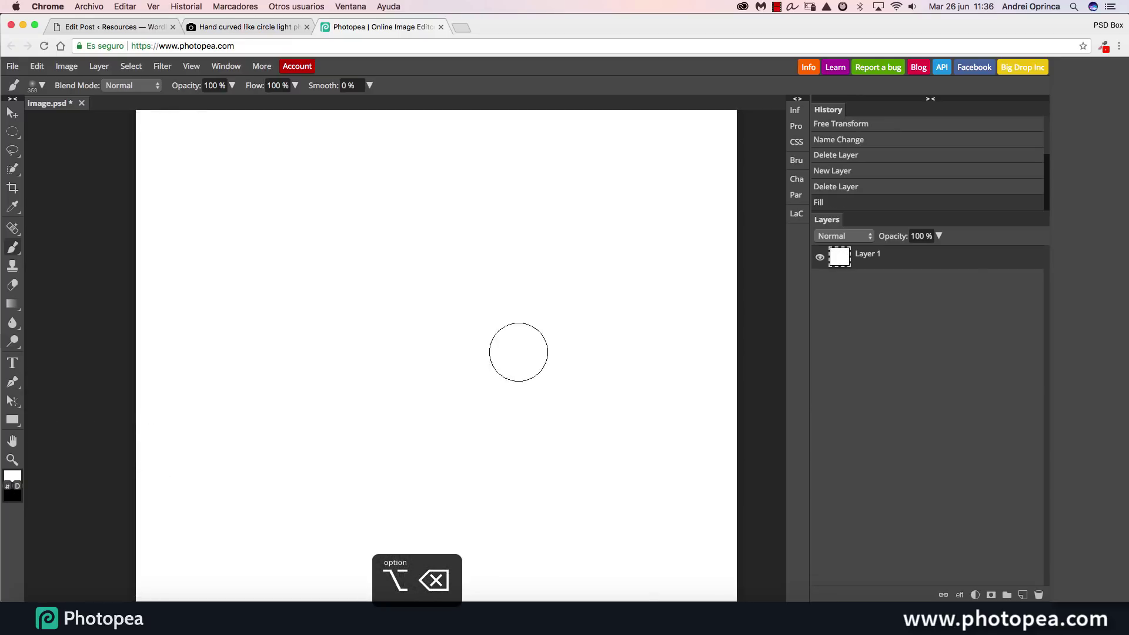
Restore the default black foreground colour and add the text "psd box" on the left half of the canvas
left_click(12, 363)
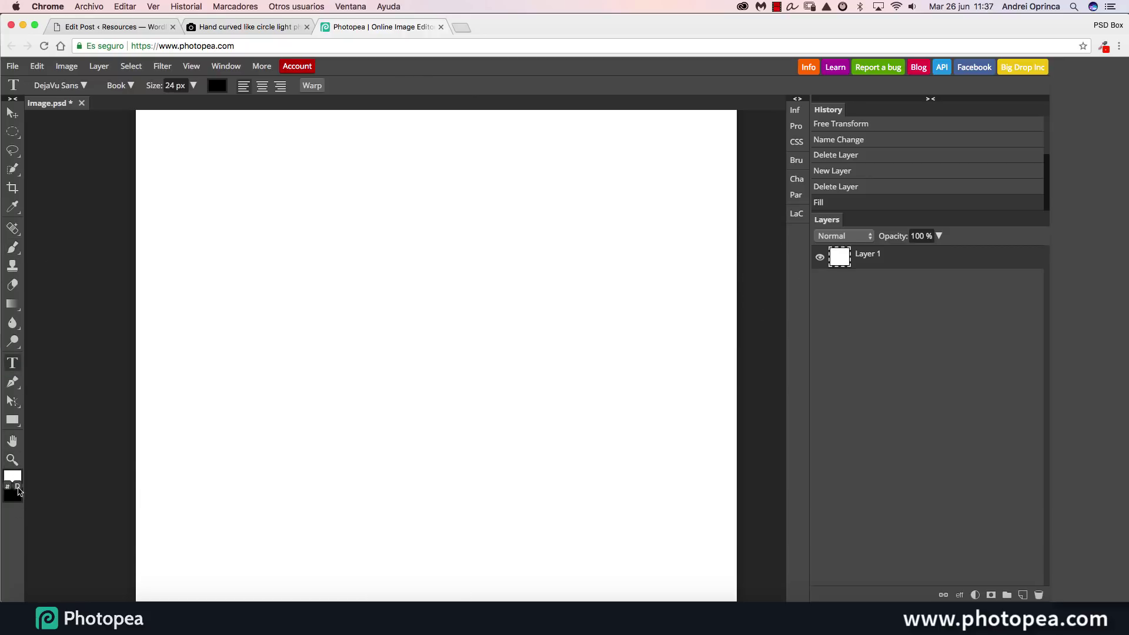
key("d")
left_click(308, 350)
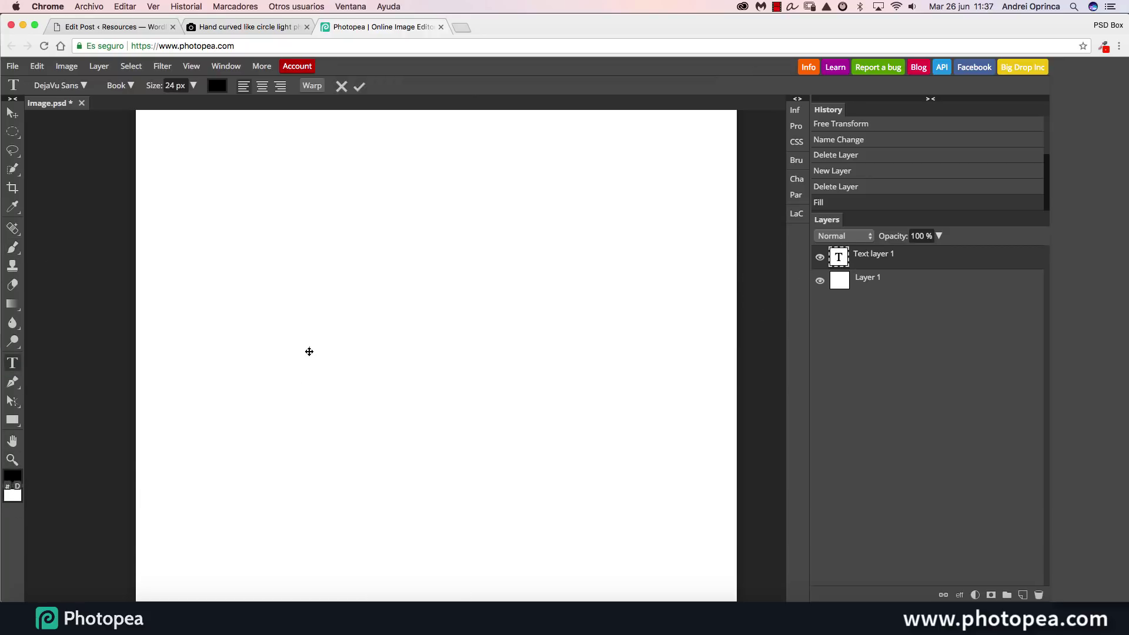
type("psd box")
Select all of the "psd box" text and set its size to 293 px
key("ctrl+a")
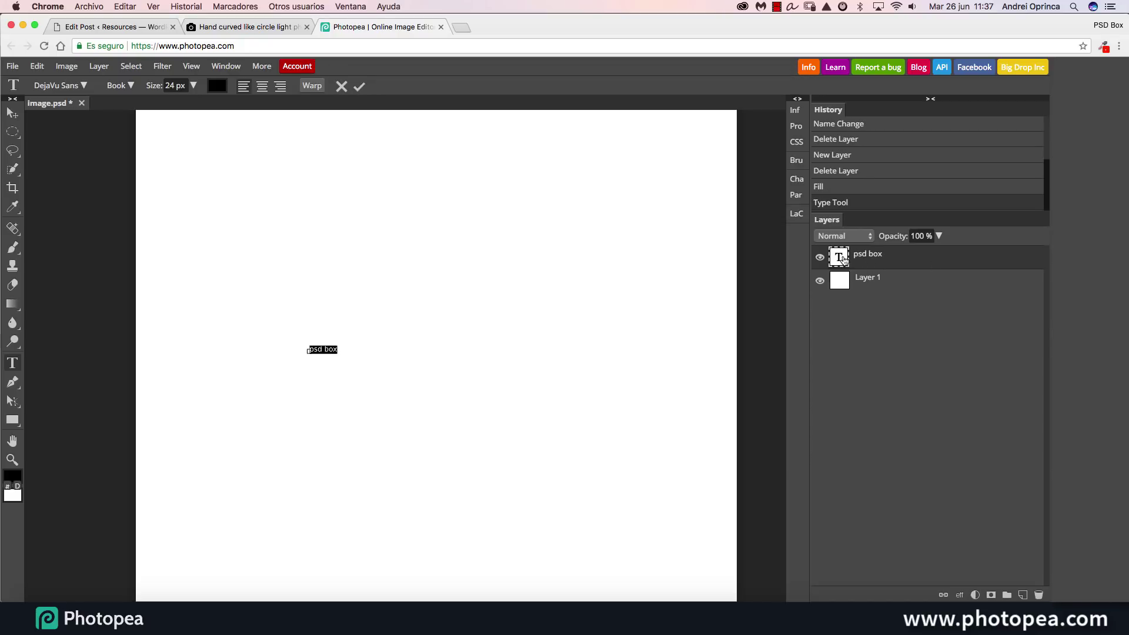
left_click(193, 87)
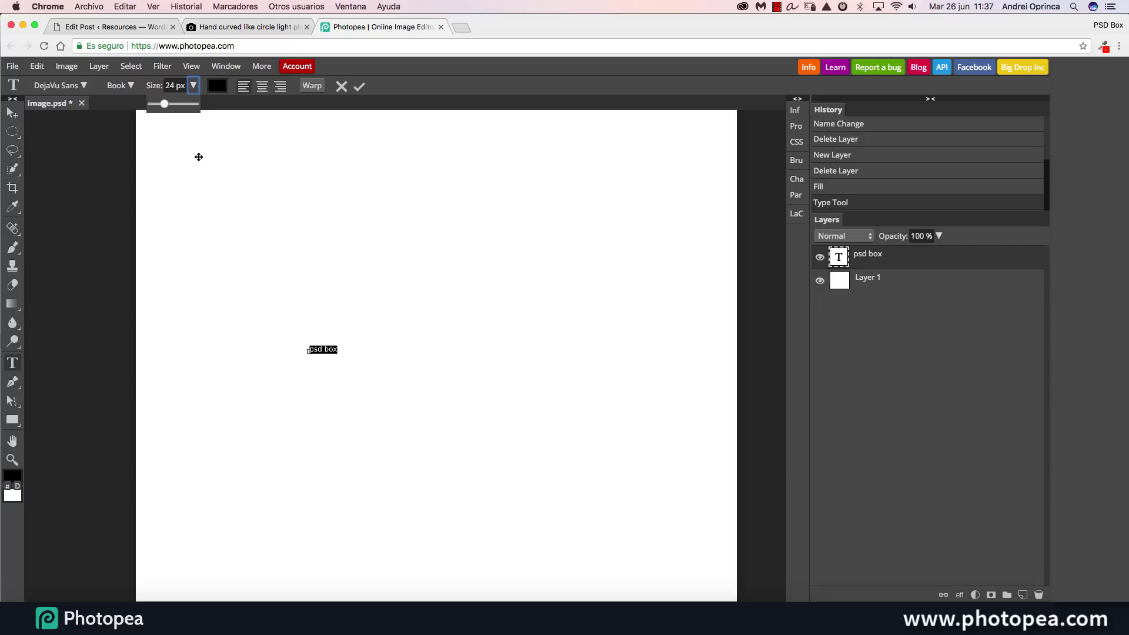
left_click_drag(168, 111, 184, 111)
Change the "psd box" text's font to Luckiest Guy and finish editing the text
left_click(84, 86)
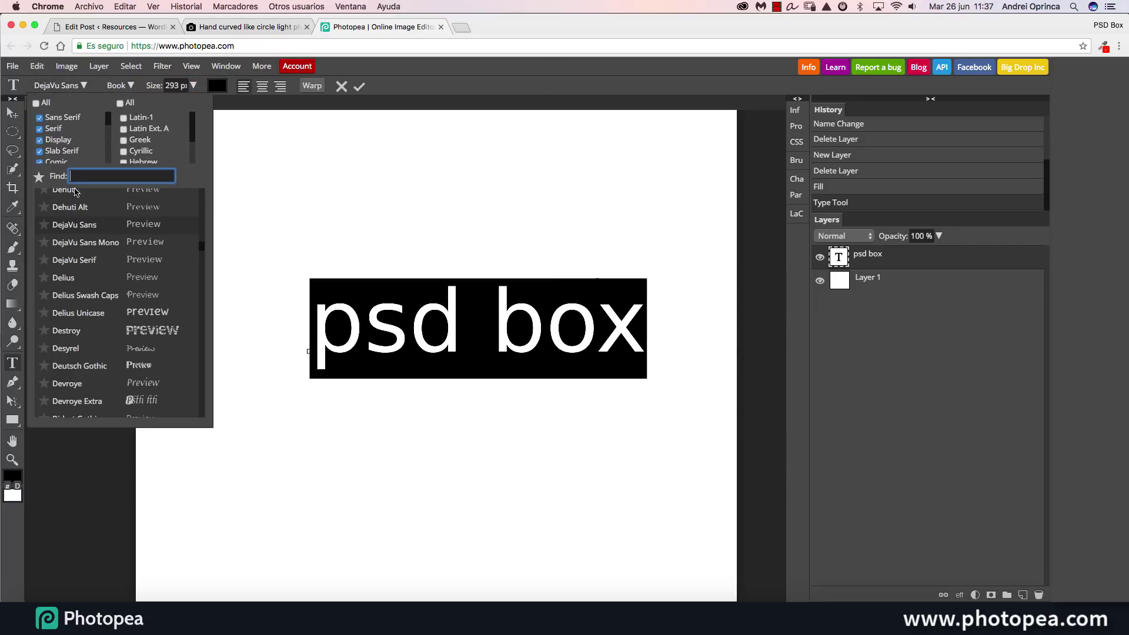
mouse_move(200, 242)
left_mouse_down()
mouse_move(208, 187)
mouse_move(213, 246)
left_mouse_up()
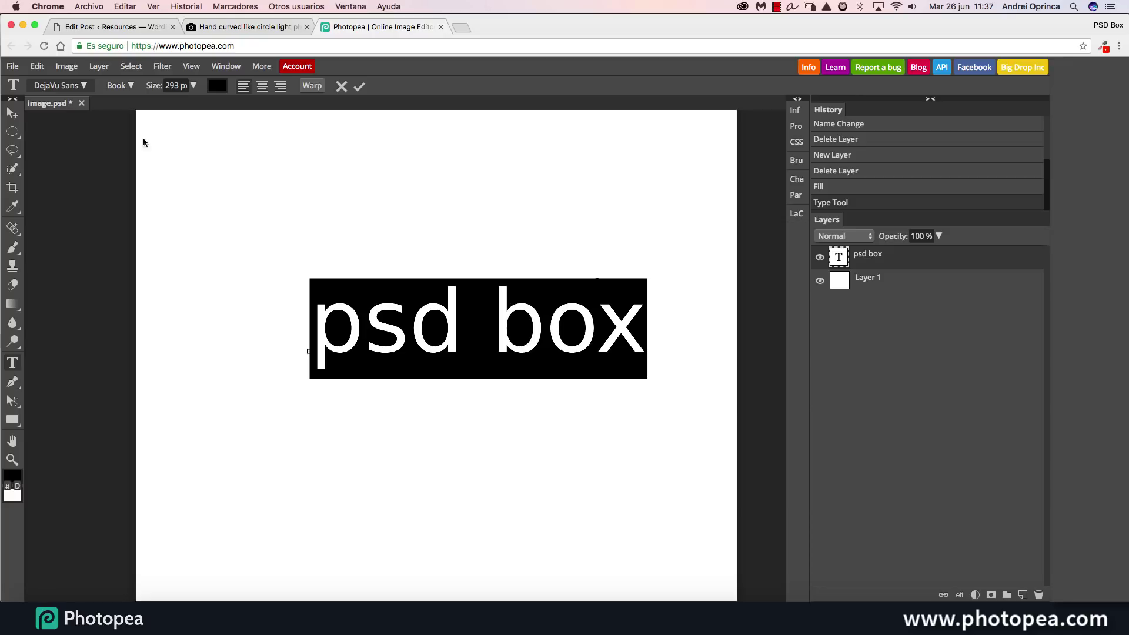
left_click(59, 86)
left_click_drag(202, 246, 205, 318)
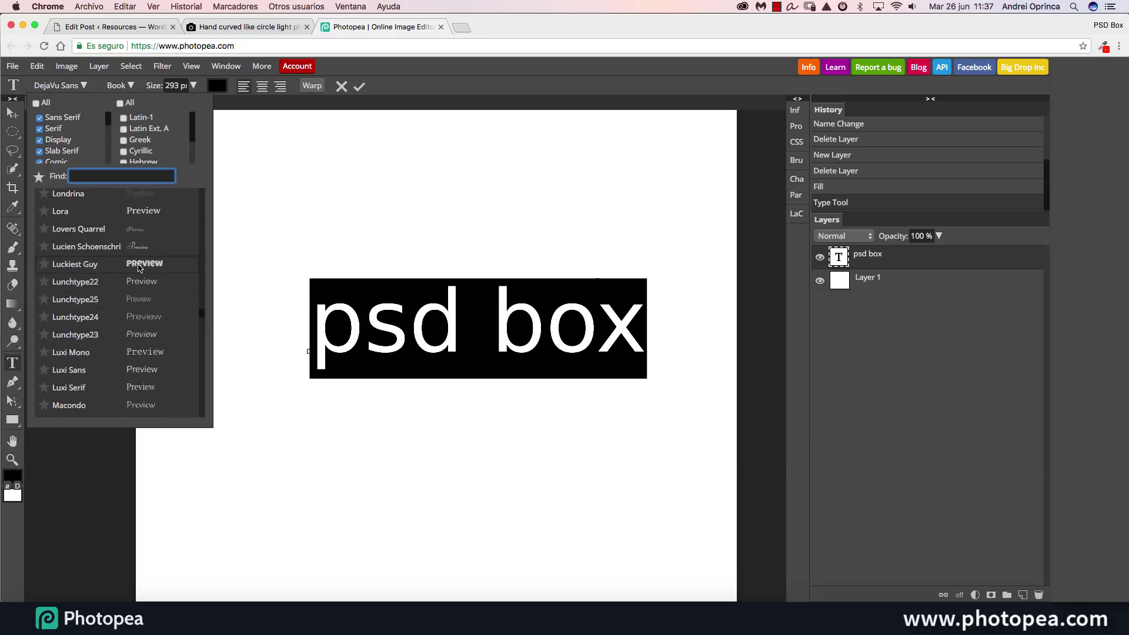
left_click(138, 264)
left_click(944, 262)
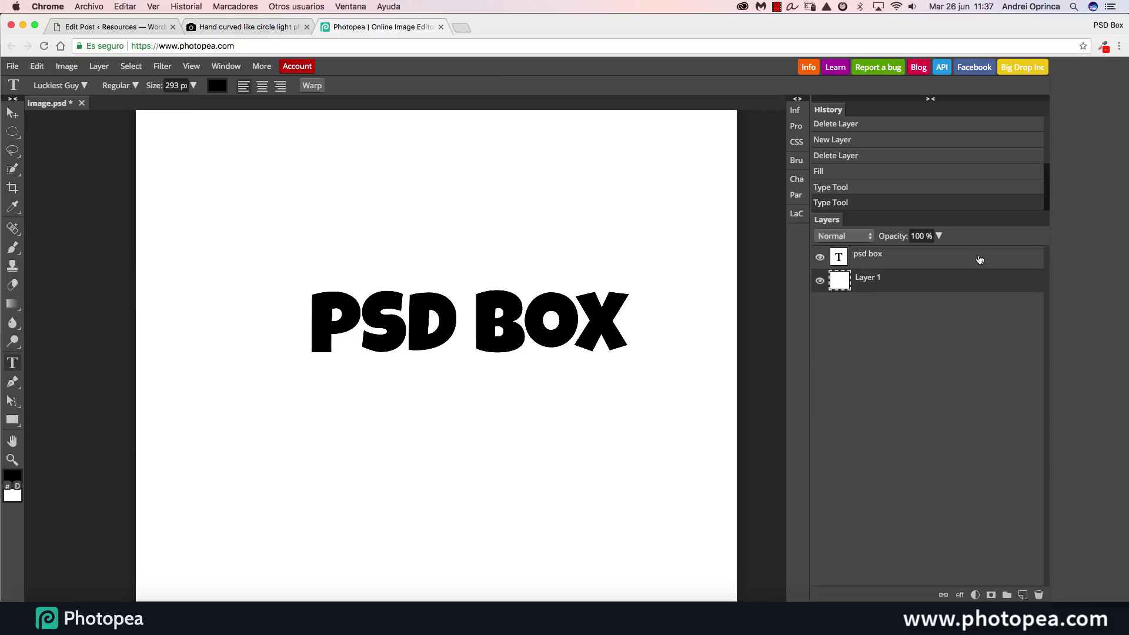
Add a Drop Shadow and an Inner Glow with Overlay blend mode to the psd box text layer
double_click(1010, 262)
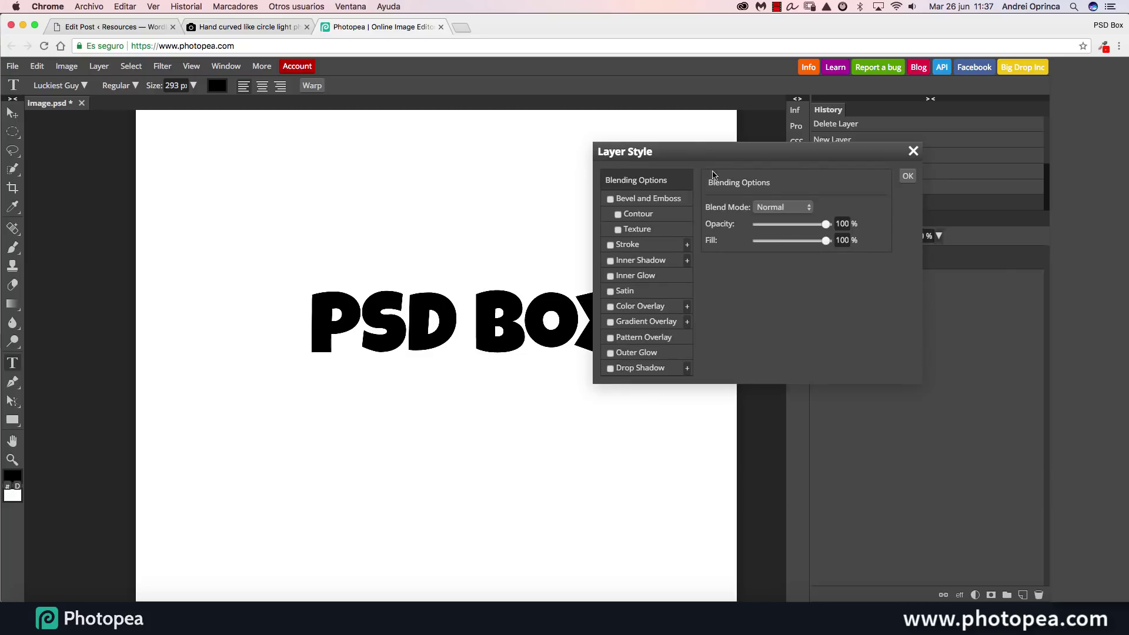
left_click(643, 355)
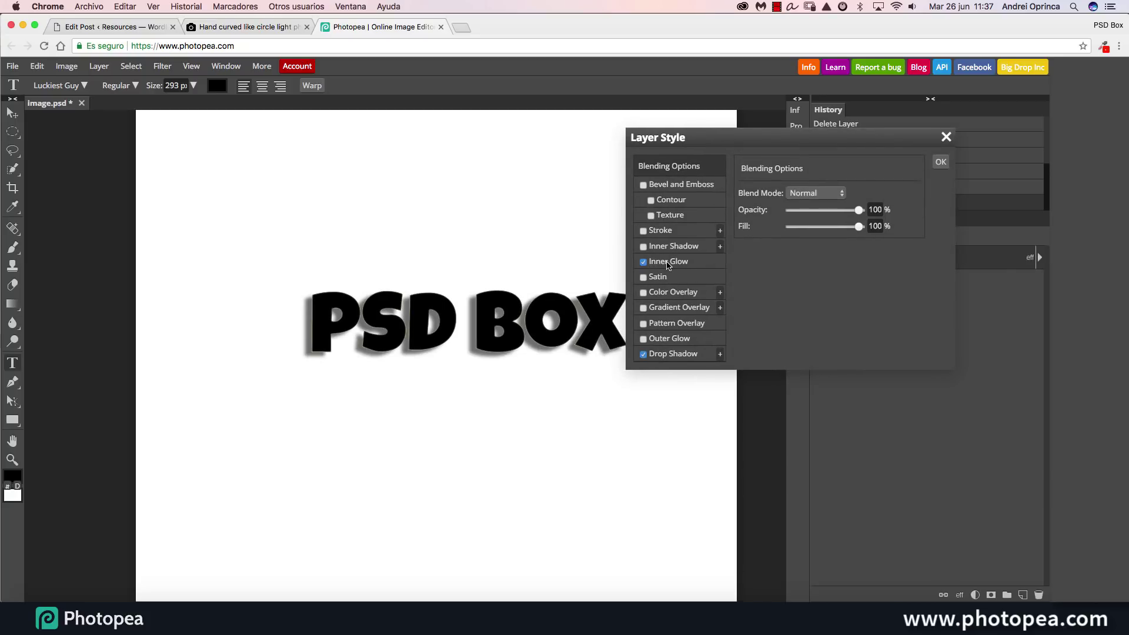
left_click(669, 263)
left_click(837, 195)
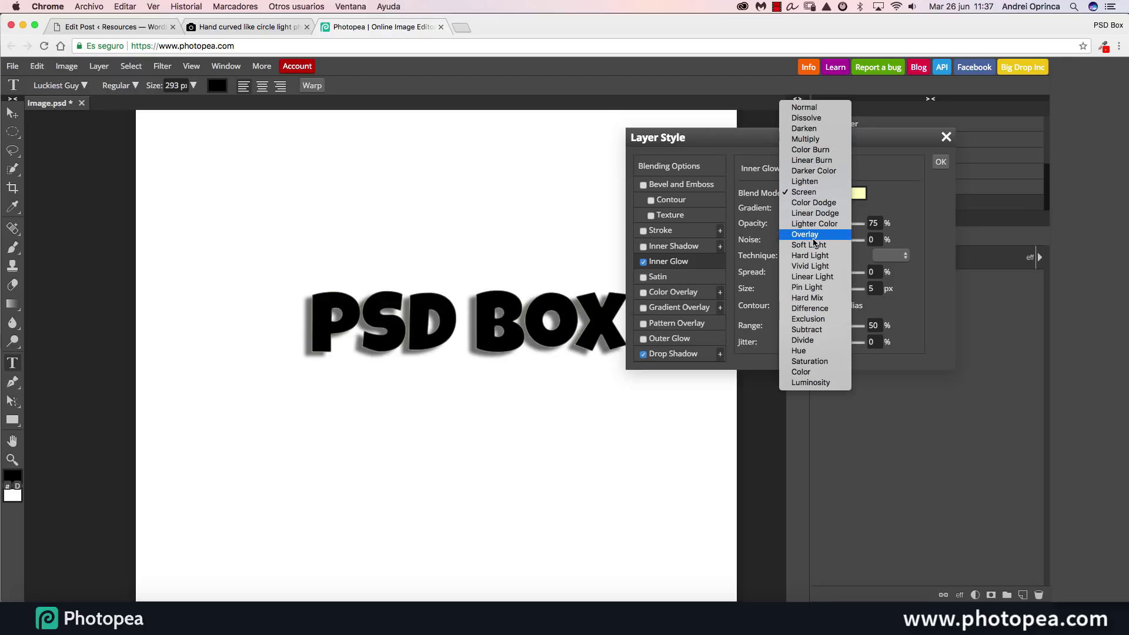
left_click(813, 237)
Add a turquoise Color Overlay to the psd box text and duplicate that overlay effect
left_click(662, 292)
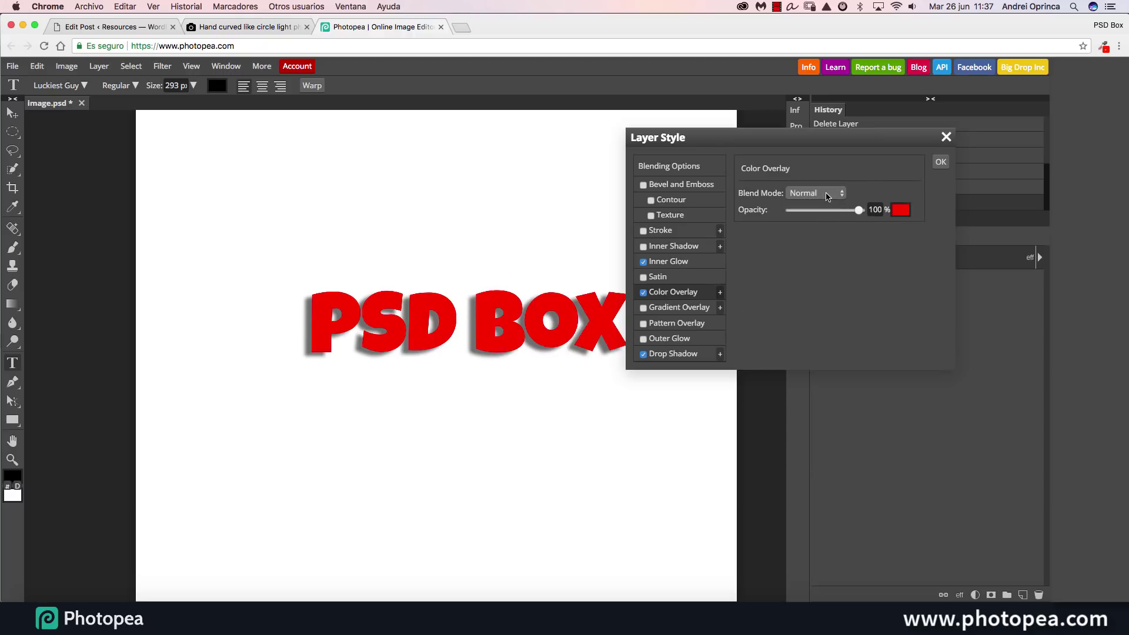
left_click(901, 212)
left_click(252, 245)
left_click(208, 200)
left_click(330, 312)
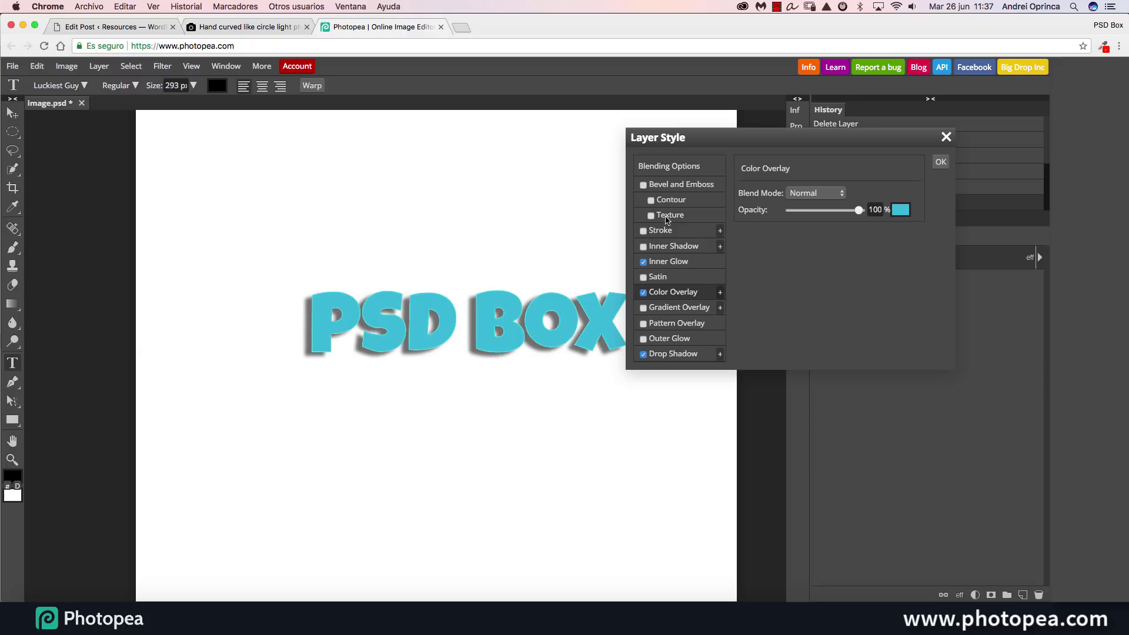
left_click(721, 293)
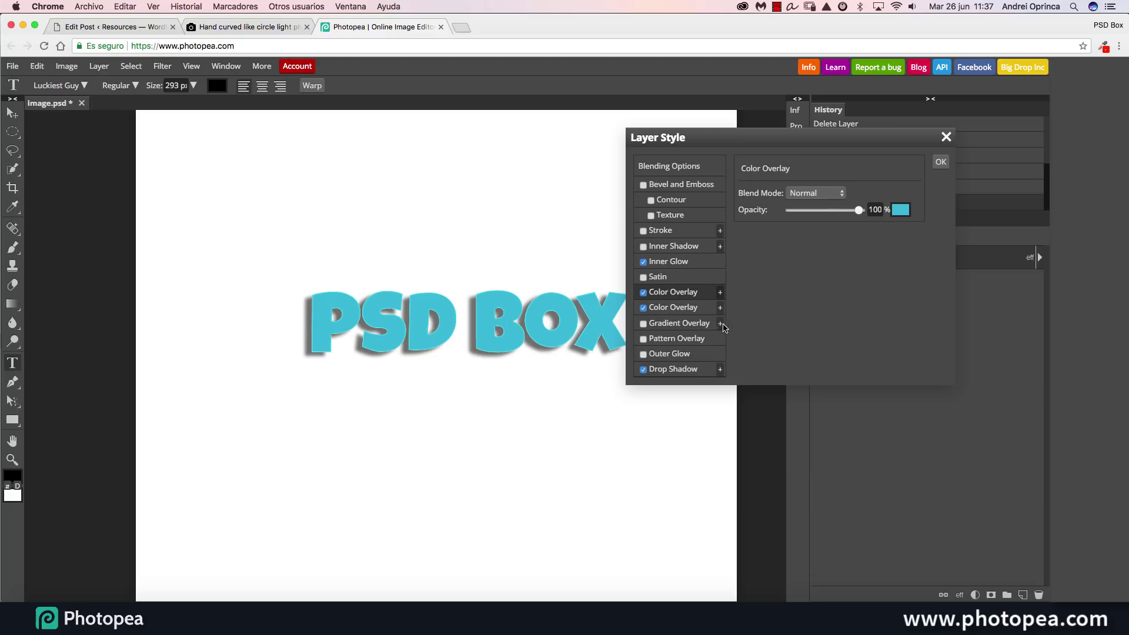
Enable a black-to-white Gradient Overlay on the text, disable both Color Overlays and apply the layer style
left_click(683, 322)
left_click(644, 308)
left_click(643, 292)
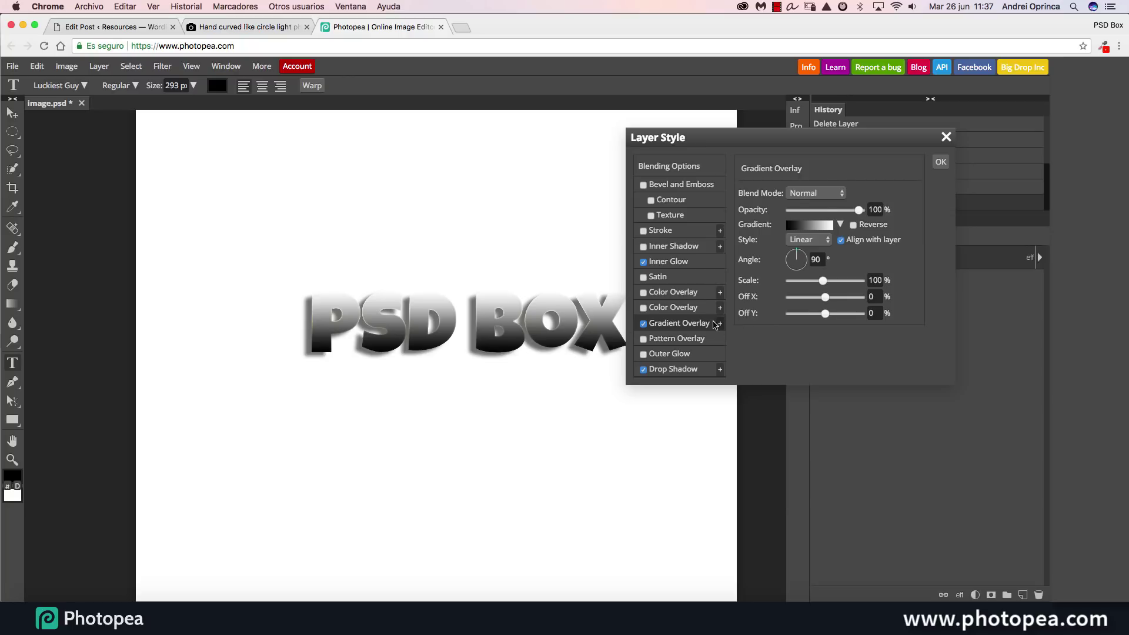
left_click(940, 161)
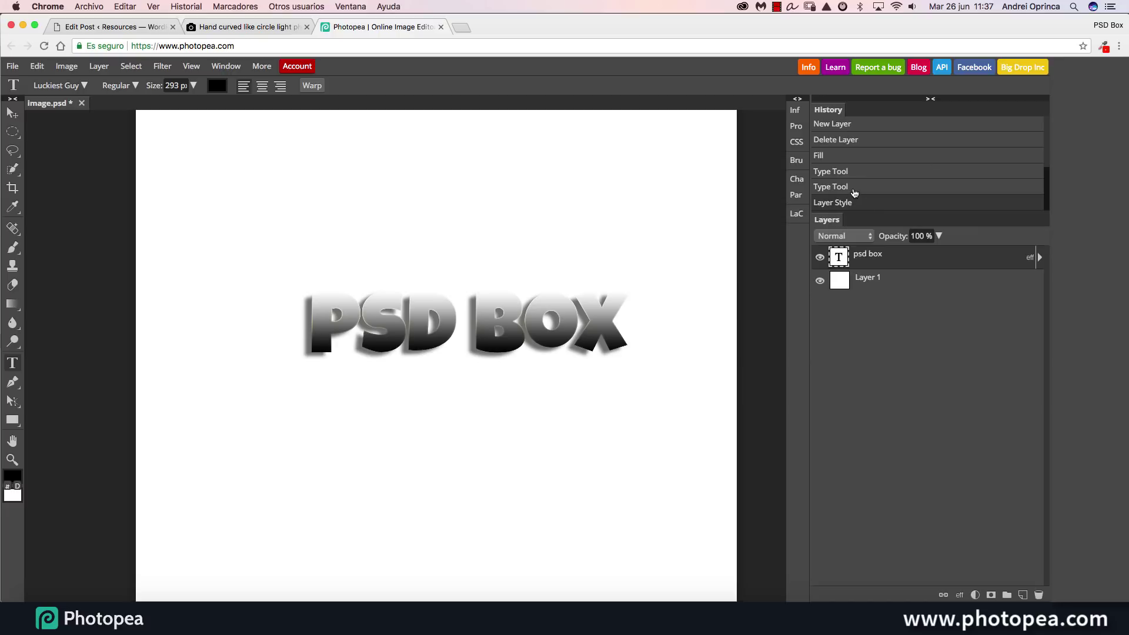
Try centre alignment on the psd box text, and undo the alignment change
left_click(266, 88)
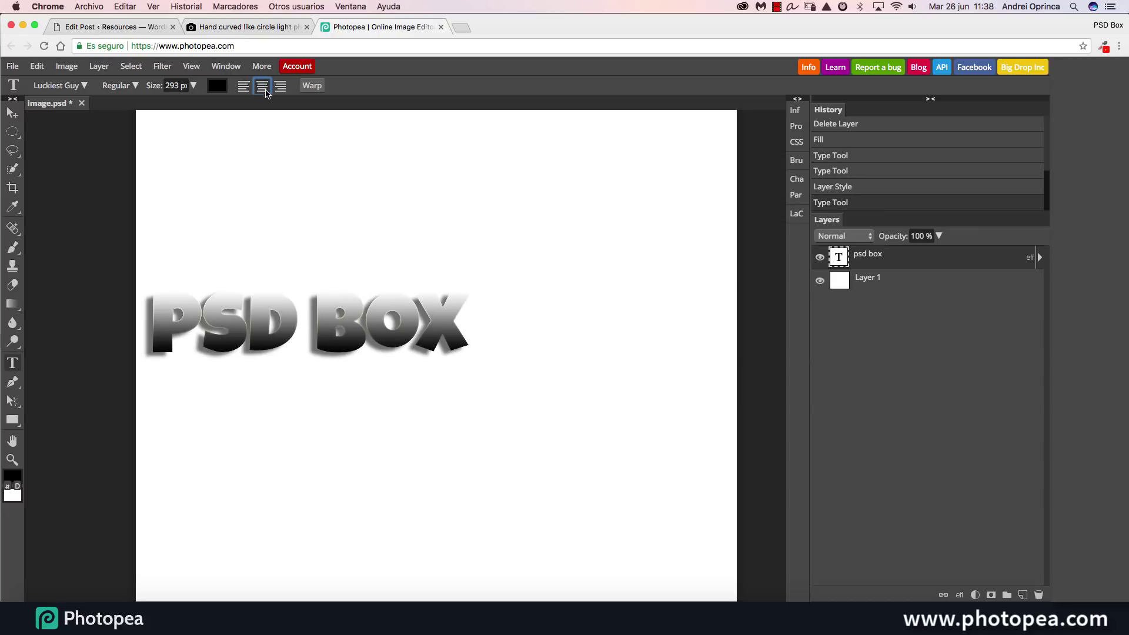
key("super+z")
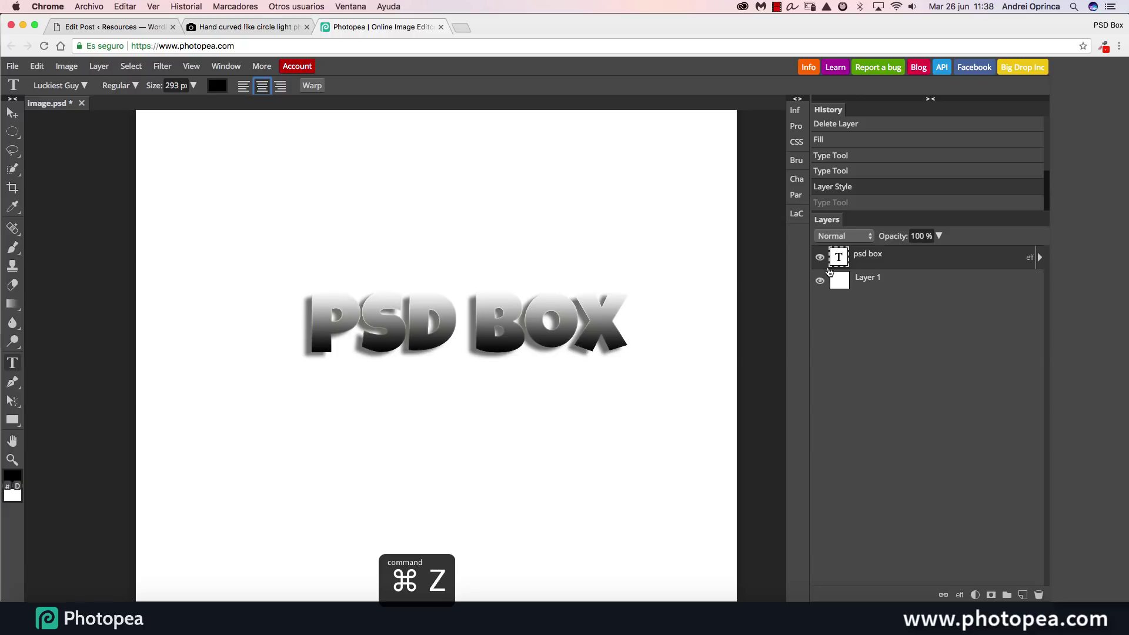
Try a vertical scale of 180% on the whole psd box text in the character settings, and undo it
double_click(841, 259)
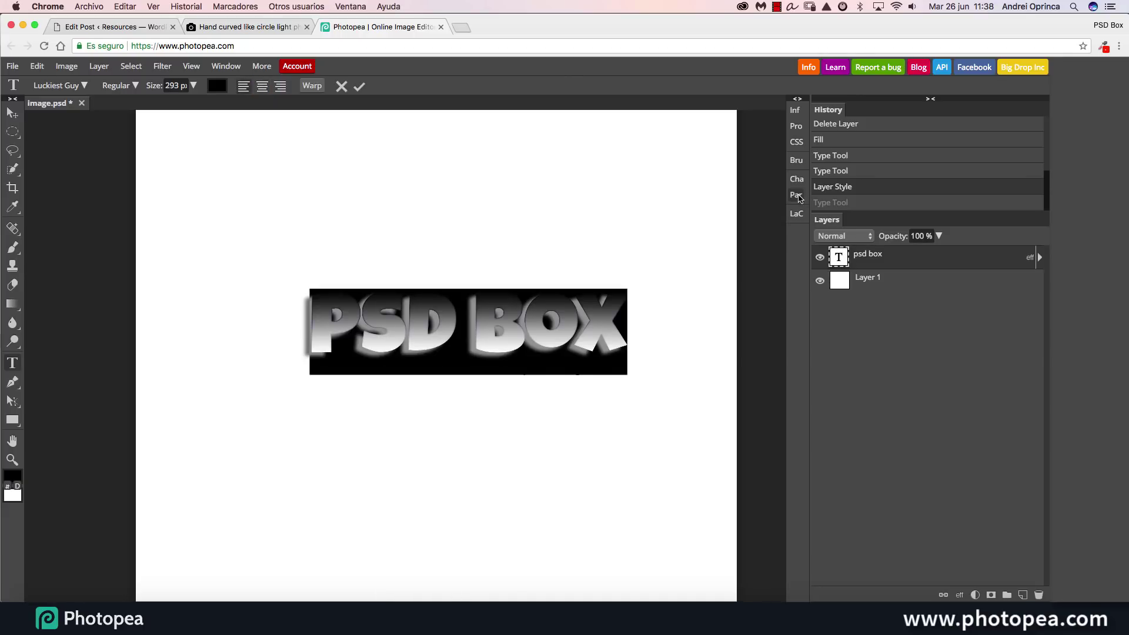
left_click(796, 195)
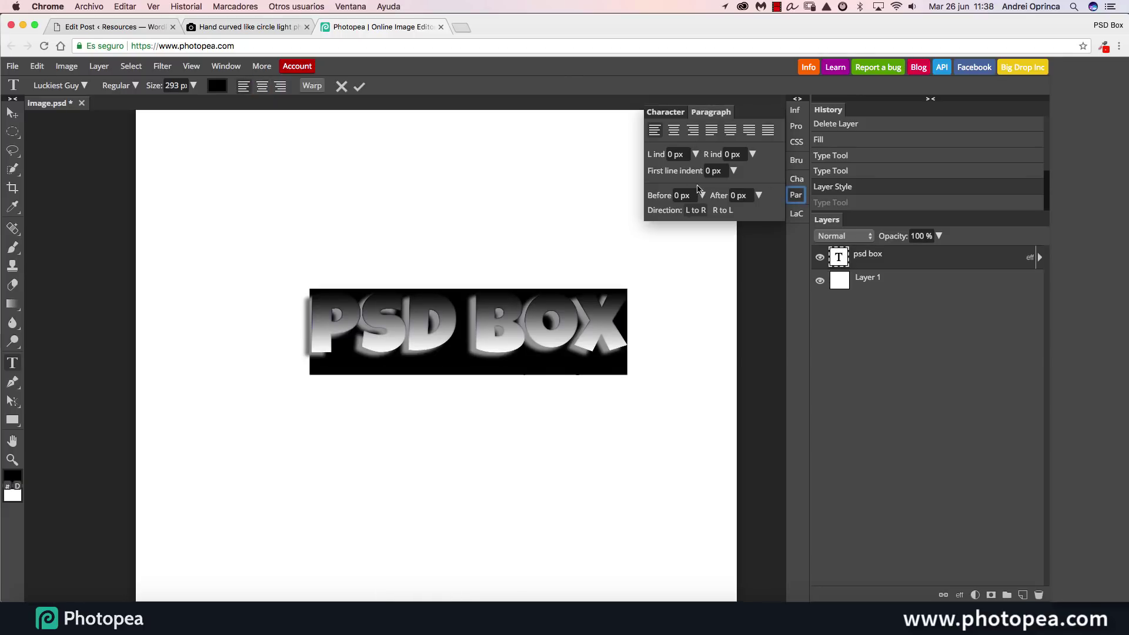
left_click(668, 117)
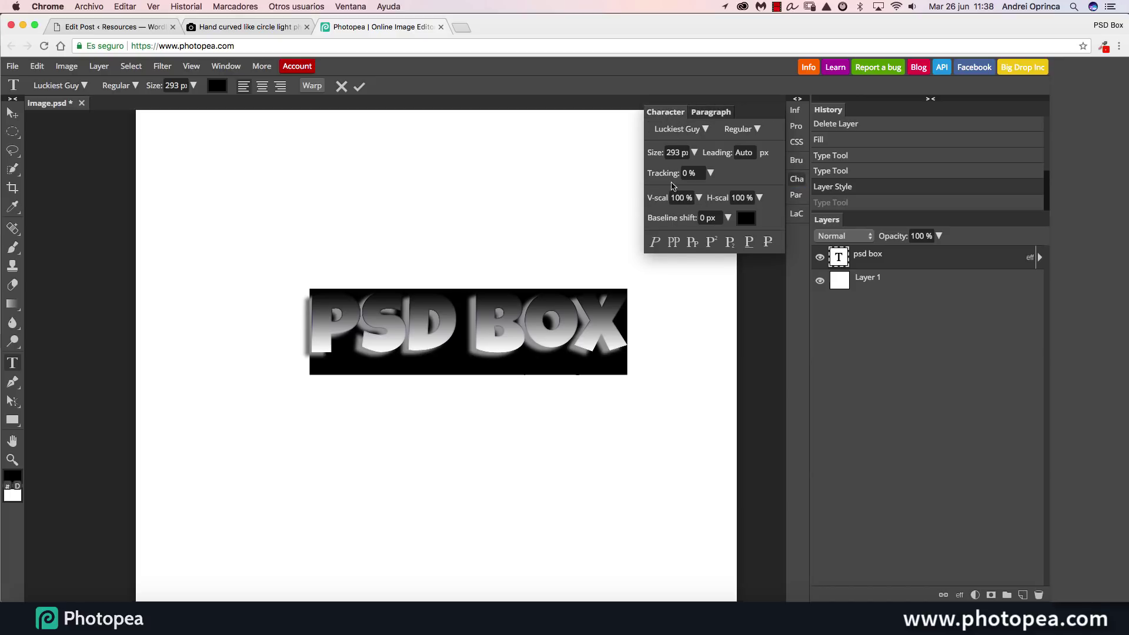
left_click(698, 203)
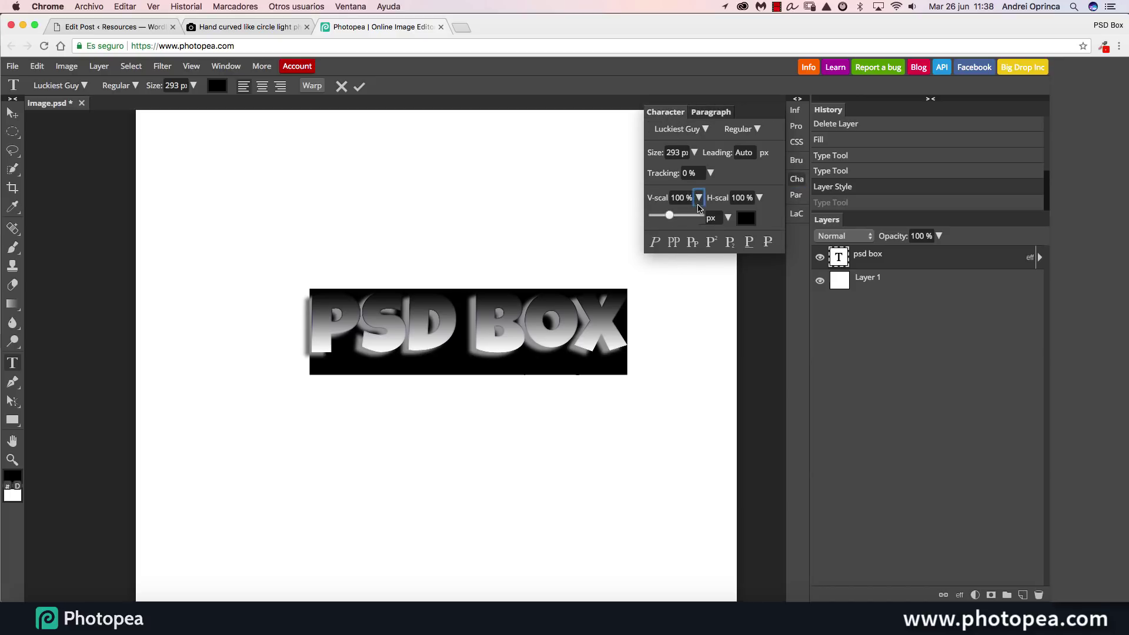
left_click_drag(669, 215, 699, 218)
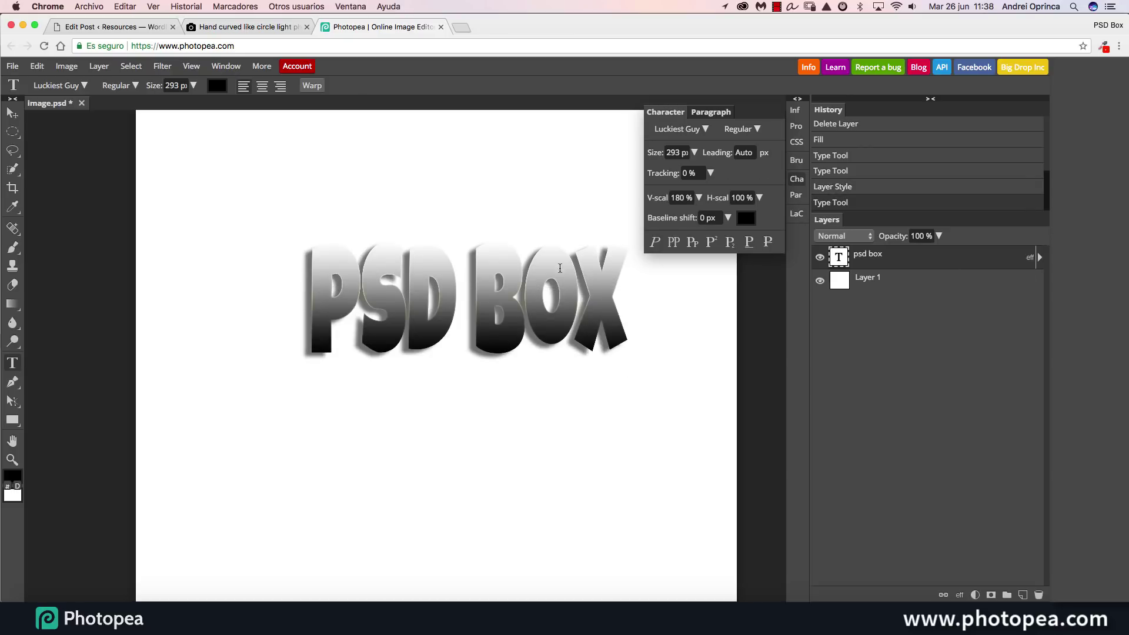
key("super+z")
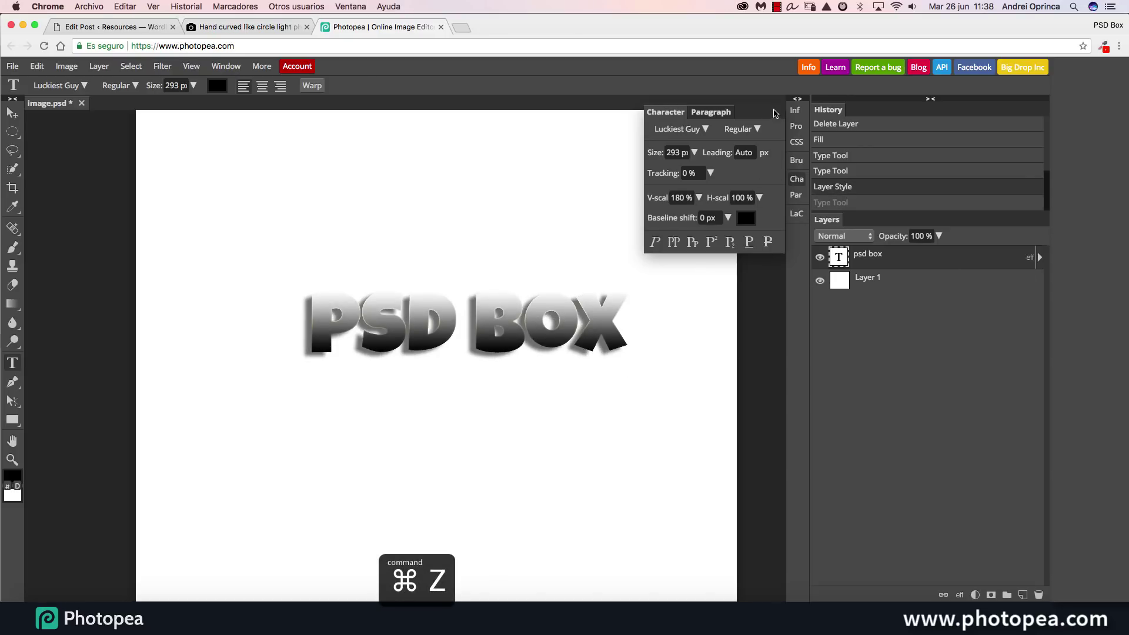
Delete the psd box text layer and set the Pen tool to Shape mode
left_click_drag(989, 267, 1039, 596)
right_click(12, 383)
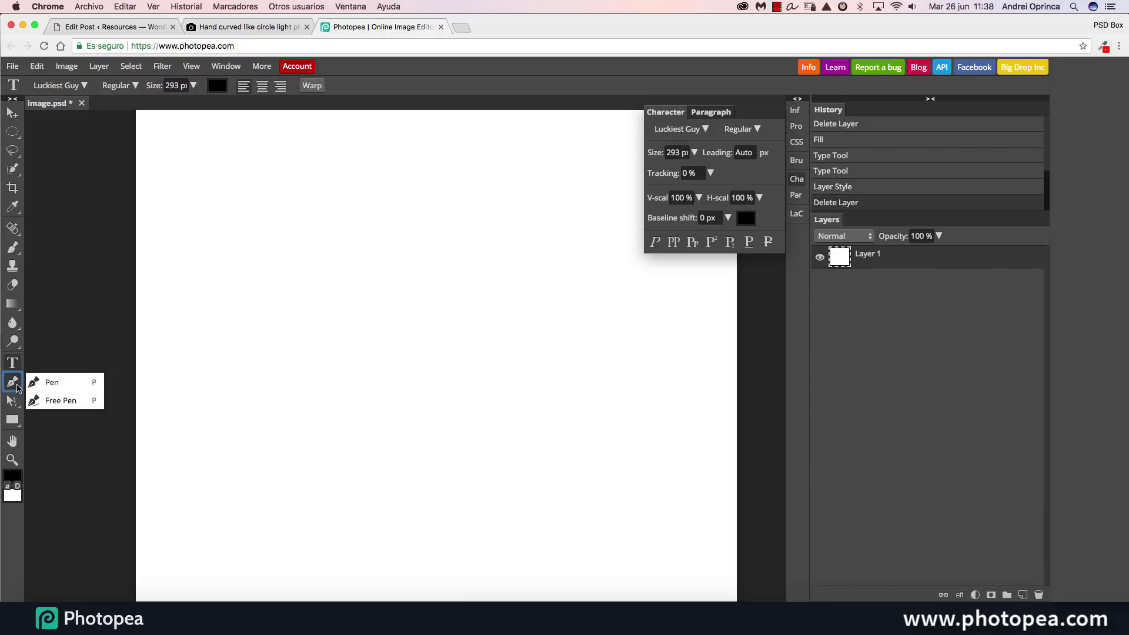
left_click(51, 384)
left_click(59, 84)
left_click(41, 63)
left_click(44, 85)
left_click(50, 99)
Draw a closed, curved red shape with three anchor points in the canvas's upper left area using the Pen tool
left_click_drag(265, 217, 327, 222)
left_click_drag(318, 307, 373, 303)
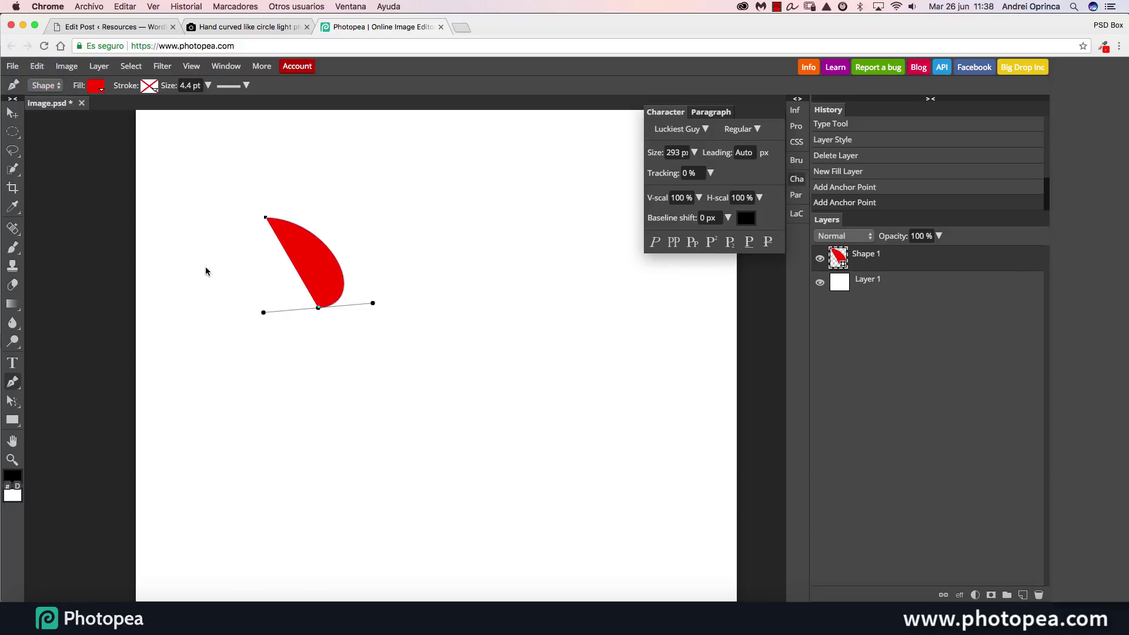
left_click_drag(209, 266, 196, 277)
left_click(265, 217)
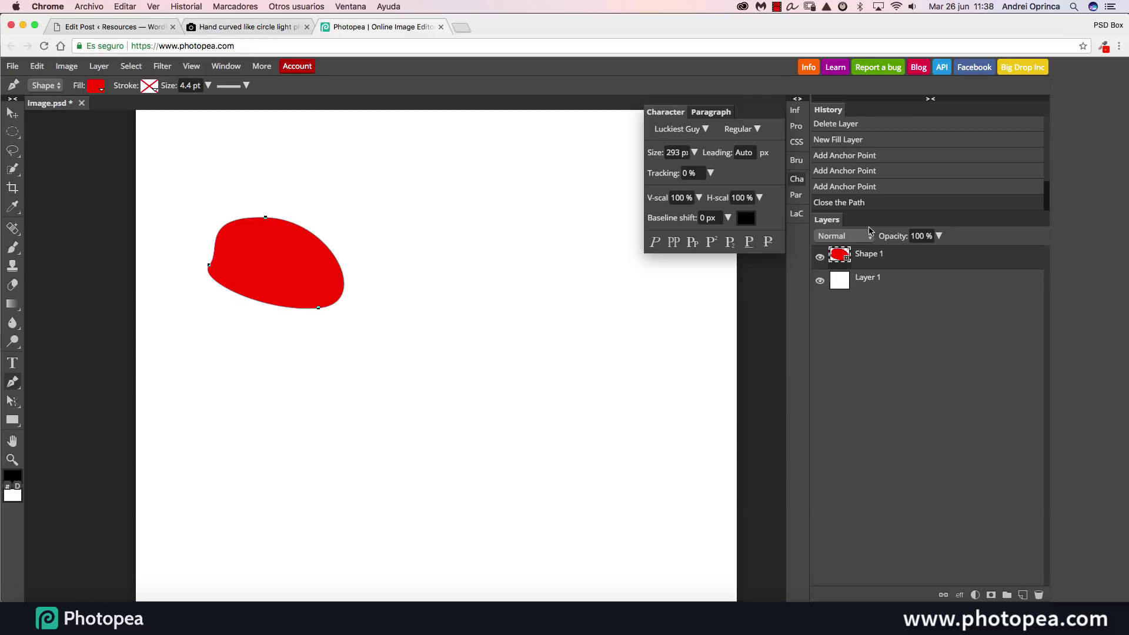
Delete the red shape's layer, keeping only the white Layer 1
left_click(900, 282)
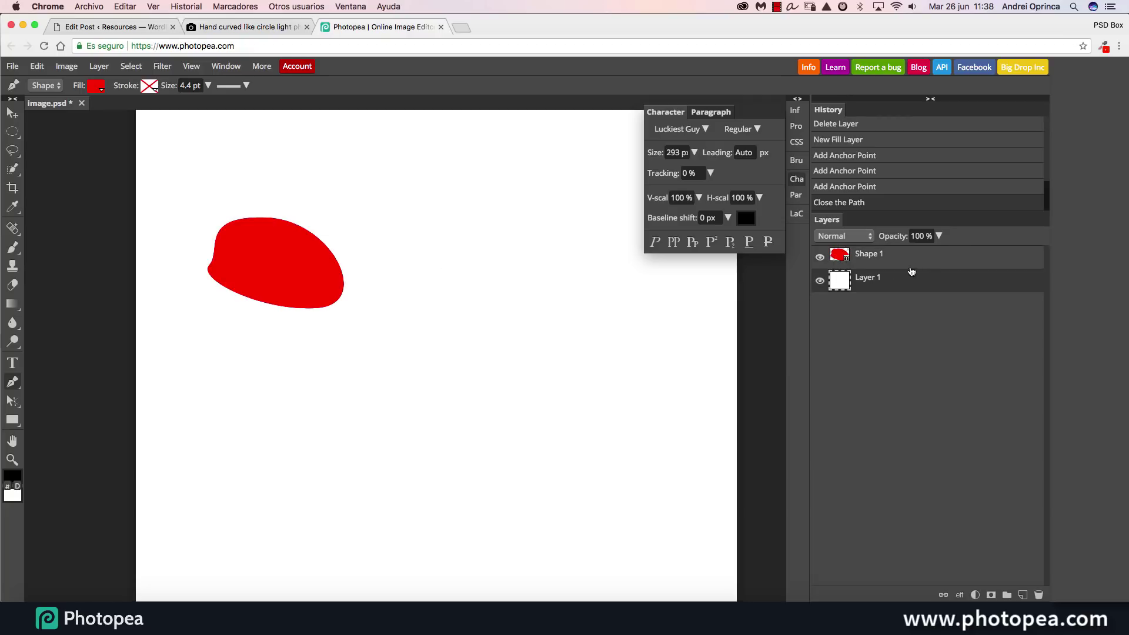
left_click(1020, 263)
left_click_drag(1000, 320, 1039, 595)
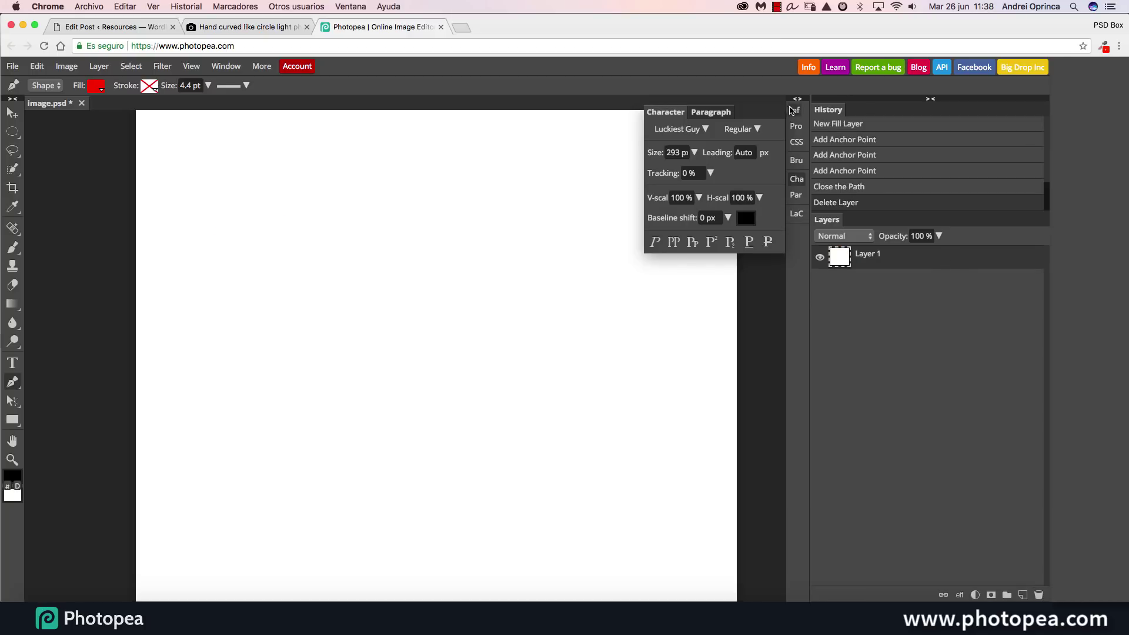
Close image.psd and discard its unsaved work
left_click(82, 104)
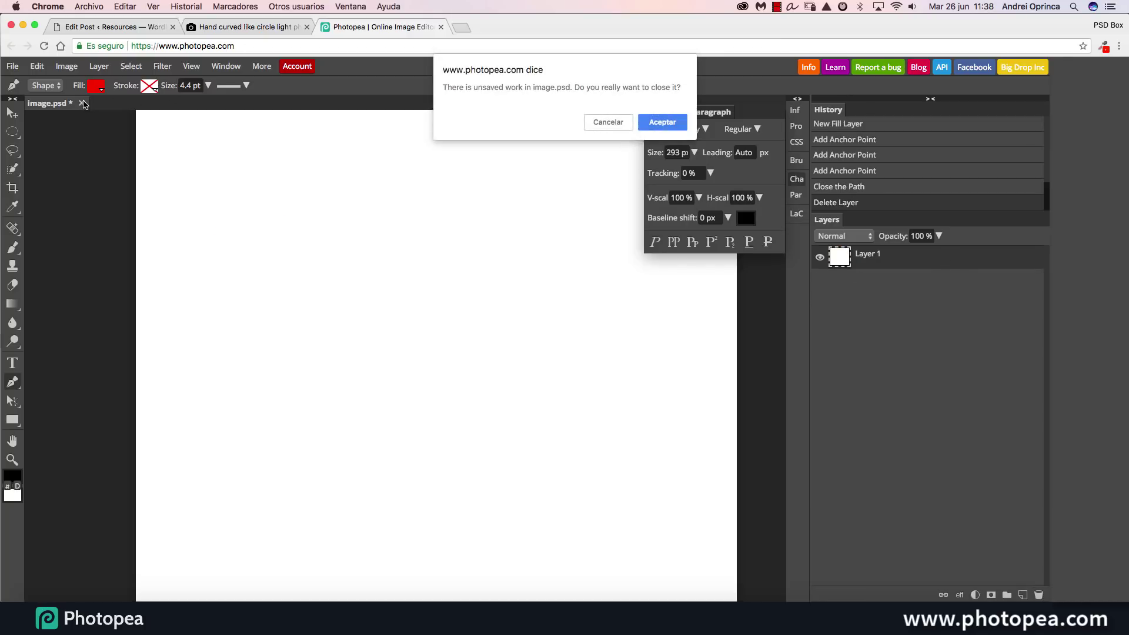
left_click(650, 123)
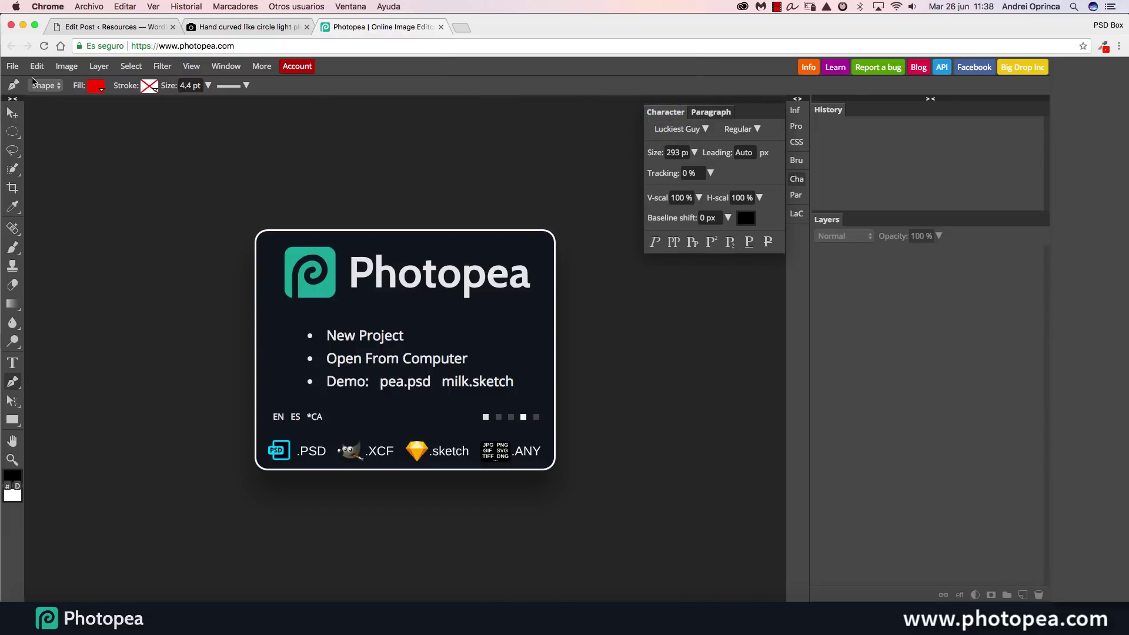
Switch to Finder, open the forest meadow photo from the Photopea folder as a new document in Photopea, and hide the character settings
left_click(35, 618)
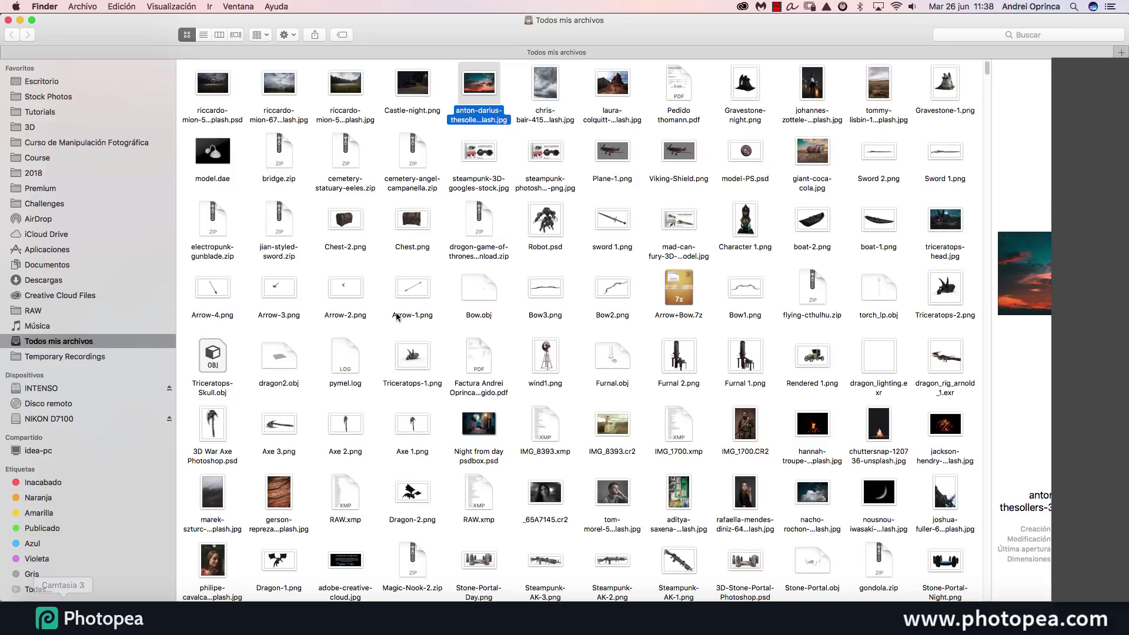
right_click(345, 85)
left_click(423, 114)
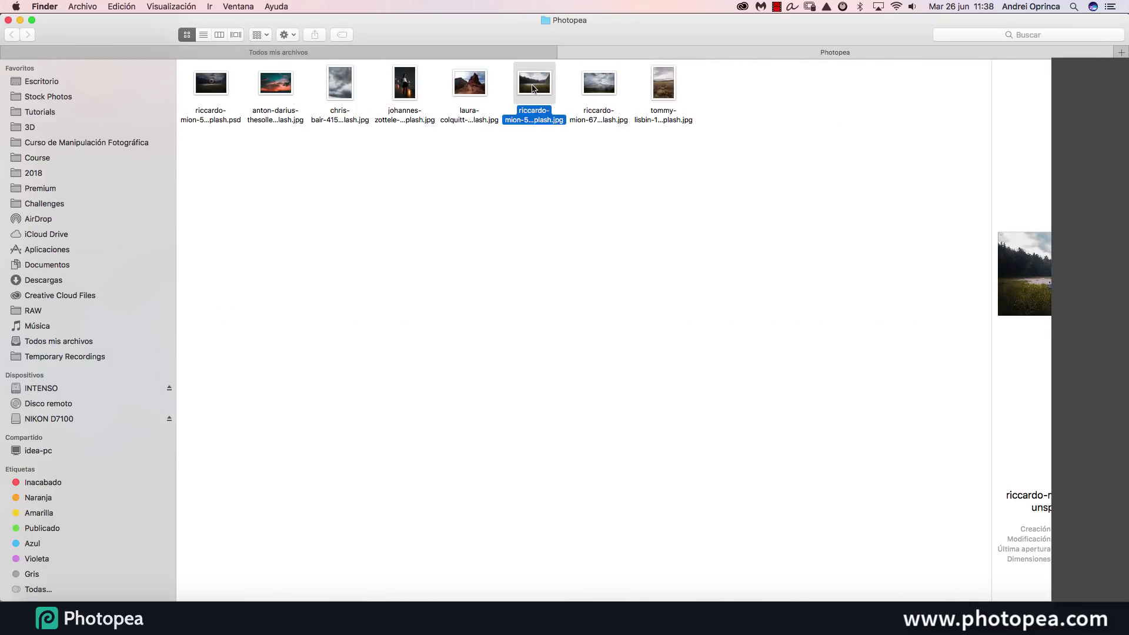
left_click_drag(536, 87, 523, 282)
key("super+Tab")
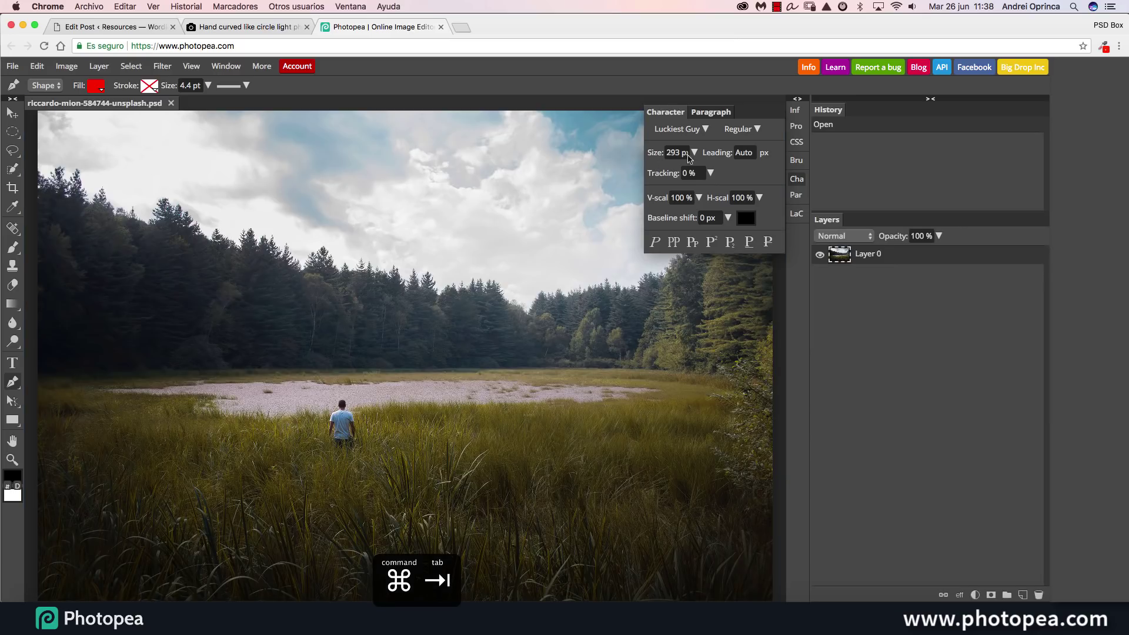
left_click(802, 178)
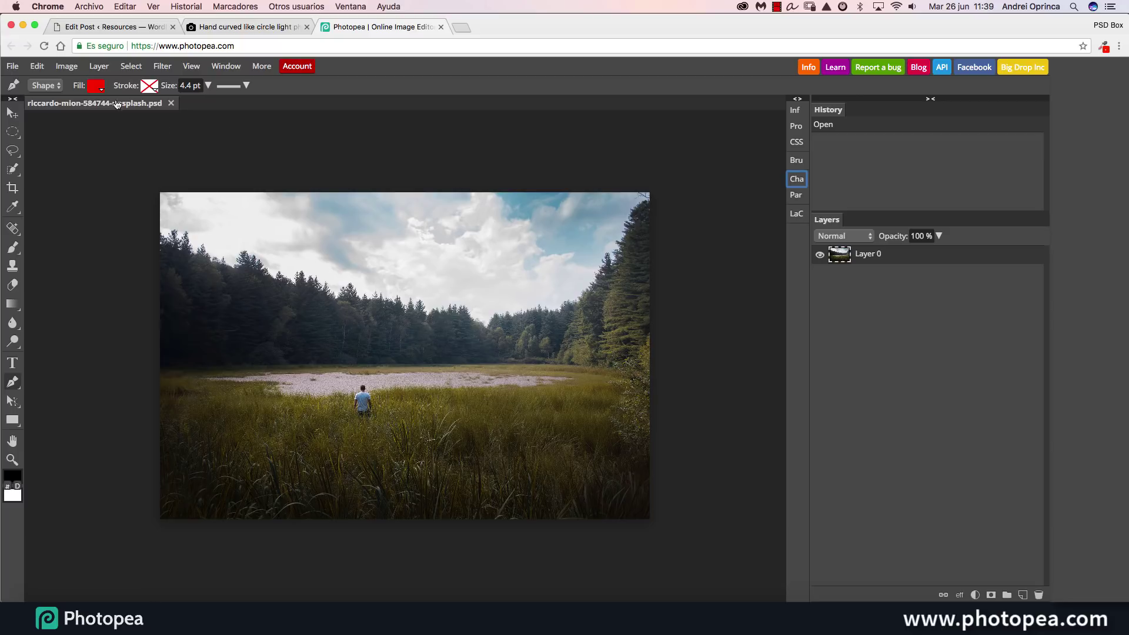
View the photo's Image Size settings and close them without changing anything
left_click(68, 66)
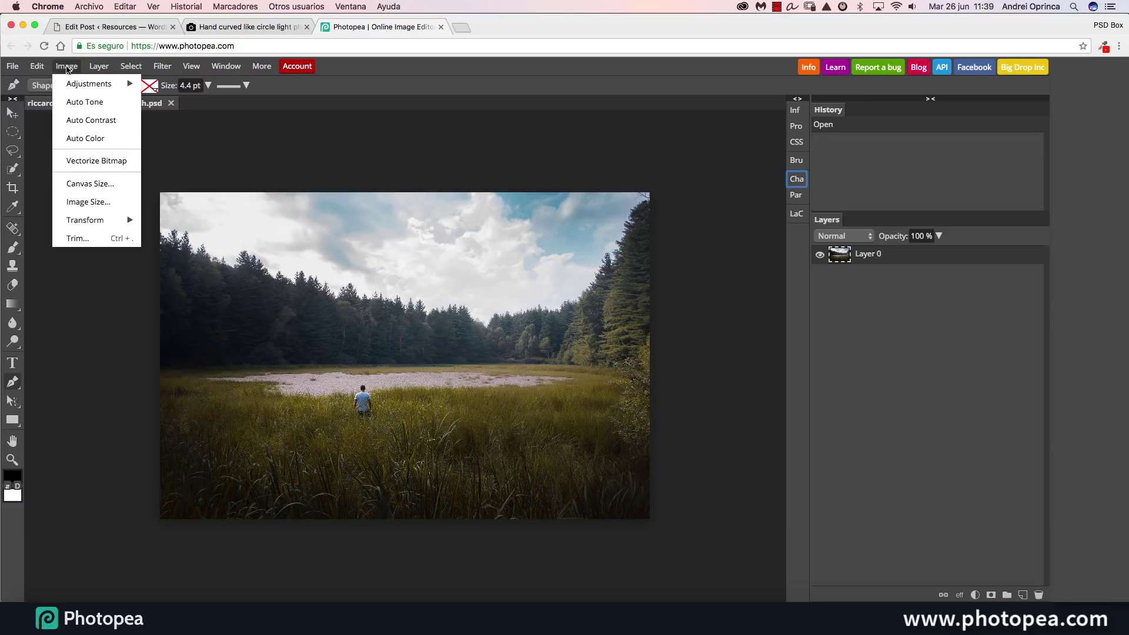
left_click(115, 203)
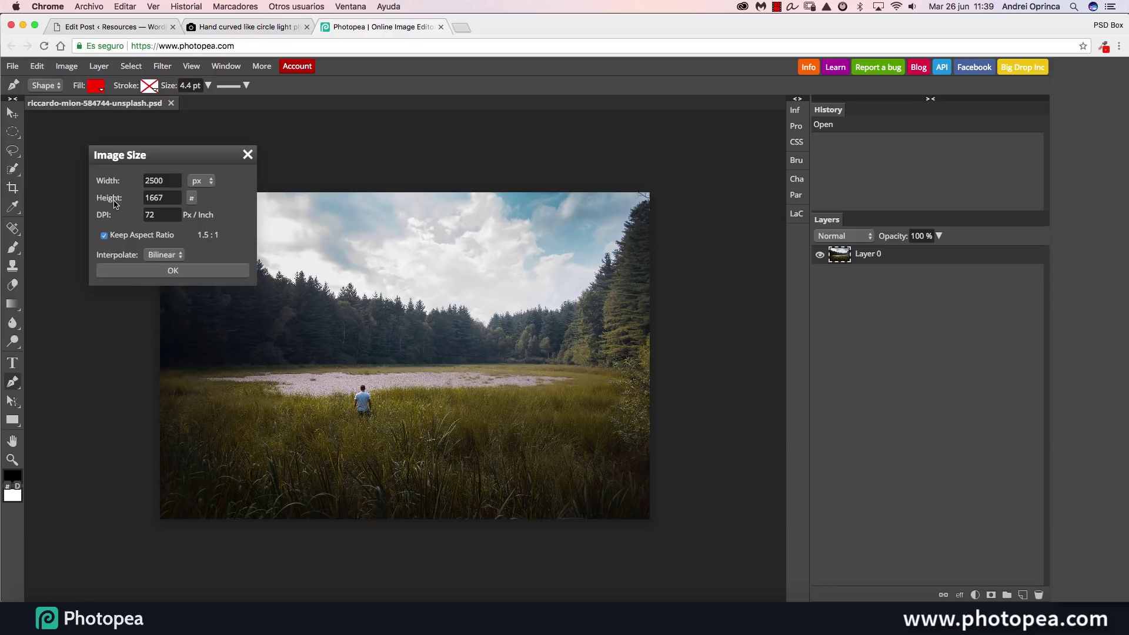
left_click(248, 155)
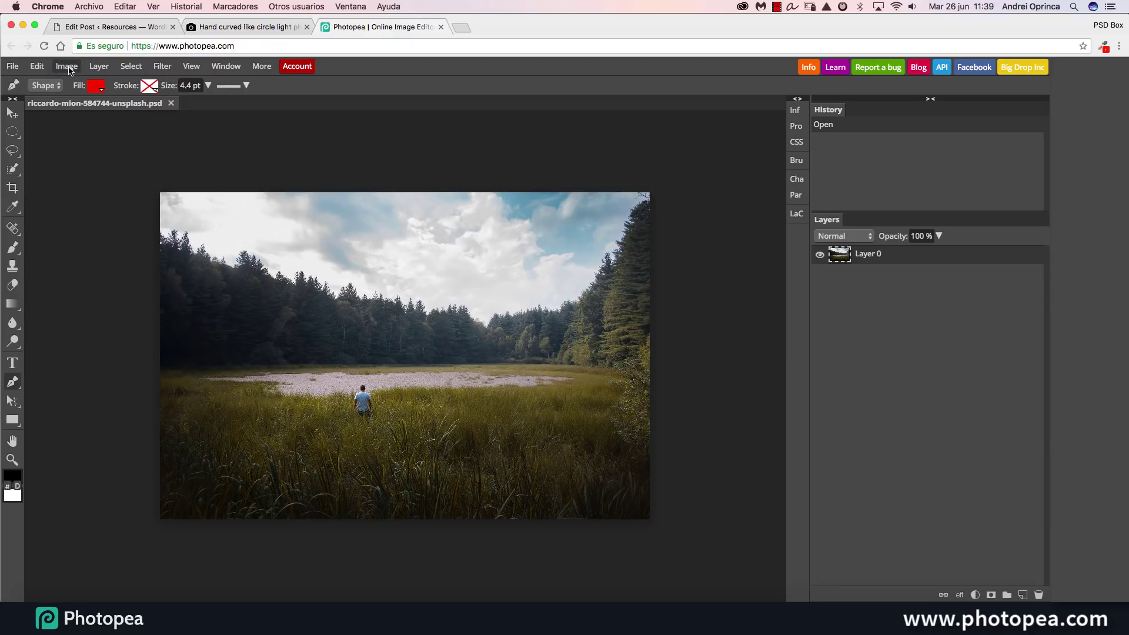
Try a Color Range selection with fuzziness 40 by sampling different cloud and sky tones, and deselect it
left_click(131, 66)
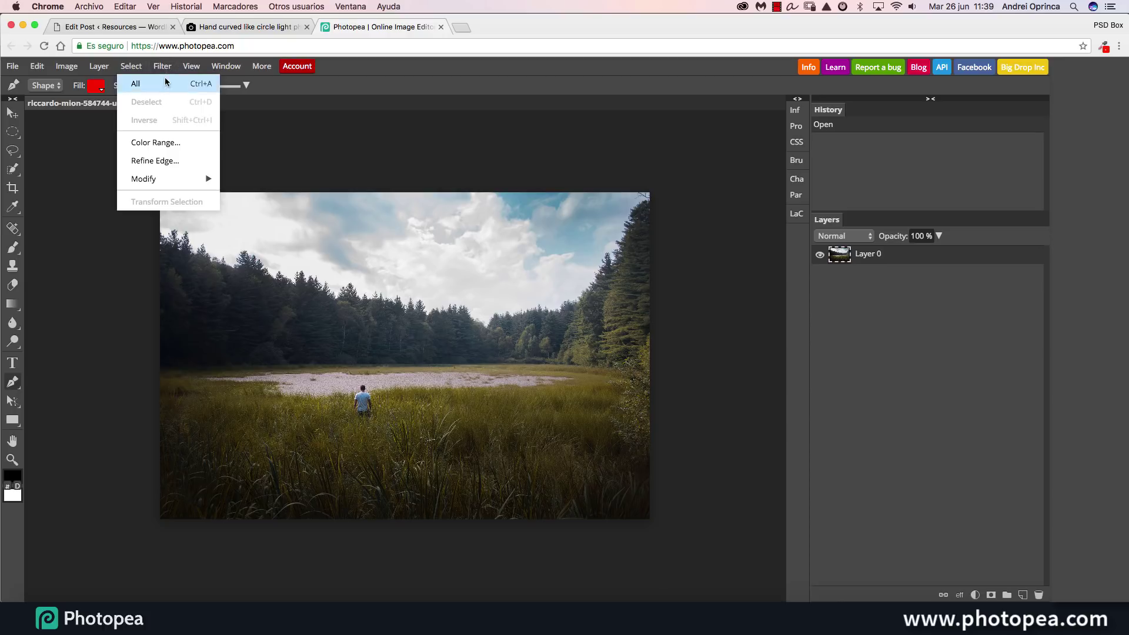
left_click(152, 142)
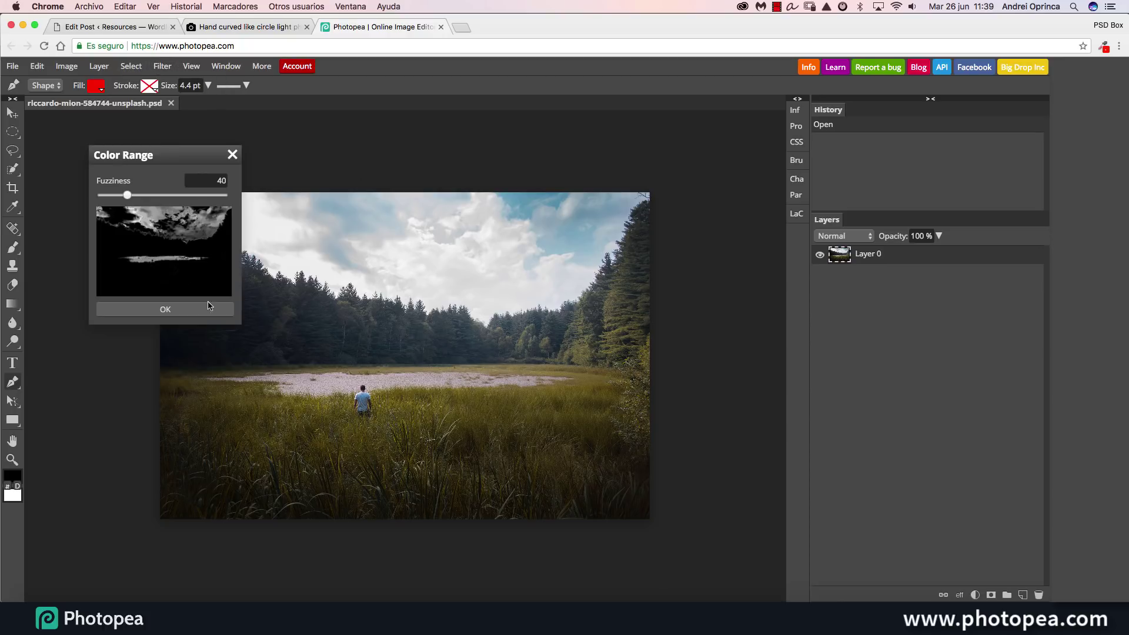
left_click(186, 215)
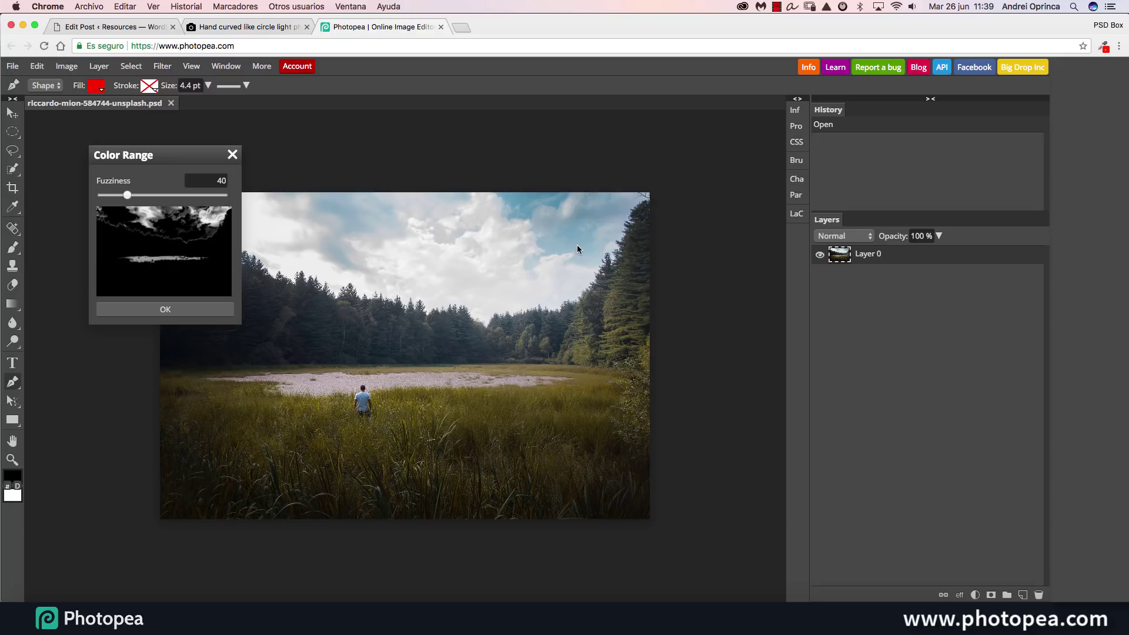
left_click(518, 200)
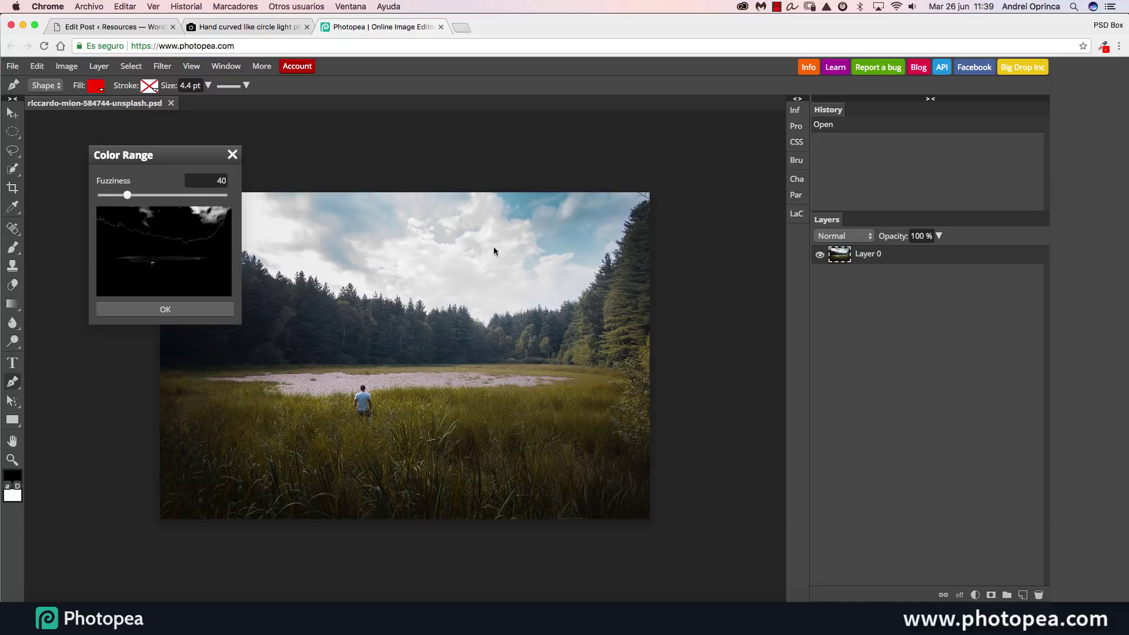
left_click(571, 247)
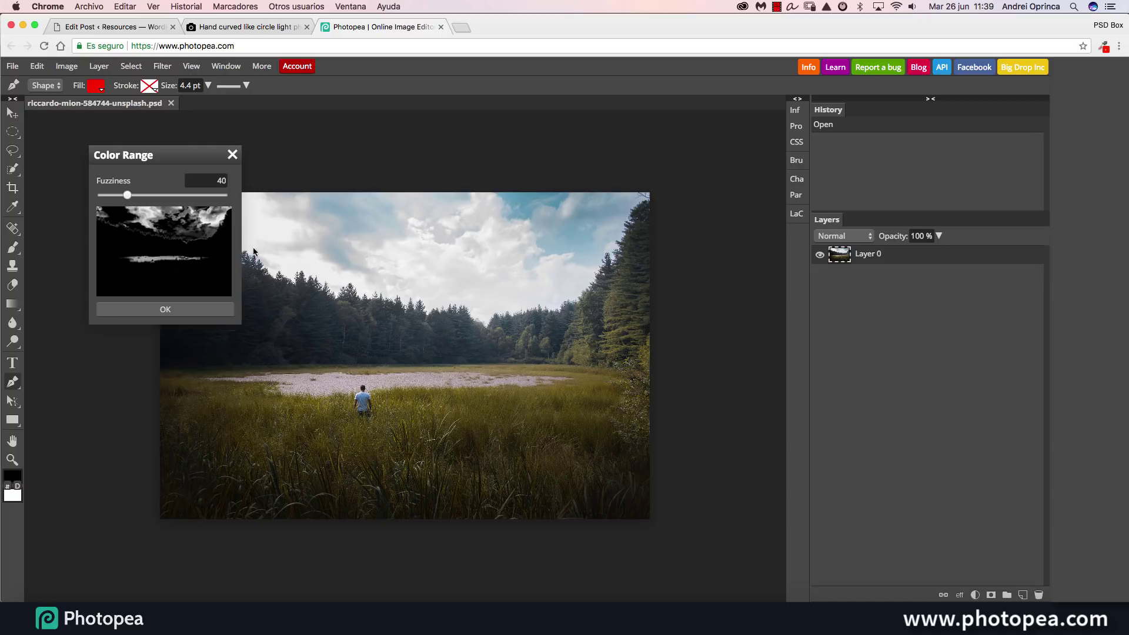
left_click(191, 310)
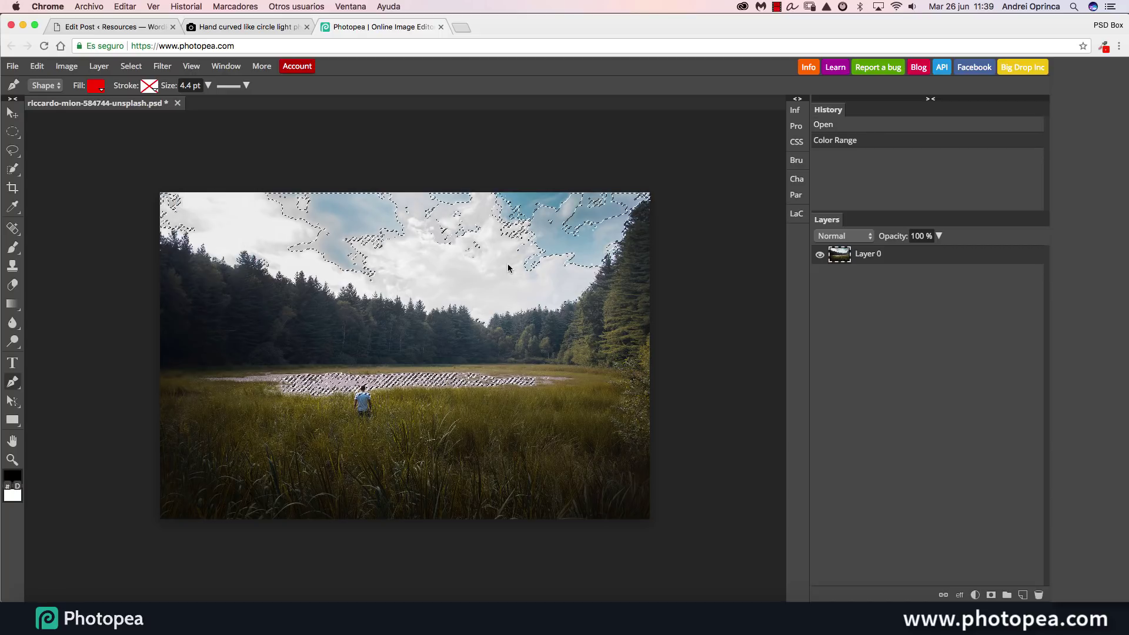
key("super+d")
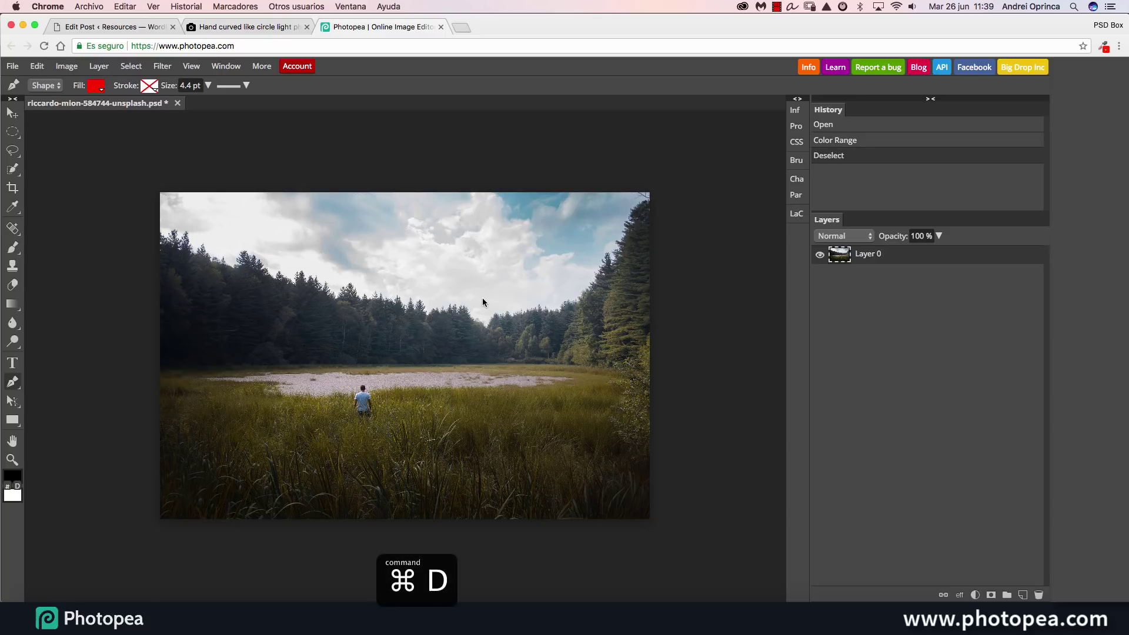
Select most of the sky and clouds above the trees with the Magic Wand at tolerance 10, adding area after area to the selection
key("super+0")
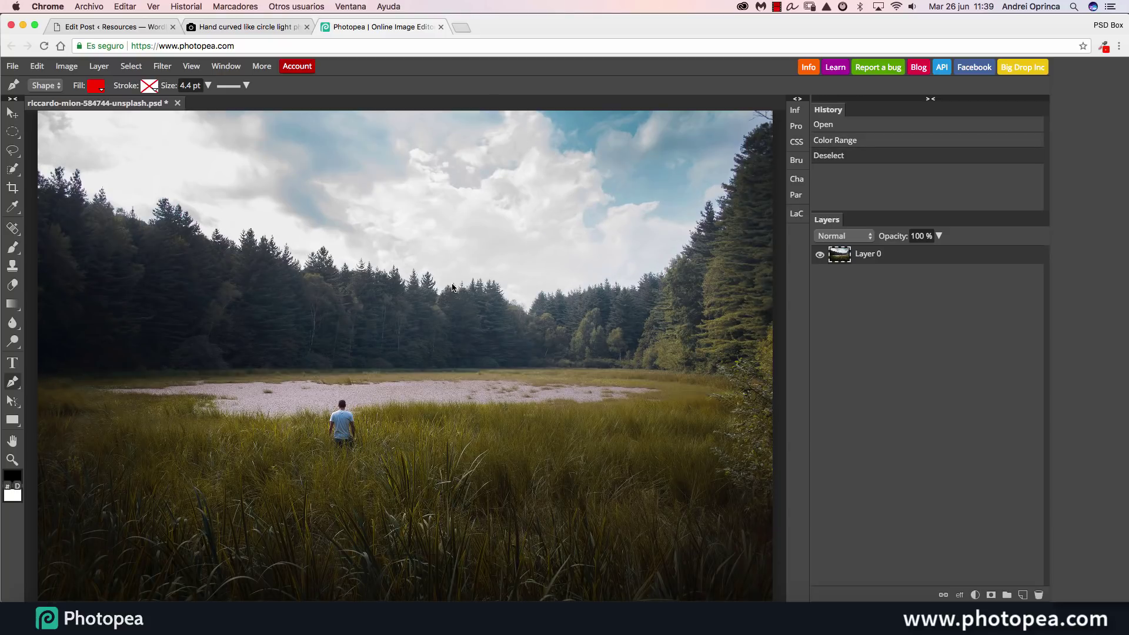
key("super+minus")
key("super+0")
right_click(13, 170)
left_click(65, 187)
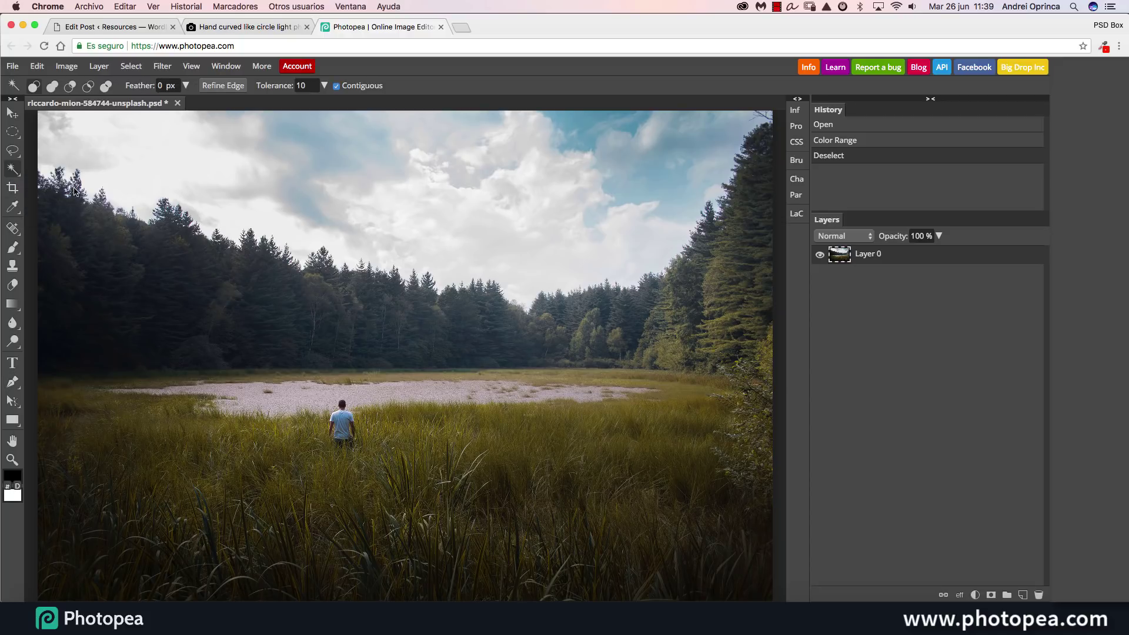
left_click(126, 183)
left_click(317, 222, "shift")
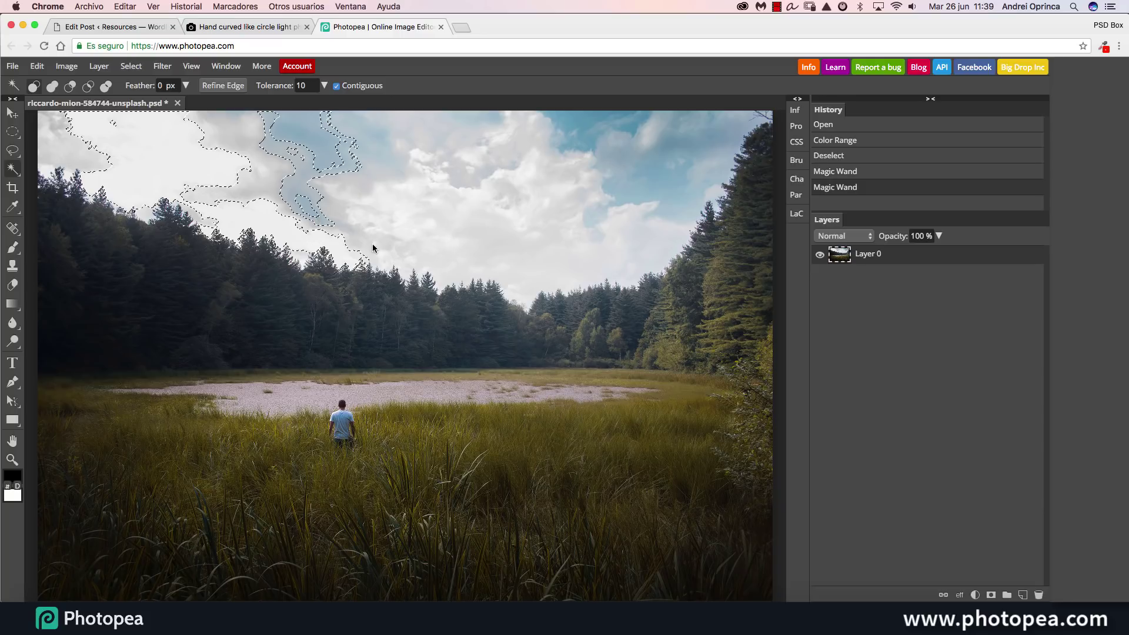
left_click(376, 245, "shift")
left_click_drag(544, 275, 548, 275)
left_click(635, 272, "shift")
left_click(673, 224, "shift")
left_click(700, 170, "shift")
left_click(653, 183, "shift")
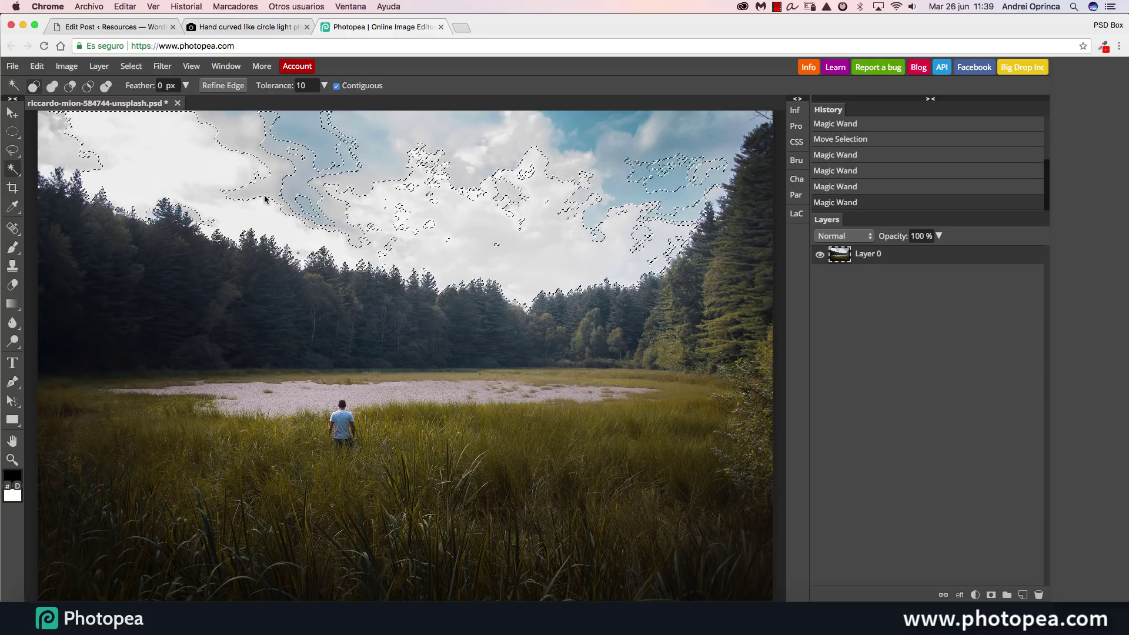
left_click(306, 147, "shift")
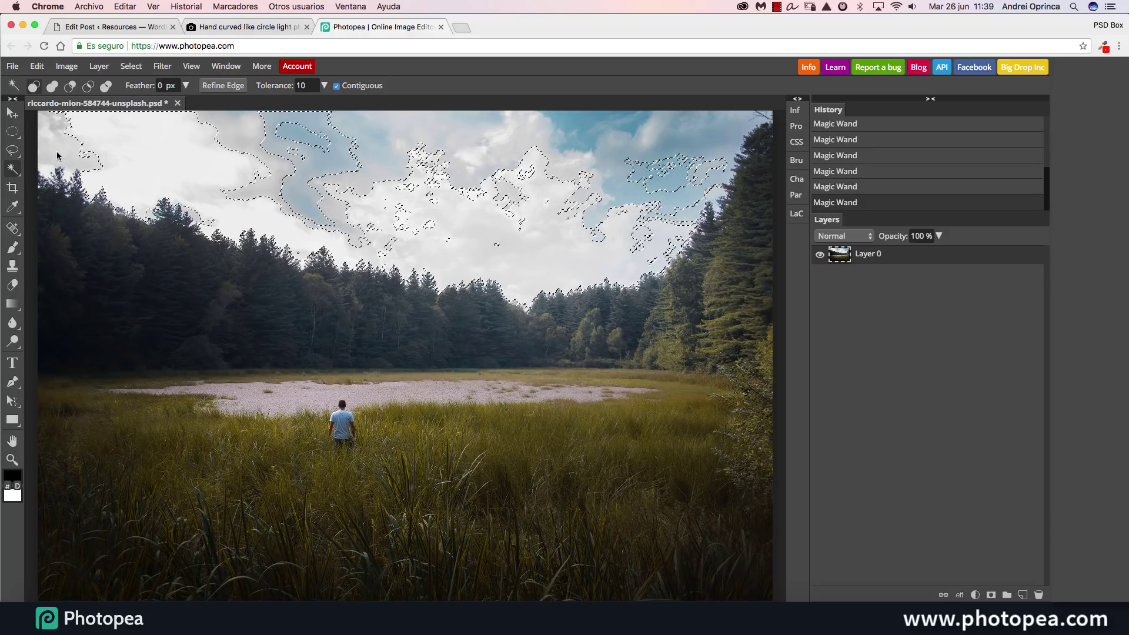
left_click(77, 163, "shift")
left_click(51, 131, "shift")
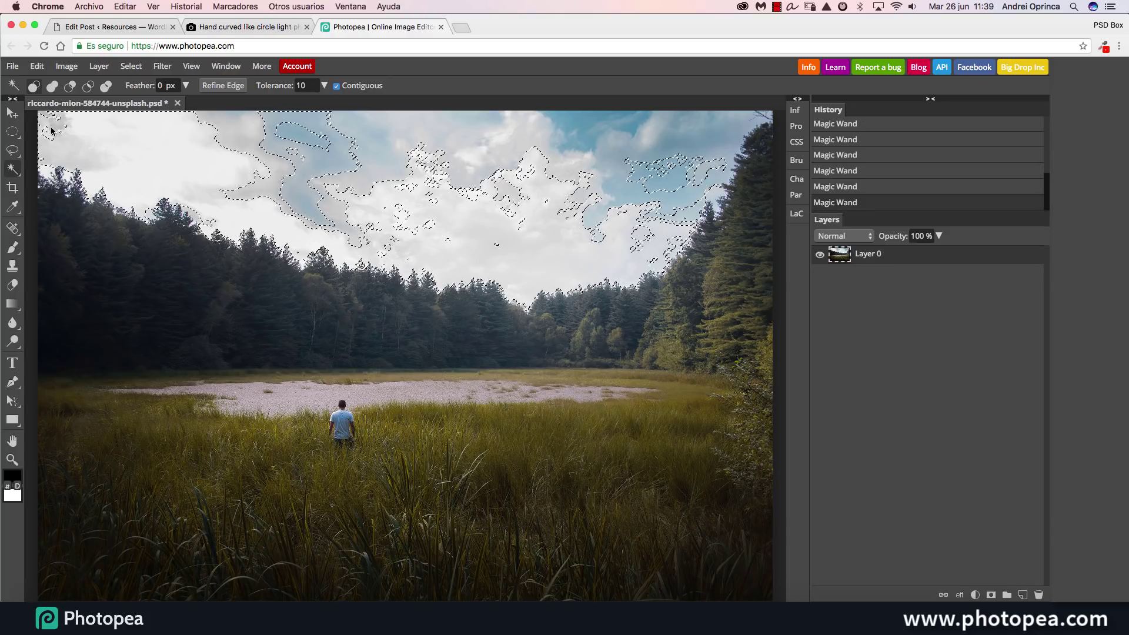
left_click(64, 175, "shift")
left_click(316, 229)
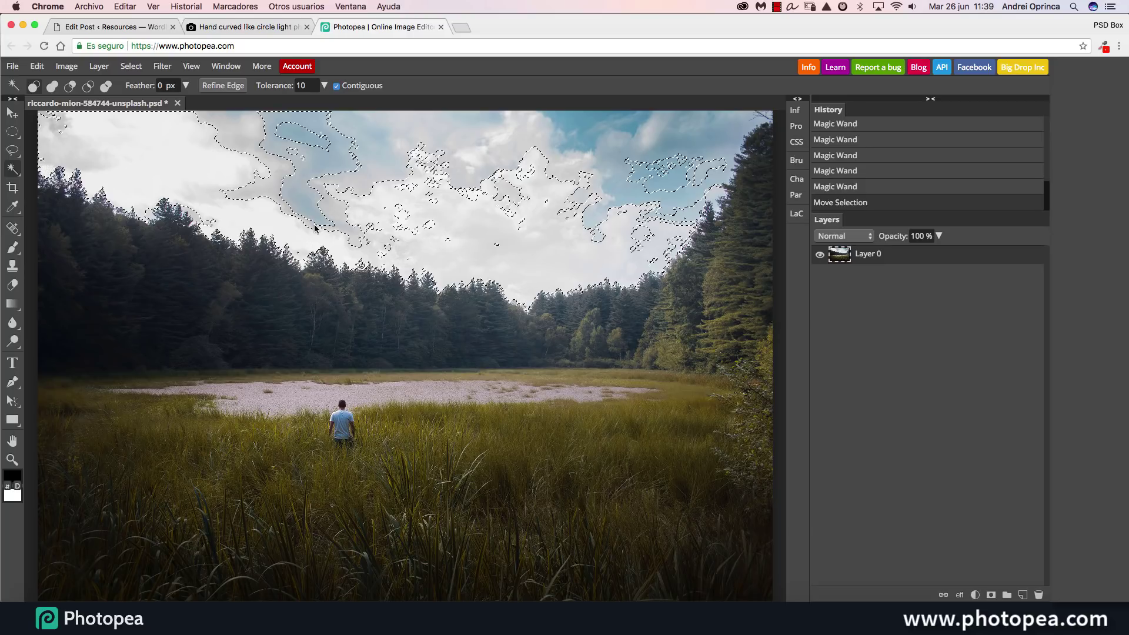
left_click(355, 241, "shift")
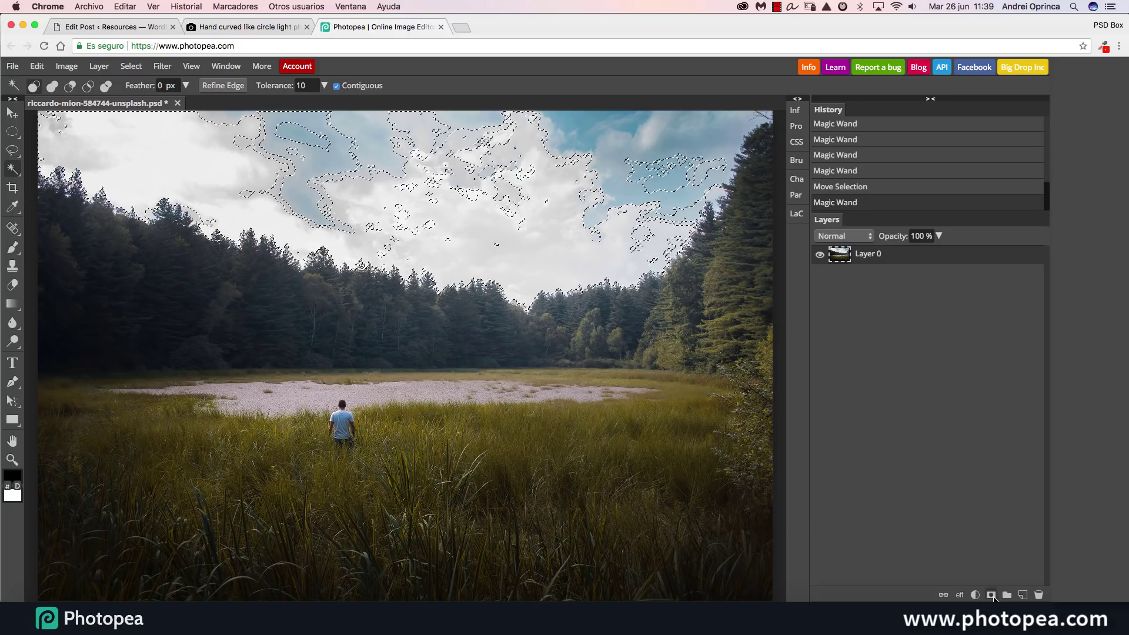
Add a raster mask to Layer 0 from the sky selection, deselect, and invert the mask to hide the sky
left_click(991, 596)
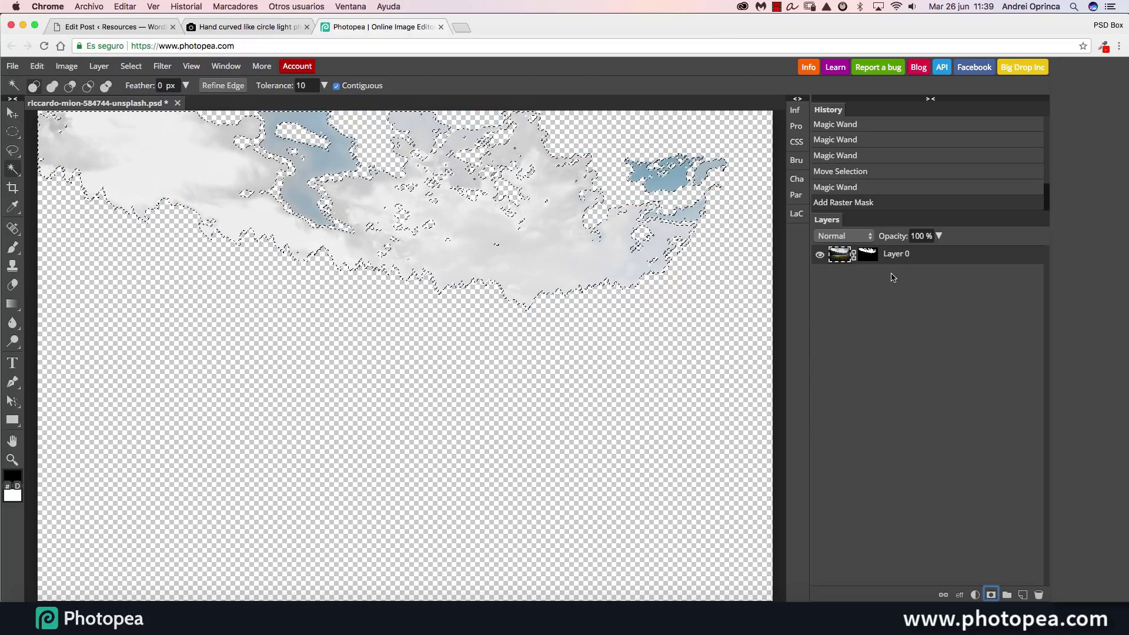
key("super+d")
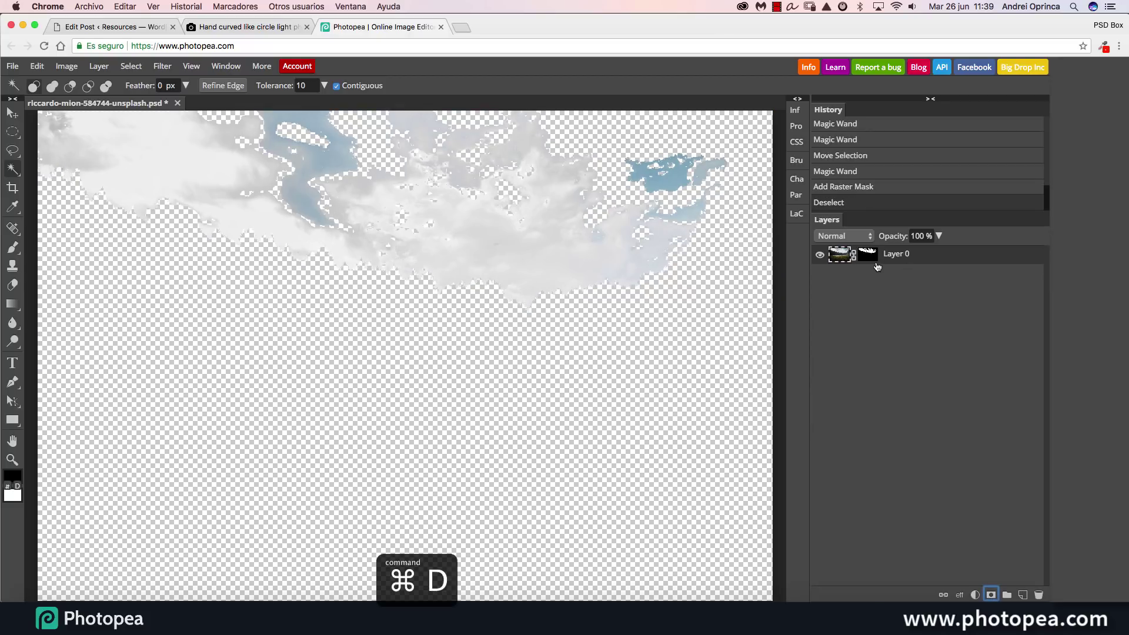
left_click(870, 254)
key("super+i")
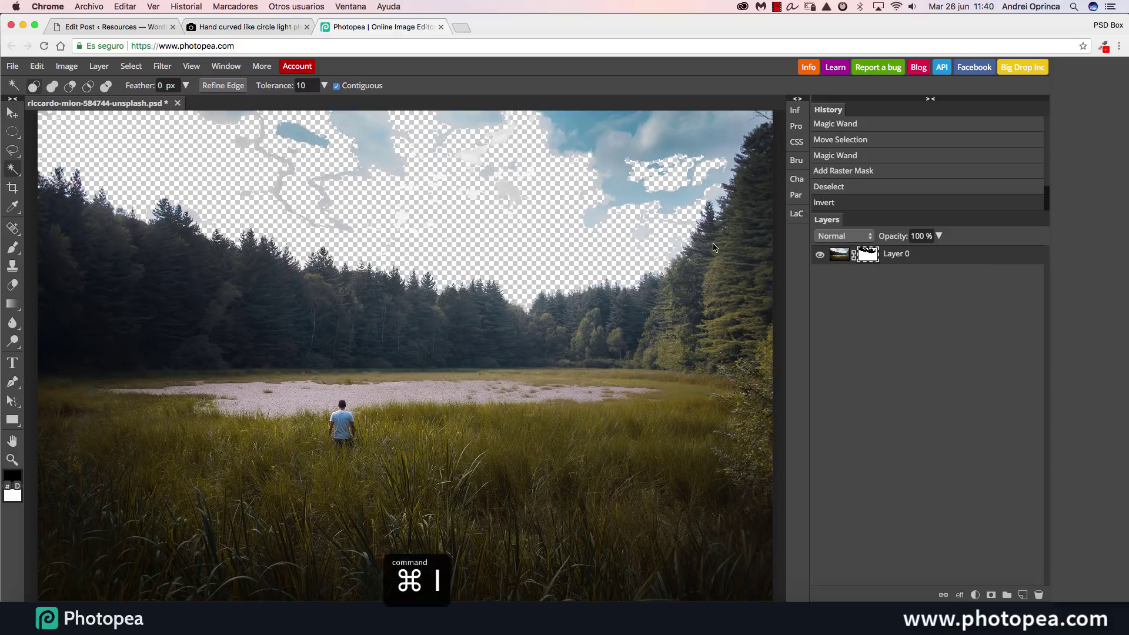
Paint the remaining sky patches black on Layer 0's mask using a smaller brush with 75% hardness
key("b")
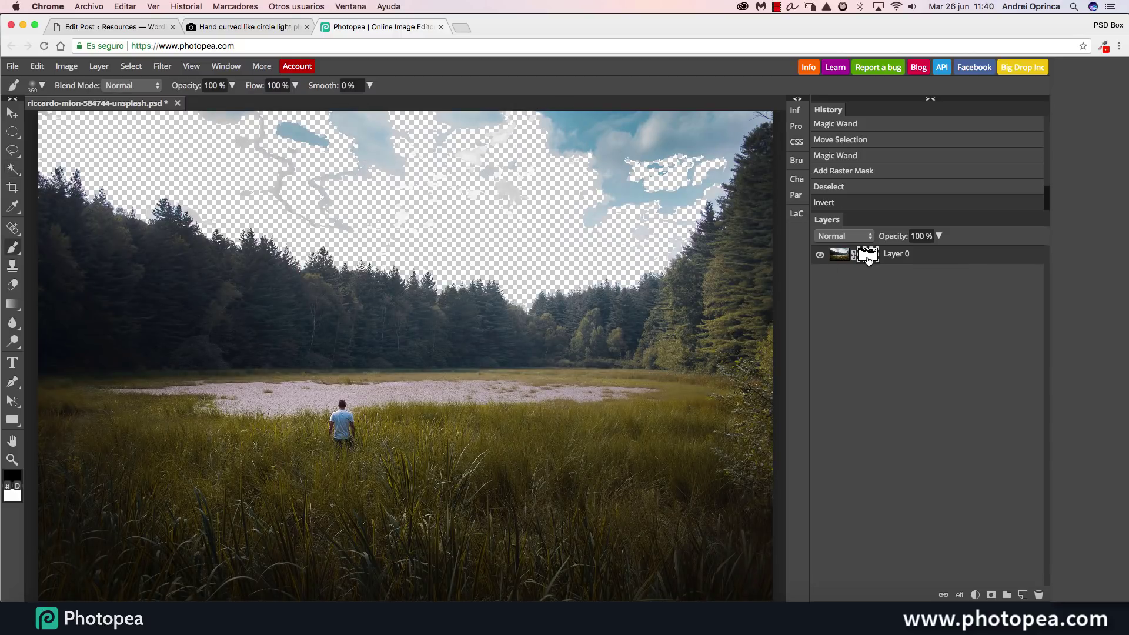
left_click(35, 86)
left_click_drag(38, 145, 123, 149)
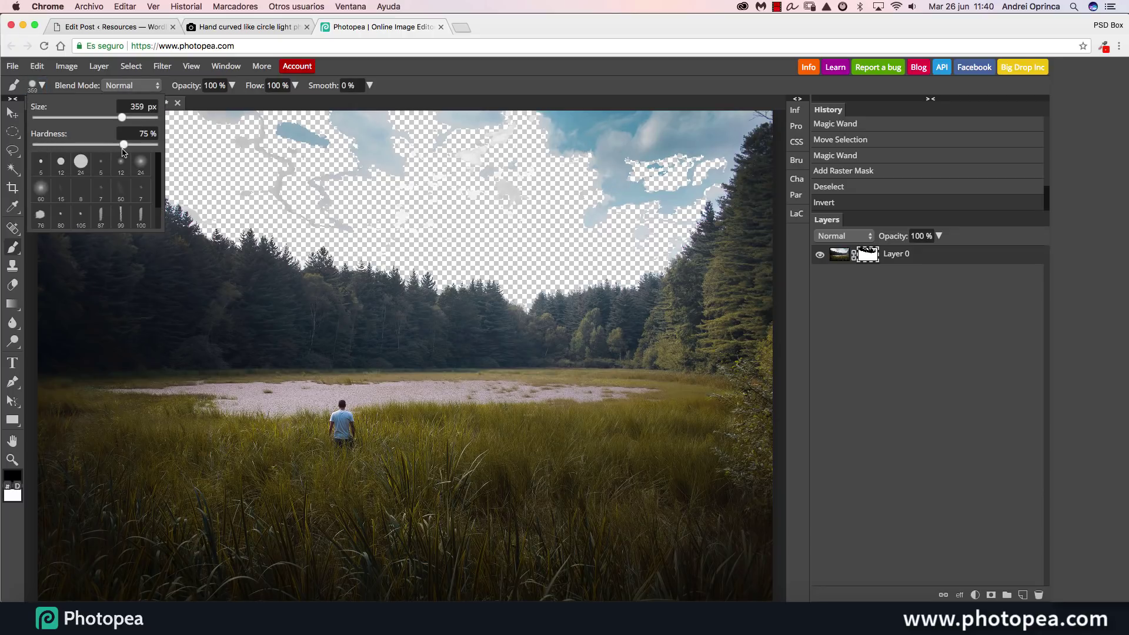
scroll(158, 213, "down", 1)
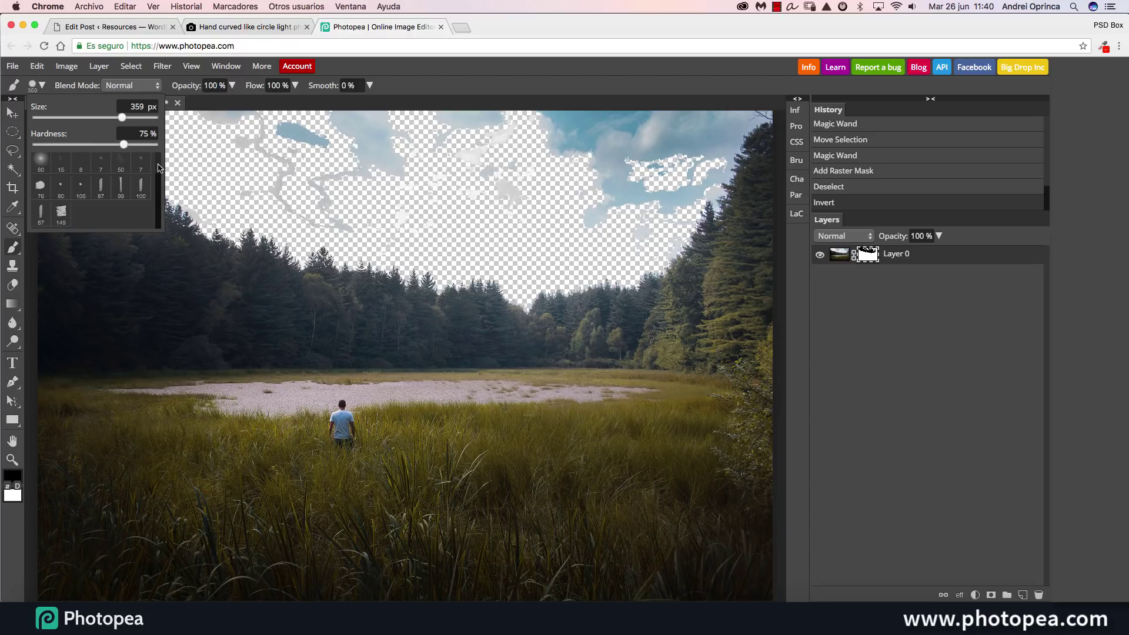
scroll(158, 169, "up", 1)
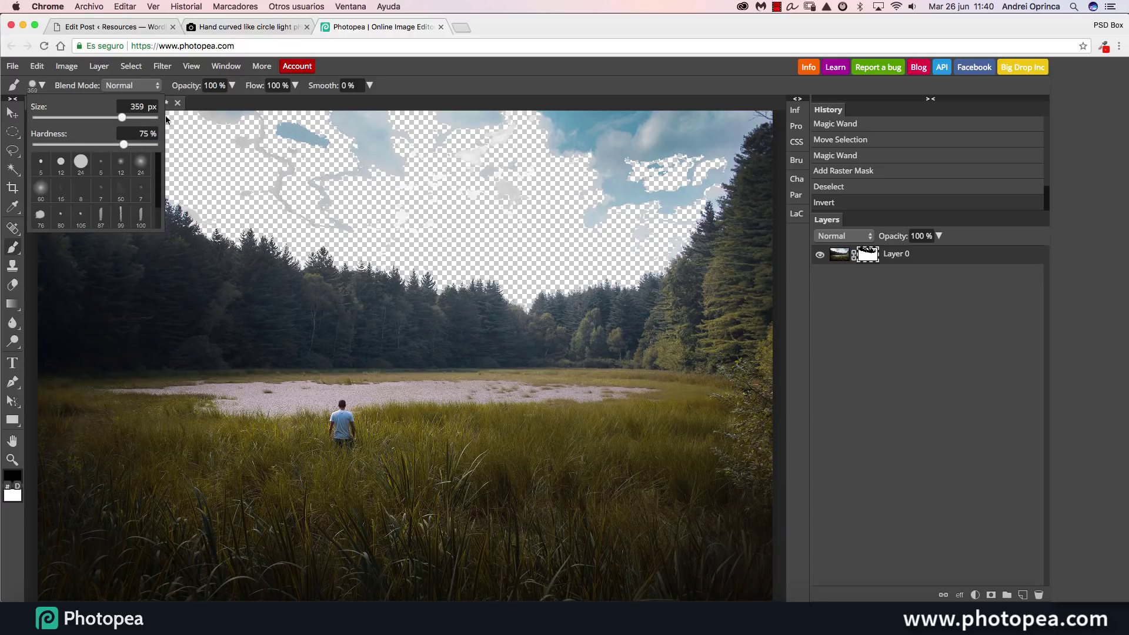
left_click_drag(116, 121, 90, 120)
scroll(161, 176, "down", 1)
scroll(158, 179, "up", 1)
scroll(160, 162, "down", 1)
scroll(160, 156, "up", 1)
left_click(480, 93)
mouse_move(310, 156)
left_mouse_down()
mouse_move(284, 142)
mouse_move(282, 128)
mouse_move(294, 126)
mouse_move(163, 113)
mouse_move(218, 165)
mouse_move(248, 161)
mouse_move(313, 184)
mouse_move(306, 208)
mouse_move(424, 181)
mouse_move(382, 162)
mouse_move(516, 195)
mouse_move(613, 179)
mouse_move(659, 190)
mouse_move(730, 115)
mouse_move(635, 139)
mouse_move(654, 184)
mouse_move(568, 223)
mouse_move(488, 166)
mouse_move(450, 208)
mouse_move(466, 224)
mouse_move(399, 118)
mouse_move(523, 155)
mouse_move(610, 111)
mouse_move(545, 126)
mouse_move(693, 134)
mouse_move(748, 97)
mouse_move(767, 104)
mouse_move(655, 231)
mouse_move(670, 216)
mouse_move(533, 248)
mouse_move(209, 200)
left_mouse_up()
Convert the masked Layer 0 to a smart object, open its contents to view the original layer and mask, and close them
right_click(933, 251)
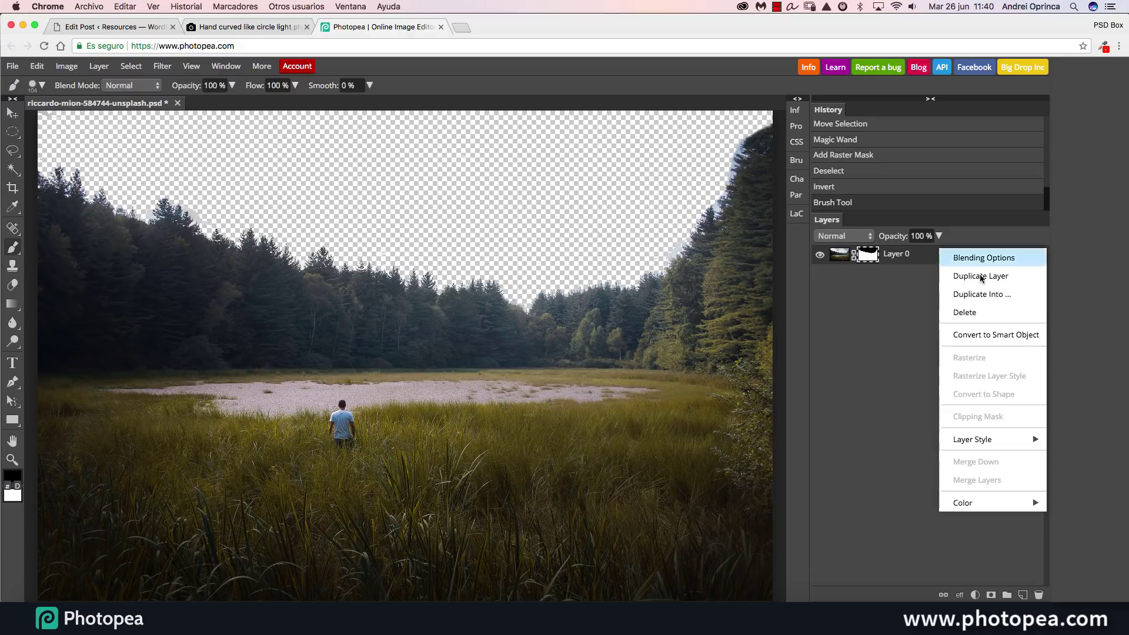
left_click(1019, 336)
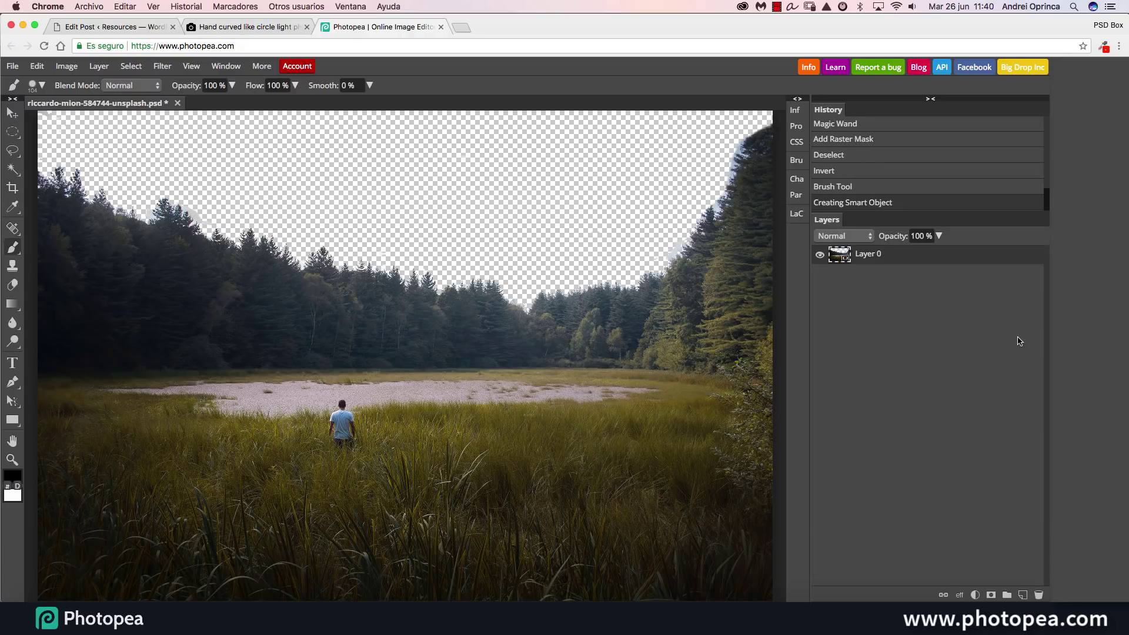
double_click(835, 261)
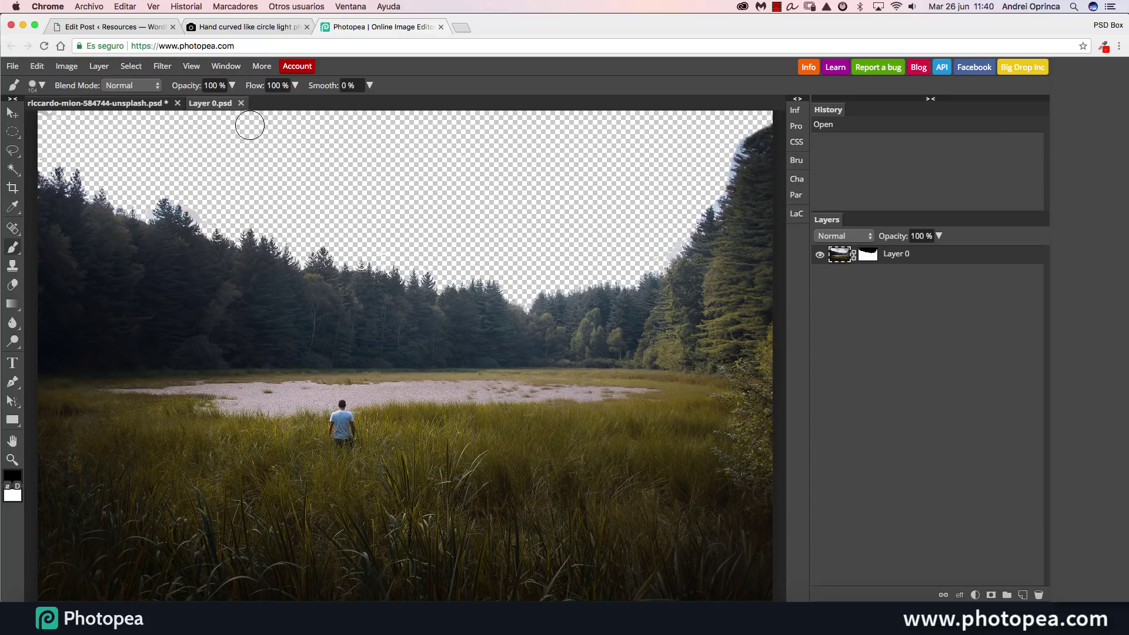
left_click(241, 103)
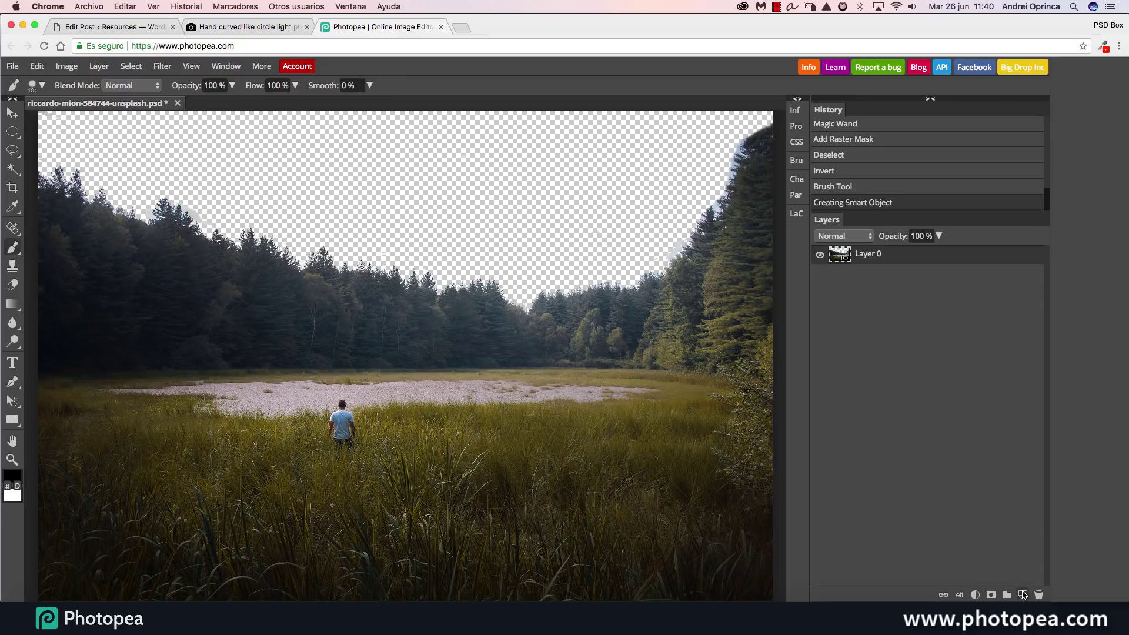
Create a new layer beneath Layer 0 and place the riccardo-mion-671875-unsplash cloud photo above it from Finder
left_click(1023, 595)
left_click_drag(911, 268, 913, 288)
left_click(37, 611)
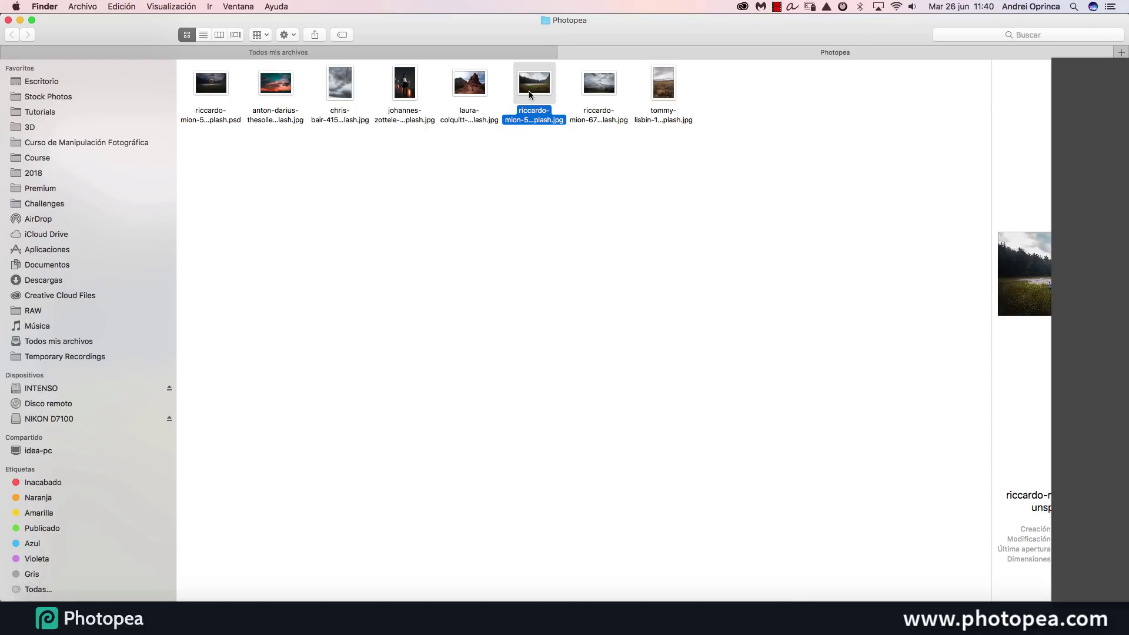
key("super+Tab")
left_click_drag(592, 96, 429, 302)
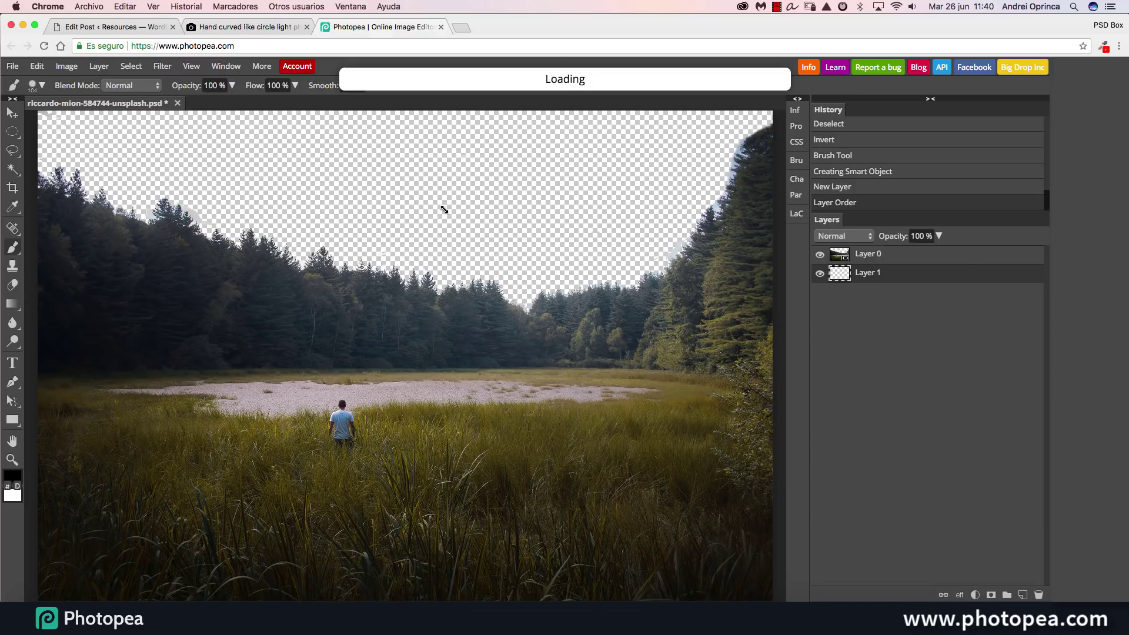
Scale the placed cloud photo proportionally to about 44% so it just covers the canvas, and apply the transform
scroll(442, 204, "down", 10)
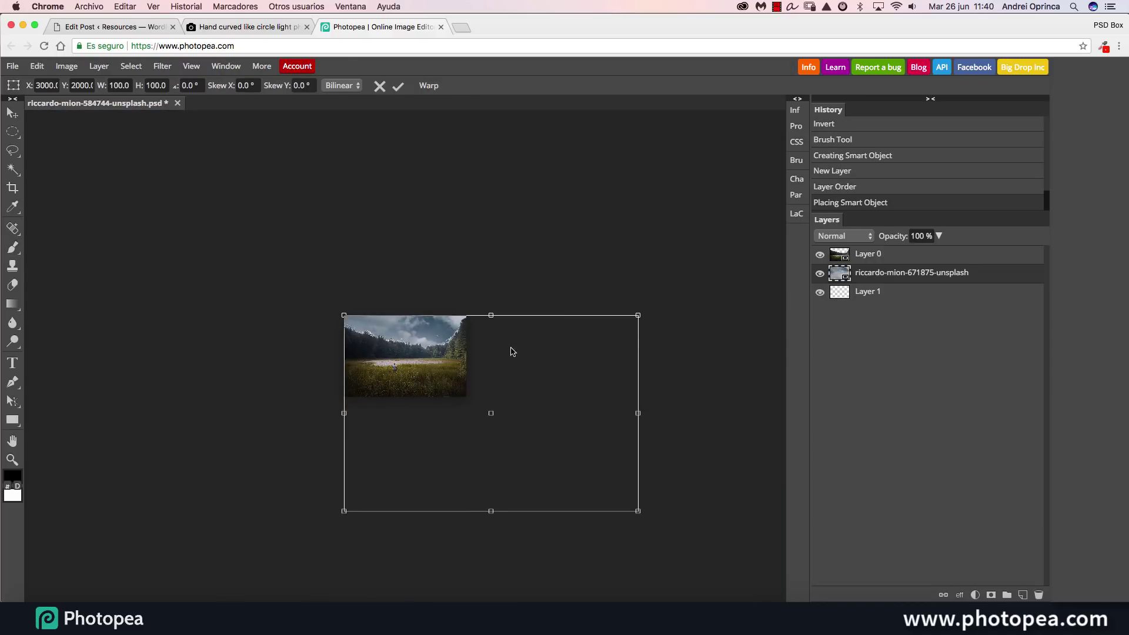
left_click_drag(637, 511, 474, 402)
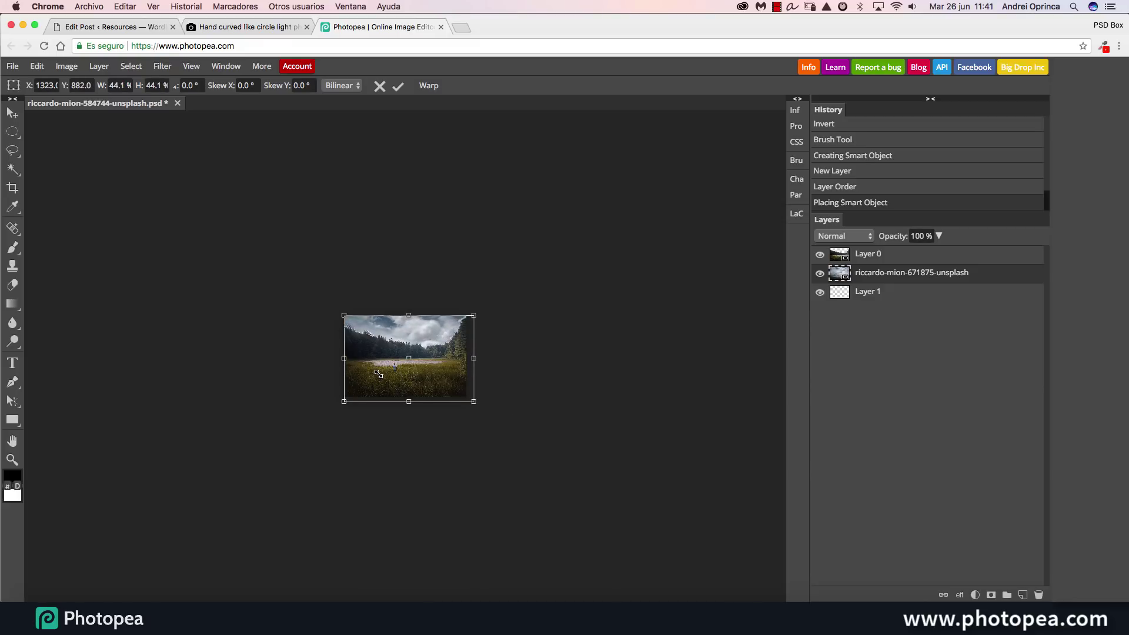
key("Return")
key("ctrl+plus")
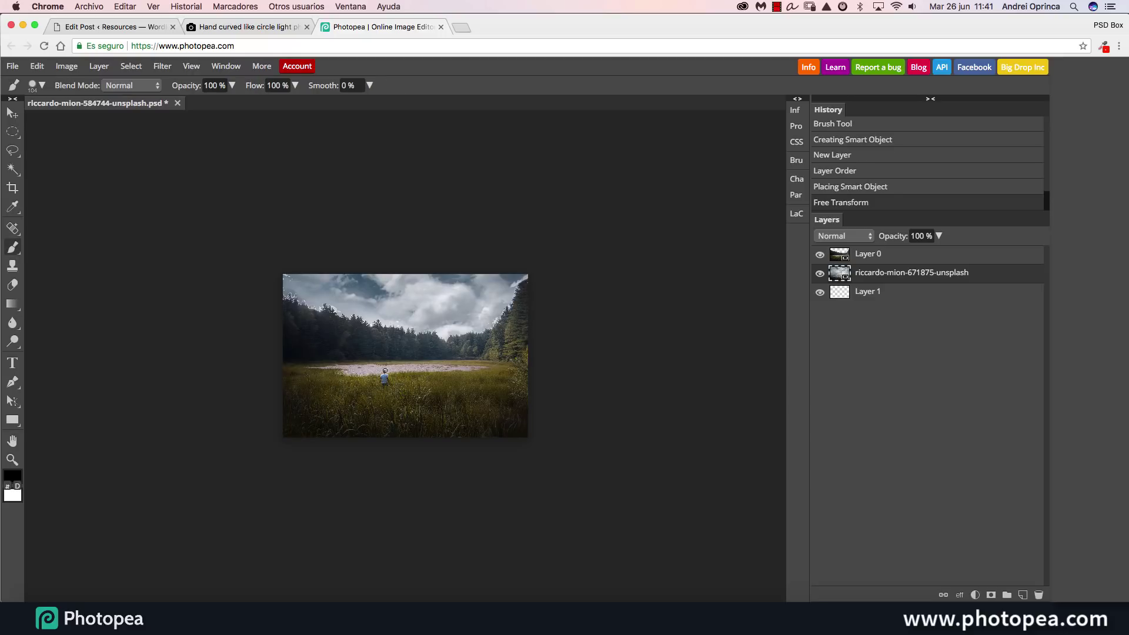
key("ctrl+plus")
key("ctrl+plus")
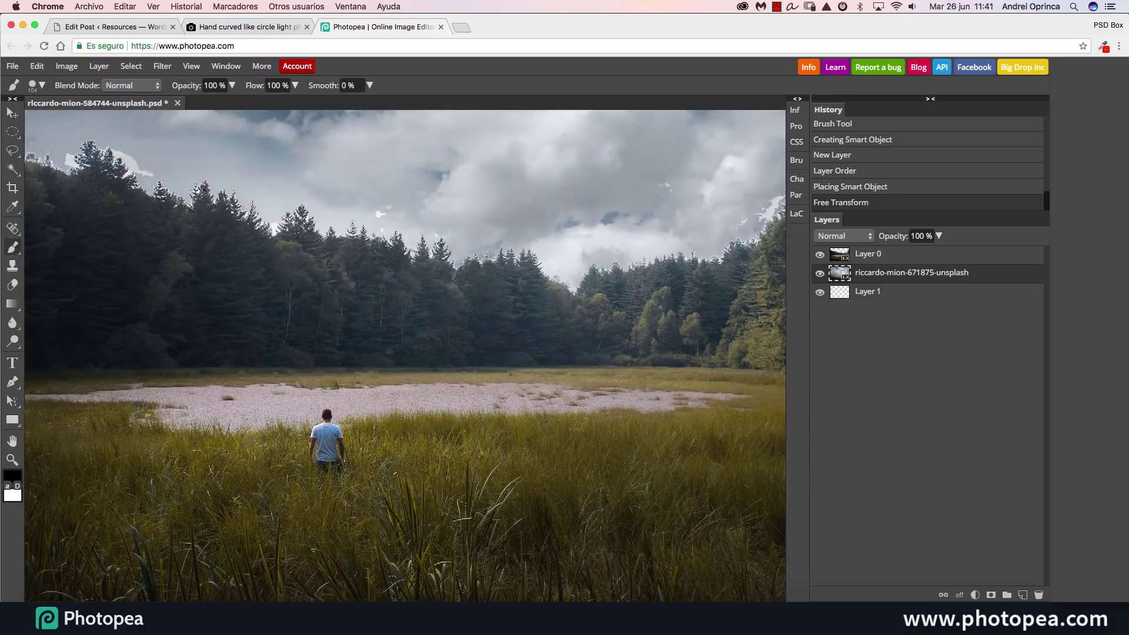
Open Layer 0's smart object contents and brush black over the sky area of its mask
left_click(887, 259)
left_click_drag(501, 211, 592, 323)
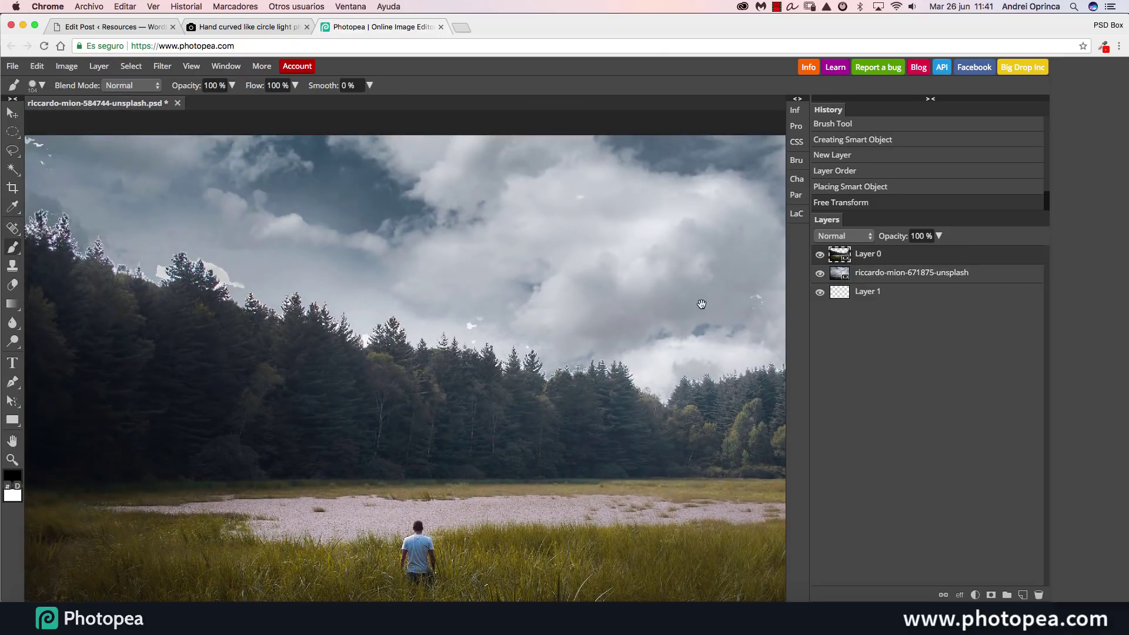
left_click_drag(702, 304, 614, 294)
left_click(665, 287)
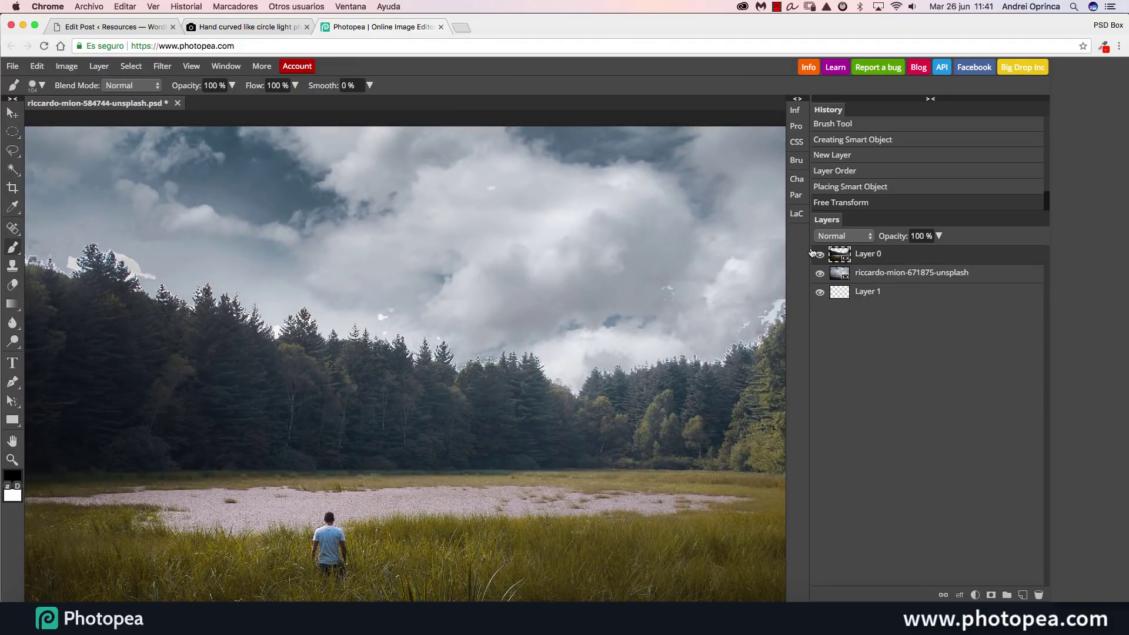
double_click(839, 255)
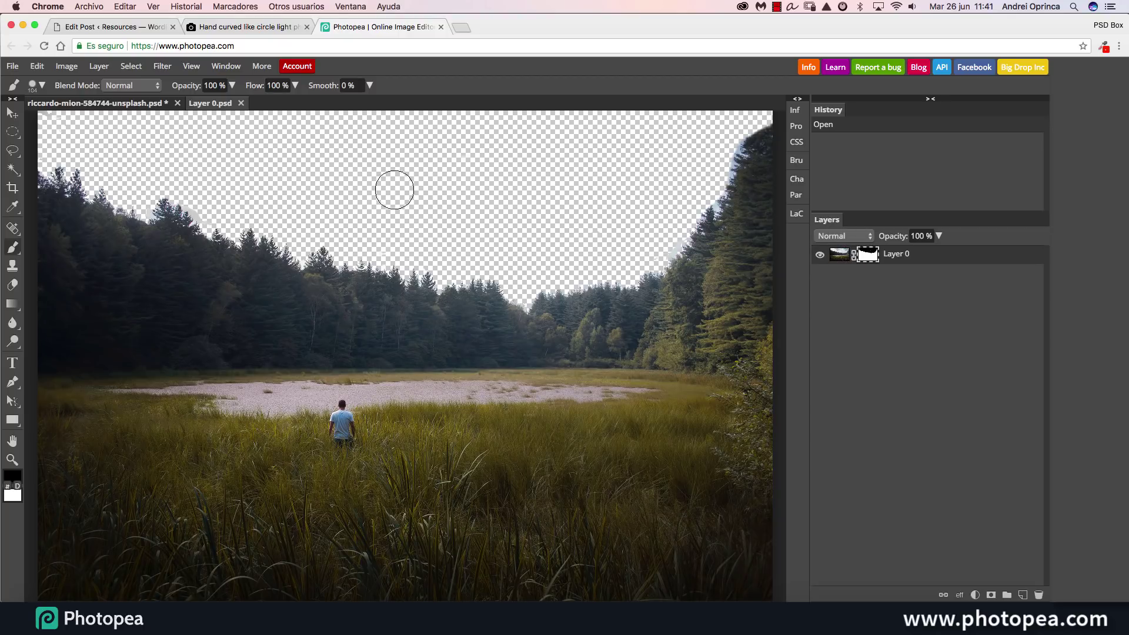
left_click(635, 234)
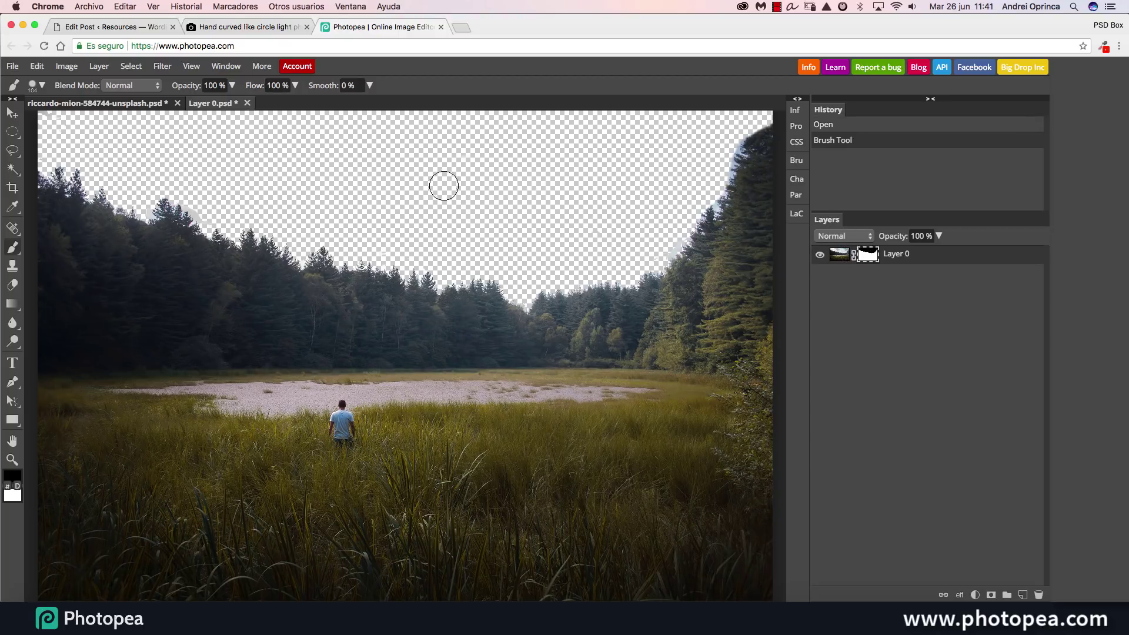
left_click(523, 176)
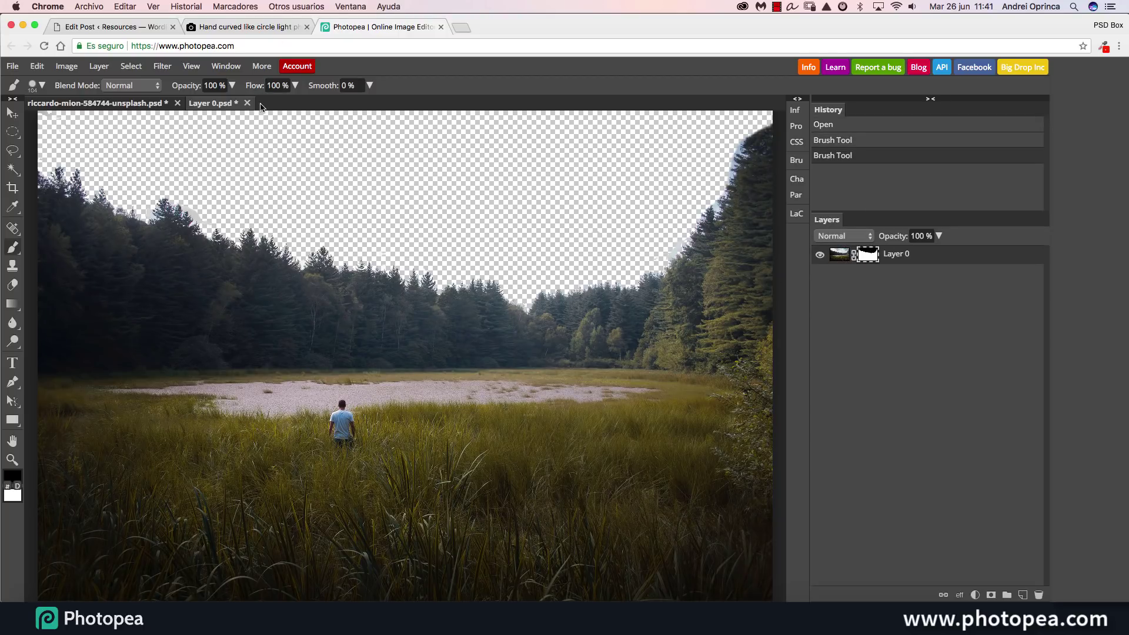
Save the edited Layer 0 smart object contents and close them to update the main document
key("super+s")
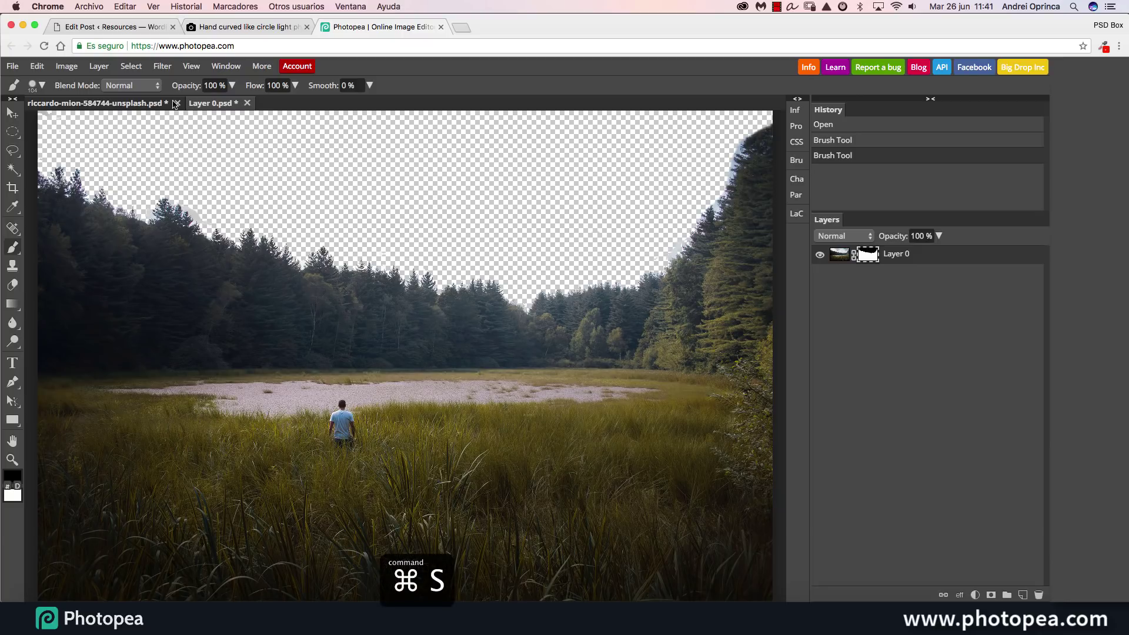
key("s")
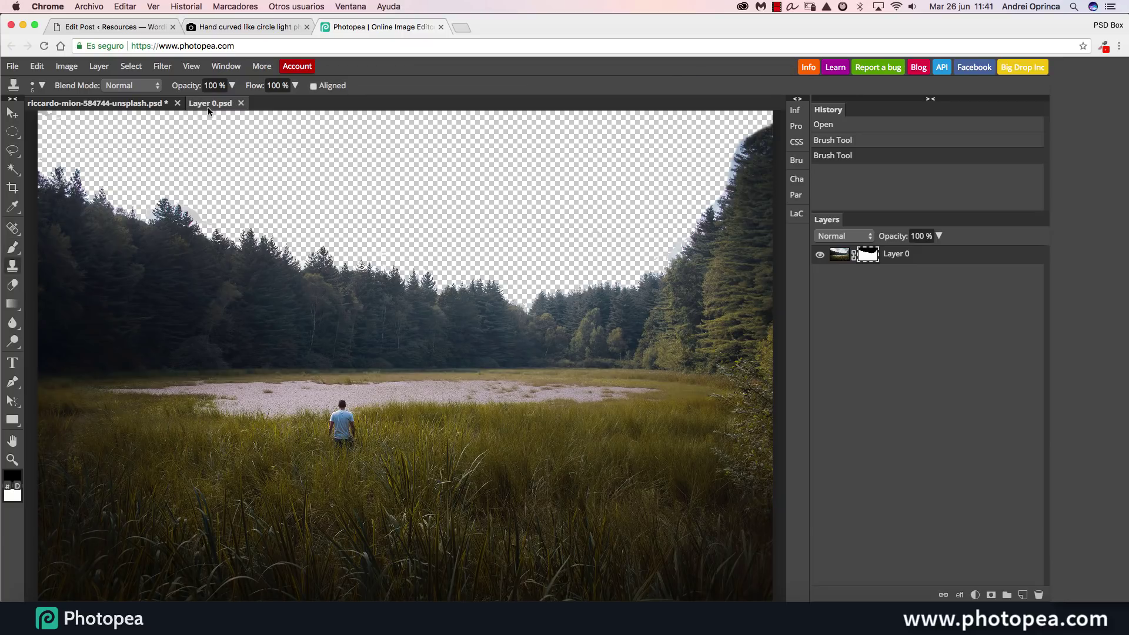
left_click(240, 103)
Add a raster mask to the Layer 0 smart object and make that mask active for editing
left_click(889, 273)
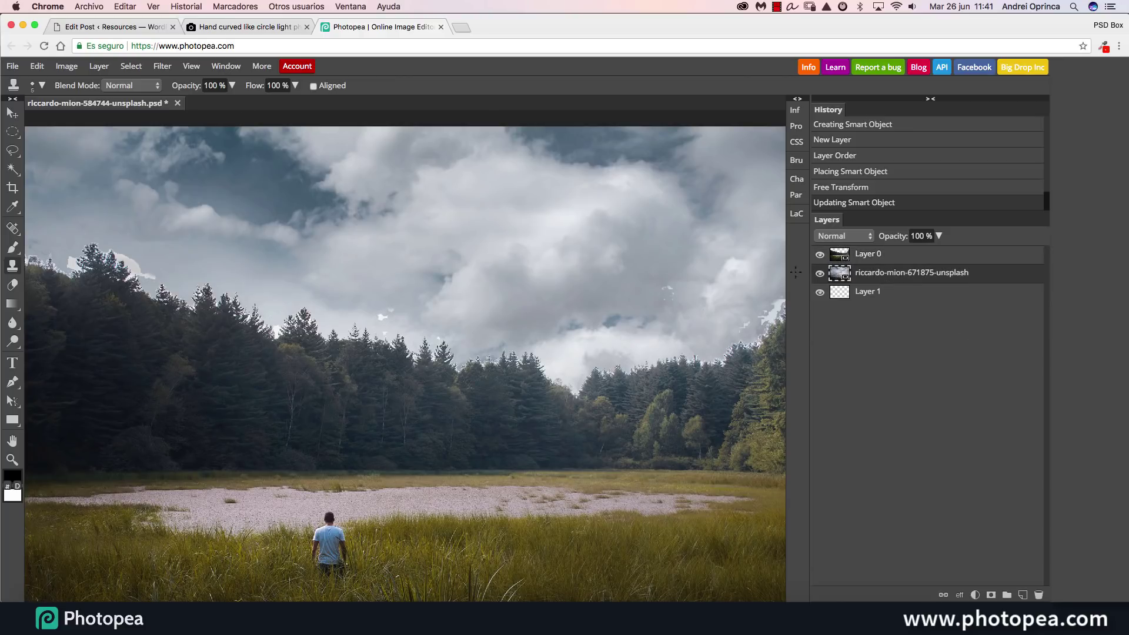
scroll(450, 274, "down", 3)
scroll(450, 274, "up", 4)
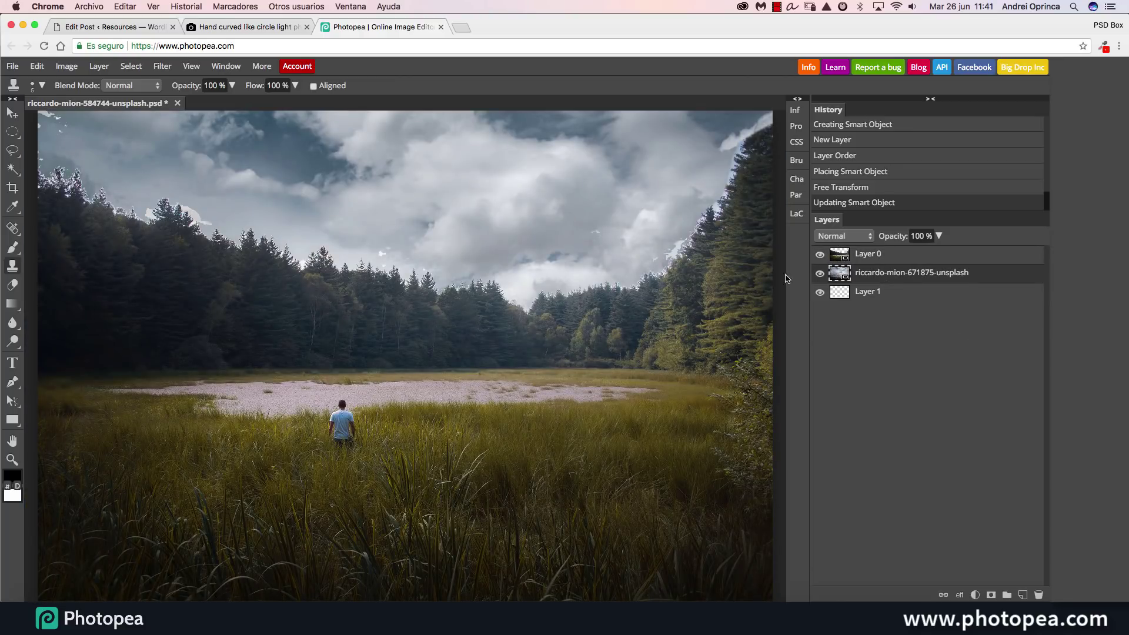
left_click(885, 260)
left_click(992, 596)
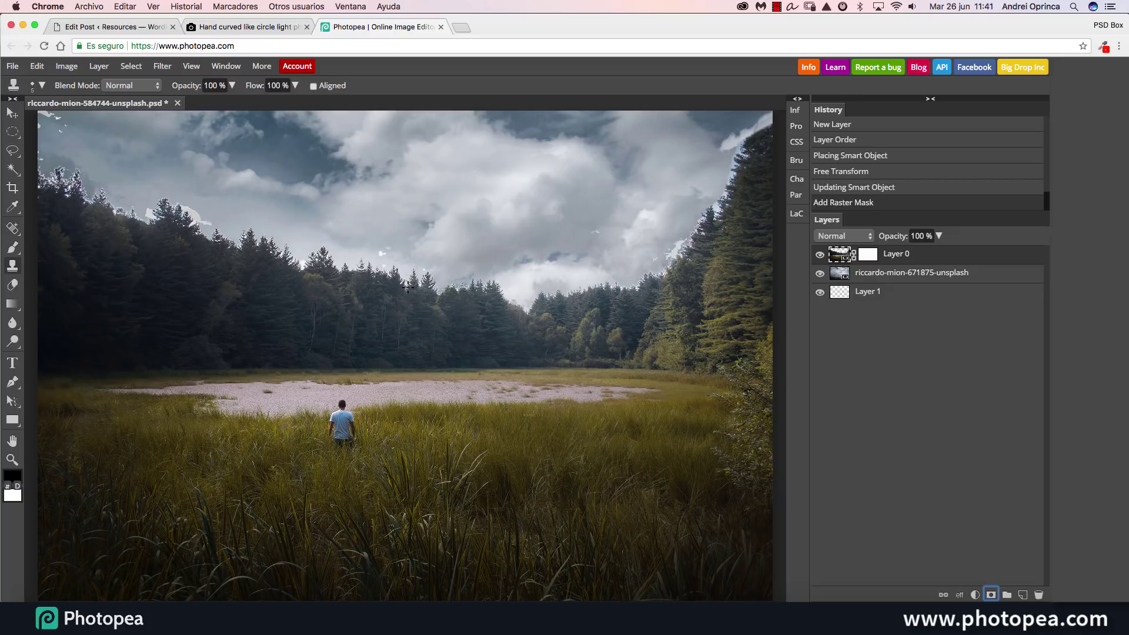
left_click(868, 254)
View the healing and quick selection tool variants, and delete Layer 3 above Layer 0
left_click(13, 229)
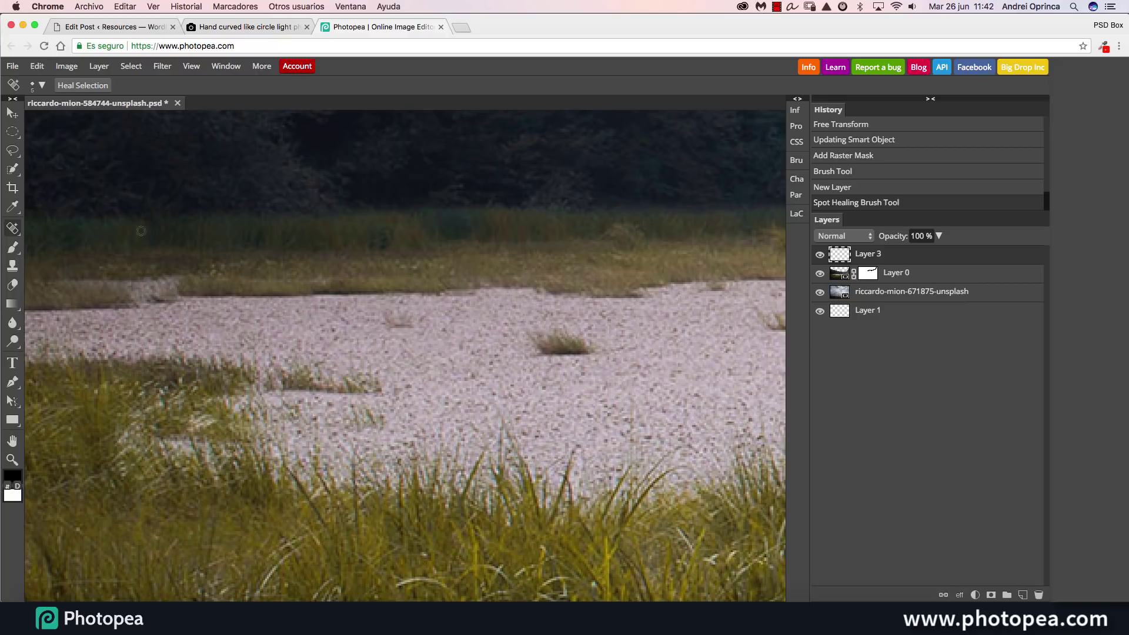
right_click(8, 227)
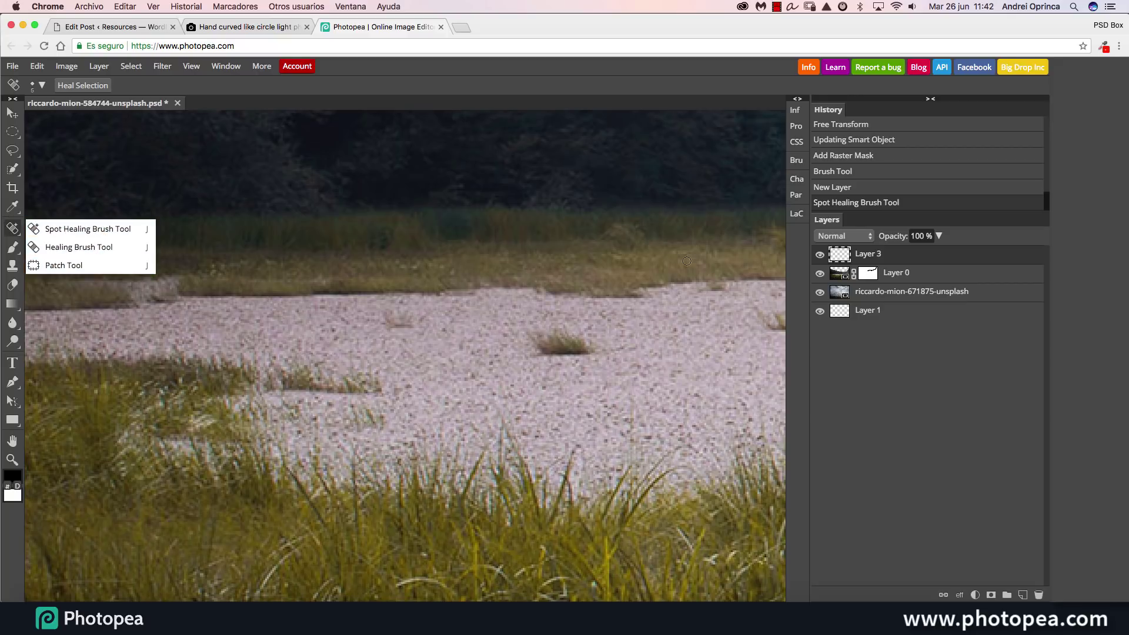
mouse_move(964, 259)
left_mouse_down()
mouse_move(970, 585)
mouse_move(1039, 596)
left_mouse_up()
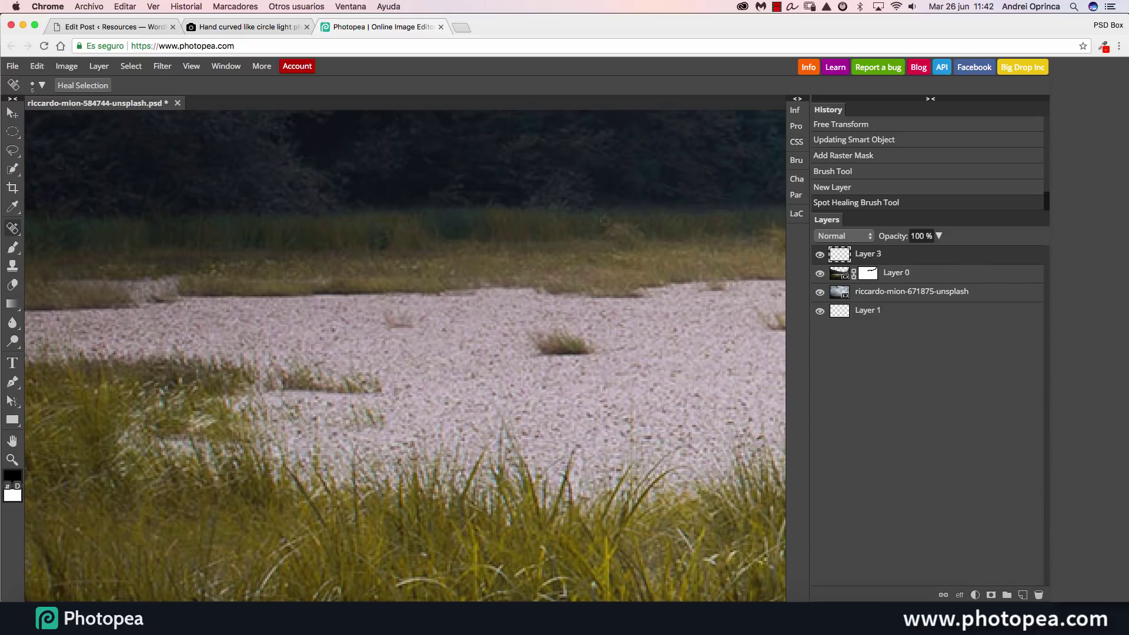
right_click(13, 169)
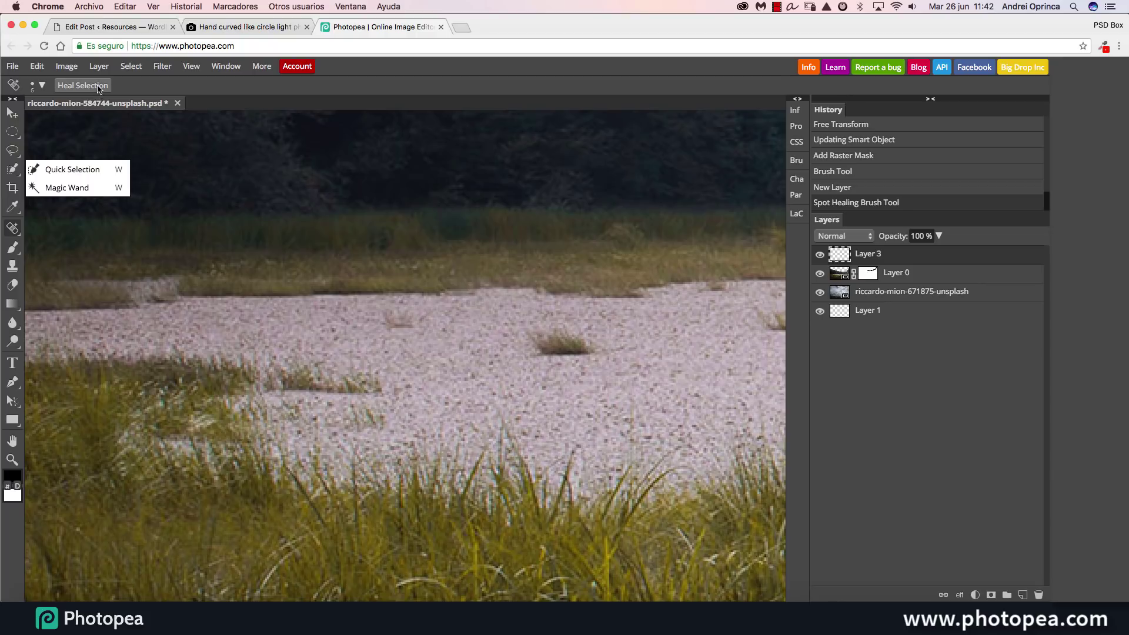
left_click(674, 165)
left_click_drag(867, 257, 1039, 595)
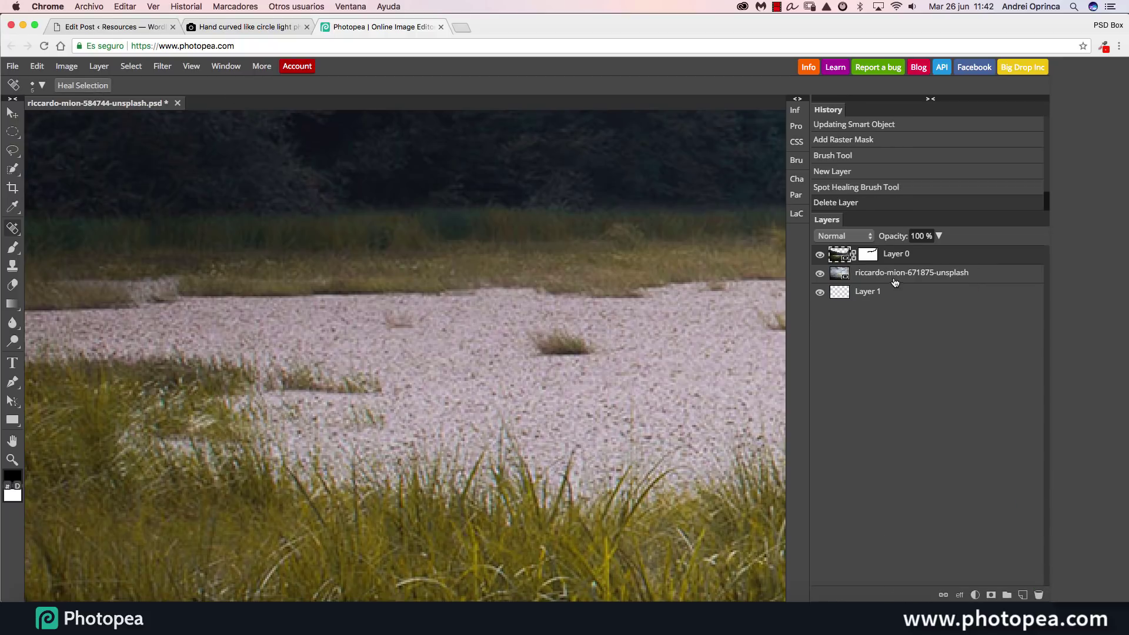
Rasterize Layer 0 and remove the isolated grass tuft in the pond with the Spot Healing Brush Tool
right_click(946, 255)
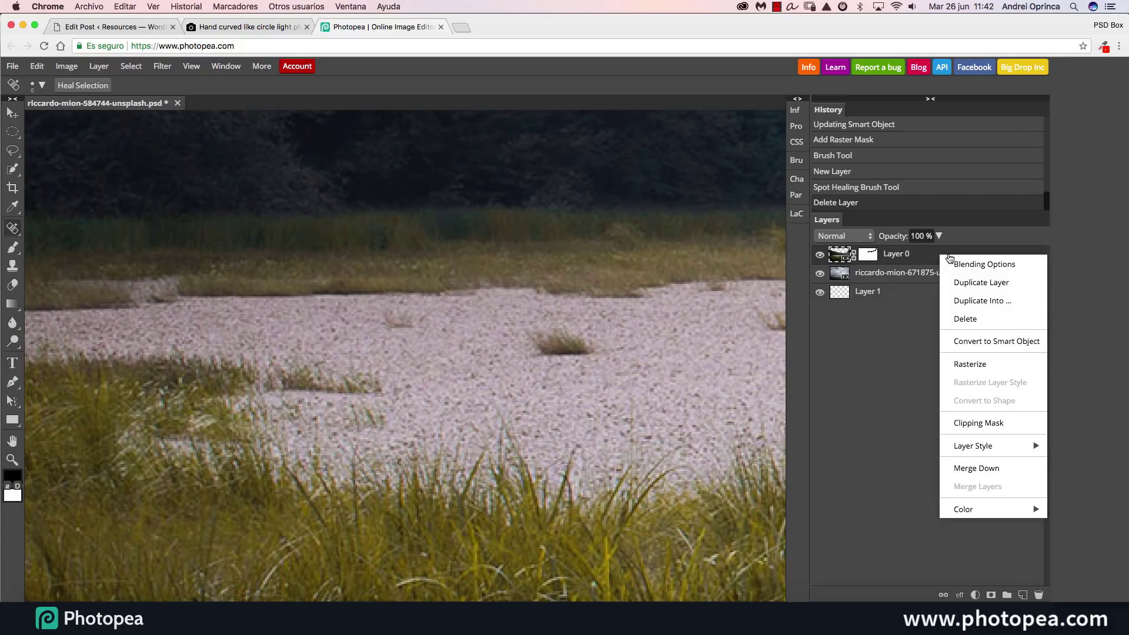
left_click(994, 365)
right_click(13, 228)
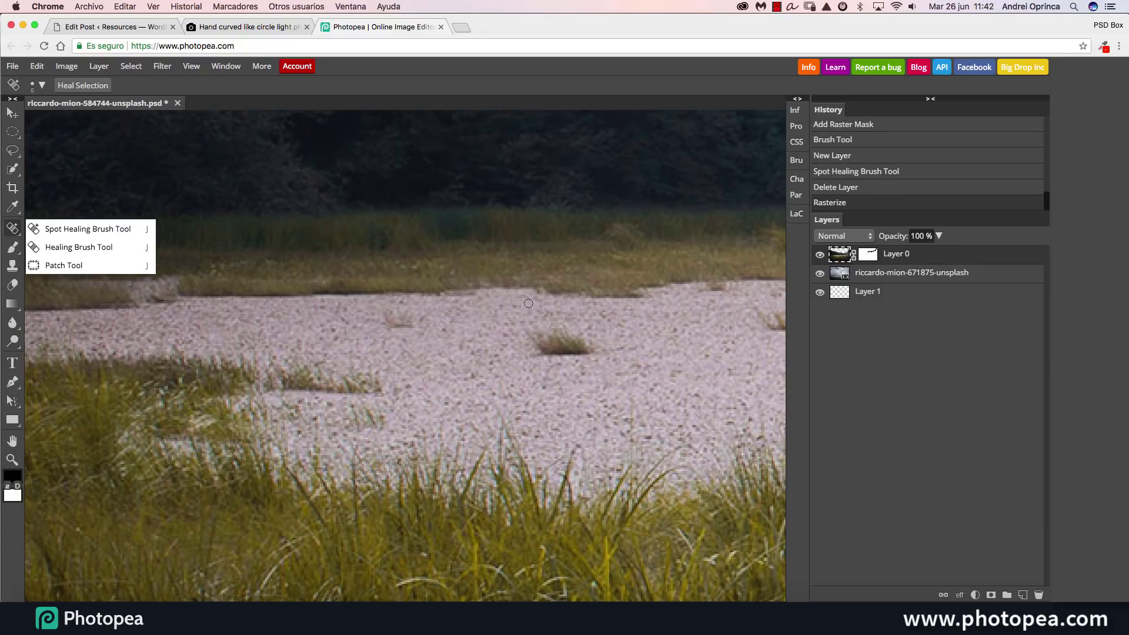
left_click(64, 228)
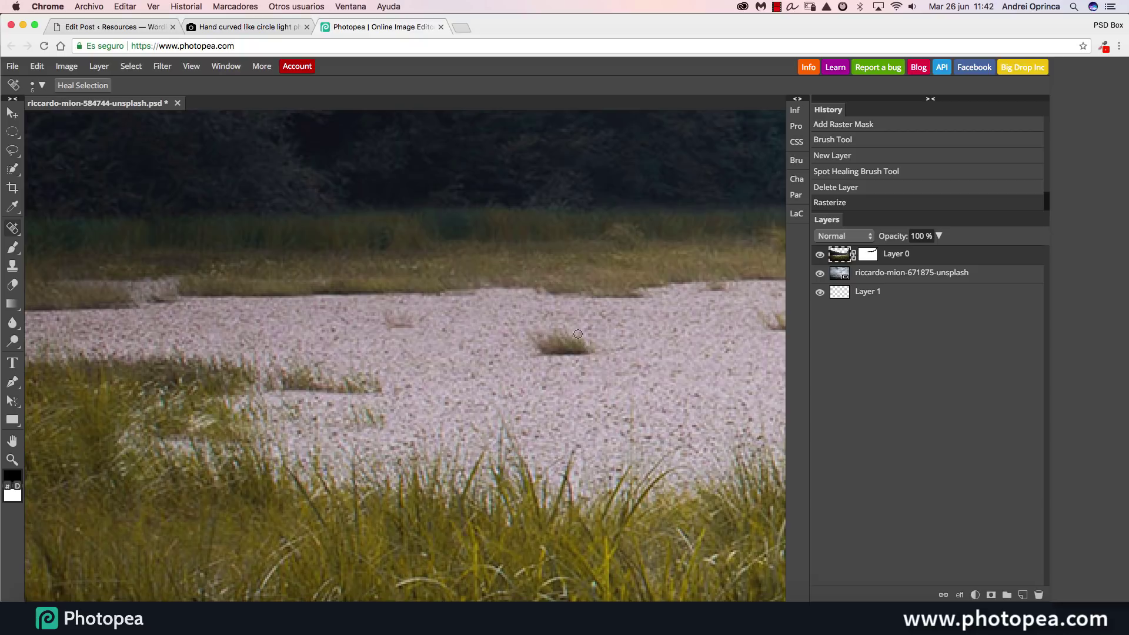
mouse_move(588, 352)
left_mouse_down()
mouse_move(562, 337)
mouse_move(543, 336)
mouse_move(546, 348)
mouse_move(583, 350)
mouse_move(575, 331)
mouse_move(536, 334)
mouse_move(539, 346)
mouse_move(589, 348)
mouse_move(529, 348)
mouse_move(604, 350)
mouse_move(569, 355)
mouse_move(578, 334)
mouse_move(537, 333)
mouse_move(534, 350)
mouse_move(609, 356)
left_mouse_up()
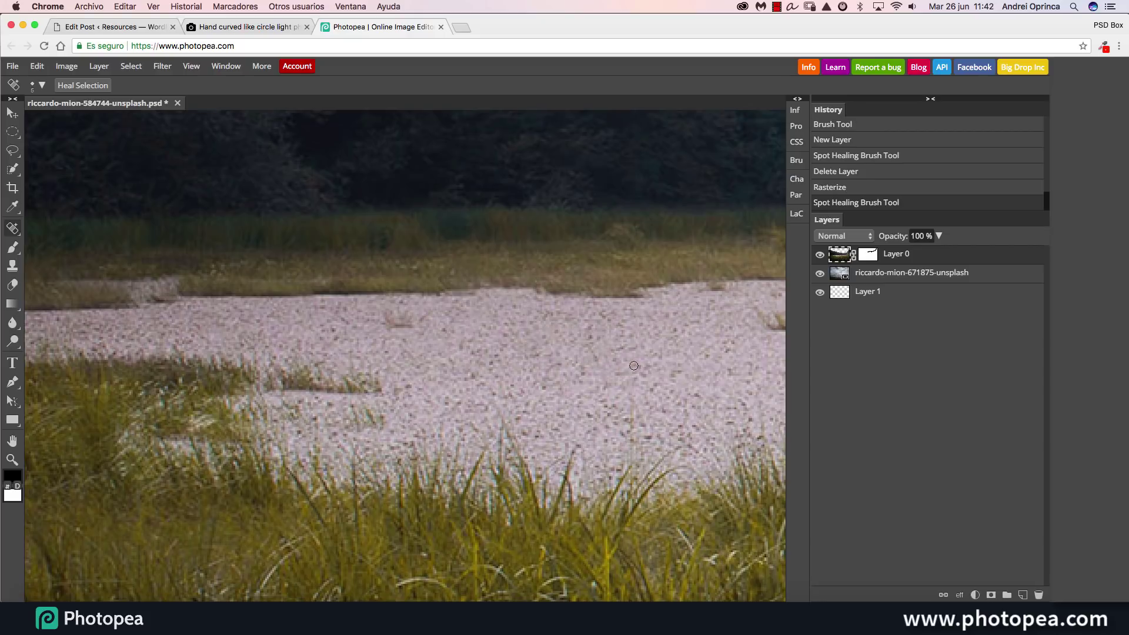
Switch to the Clone Stamp tool and examine the pond, the tree line and the whole composite
scroll(396, 390, "up", 2)
scroll(396, 391, "right", 3)
right_click(16, 235)
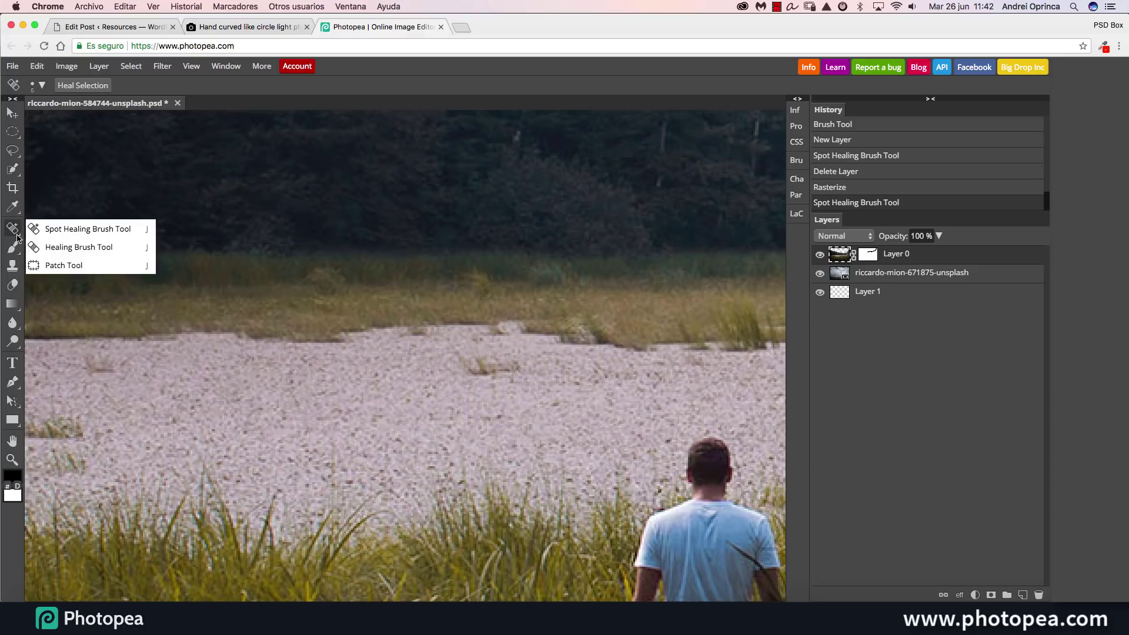
left_click(13, 265)
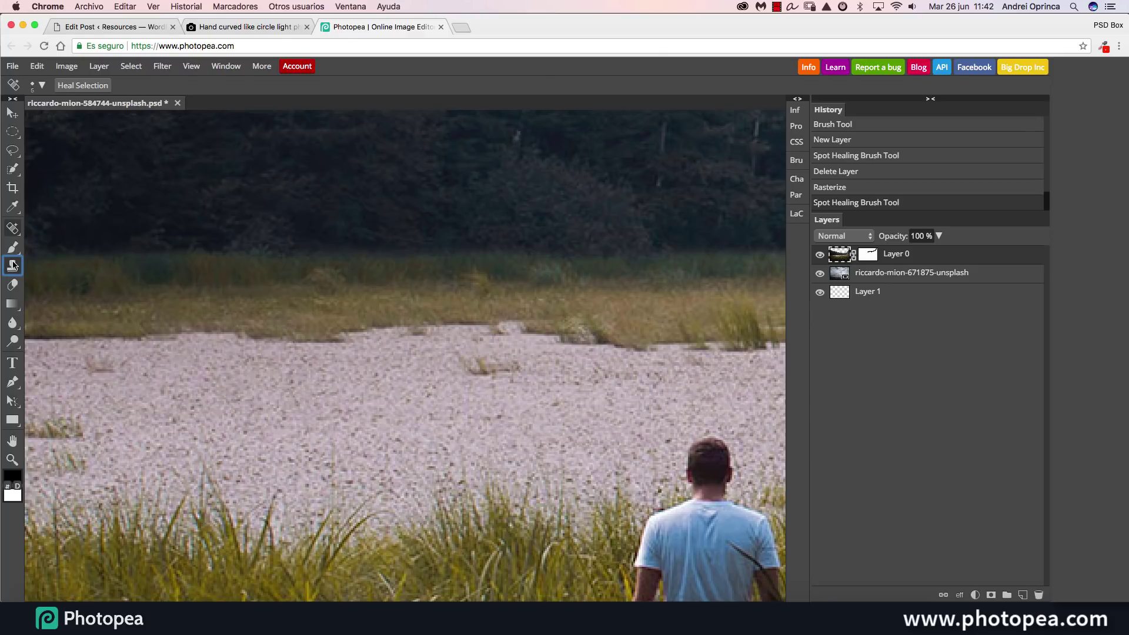
scroll(505, 392, "up", 5)
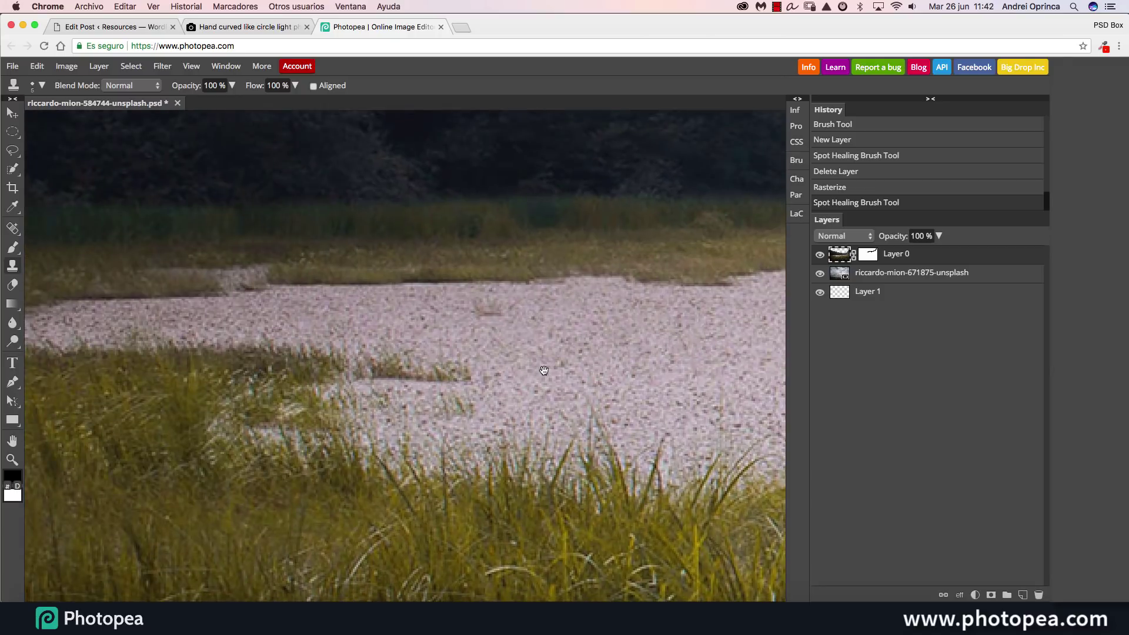
mouse_move(544, 371)
left_mouse_down()
mouse_move(327, 449)
mouse_move(363, 567)
mouse_move(505, 397)
mouse_move(274, 276)
mouse_move(386, 320)
mouse_move(464, 299)
left_mouse_up()
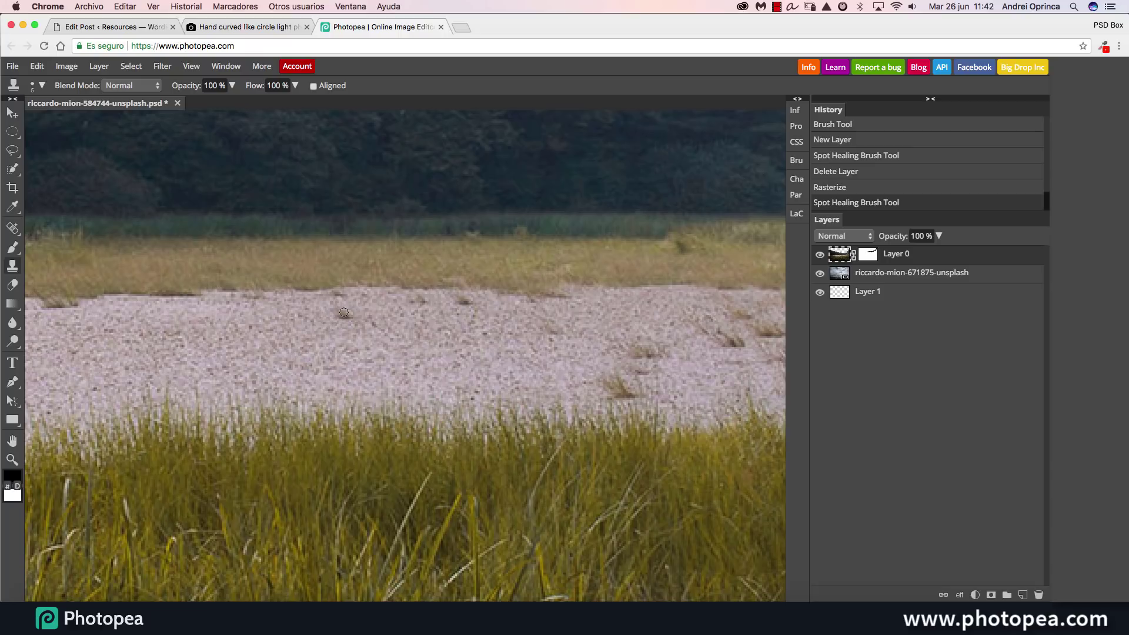
left_click_drag(351, 310, 260, 401)
scroll(580, 290, "up", 5)
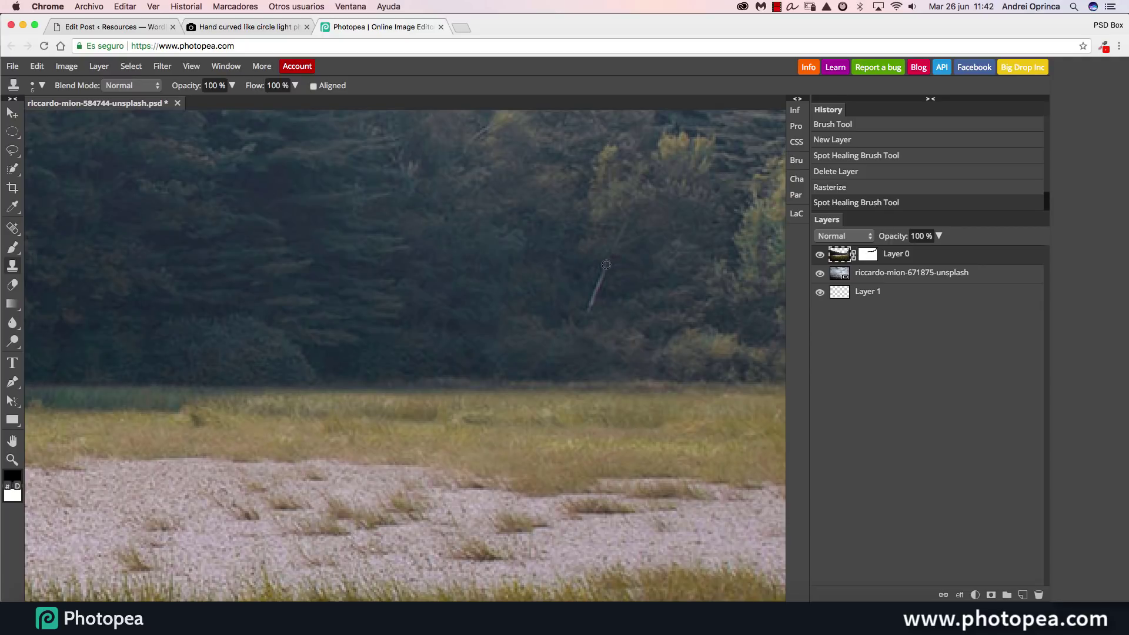
mouse_move(551, 256)
left_mouse_down()
mouse_move(537, 284)
mouse_move(554, 247)
left_mouse_up()
scroll(585, 282, "down", 3)
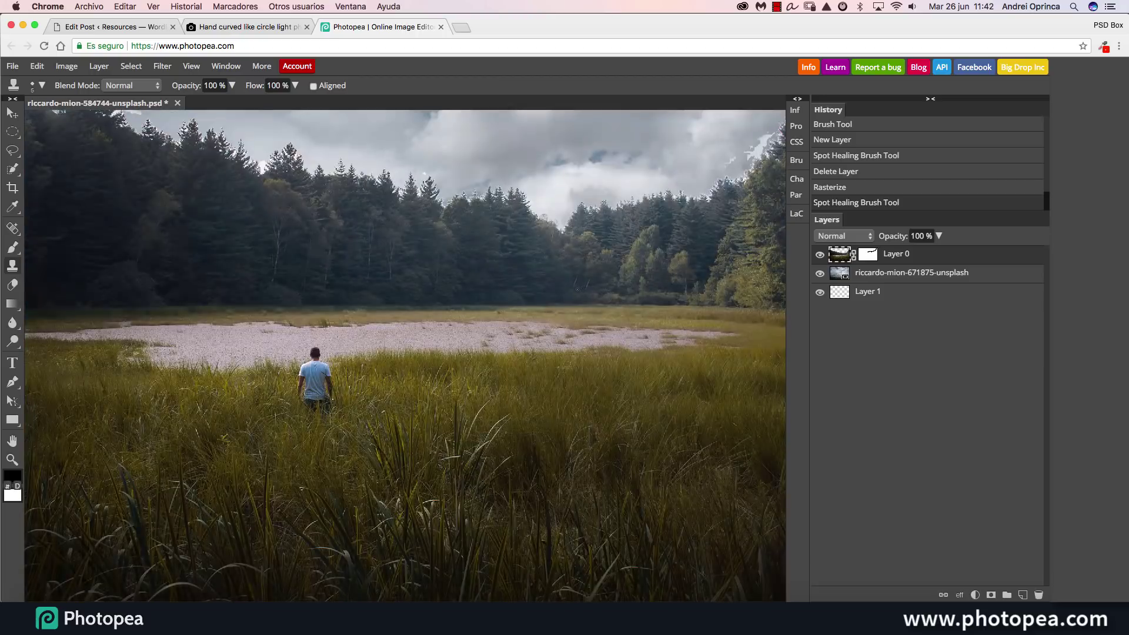
scroll(253, 293, "down", 2)
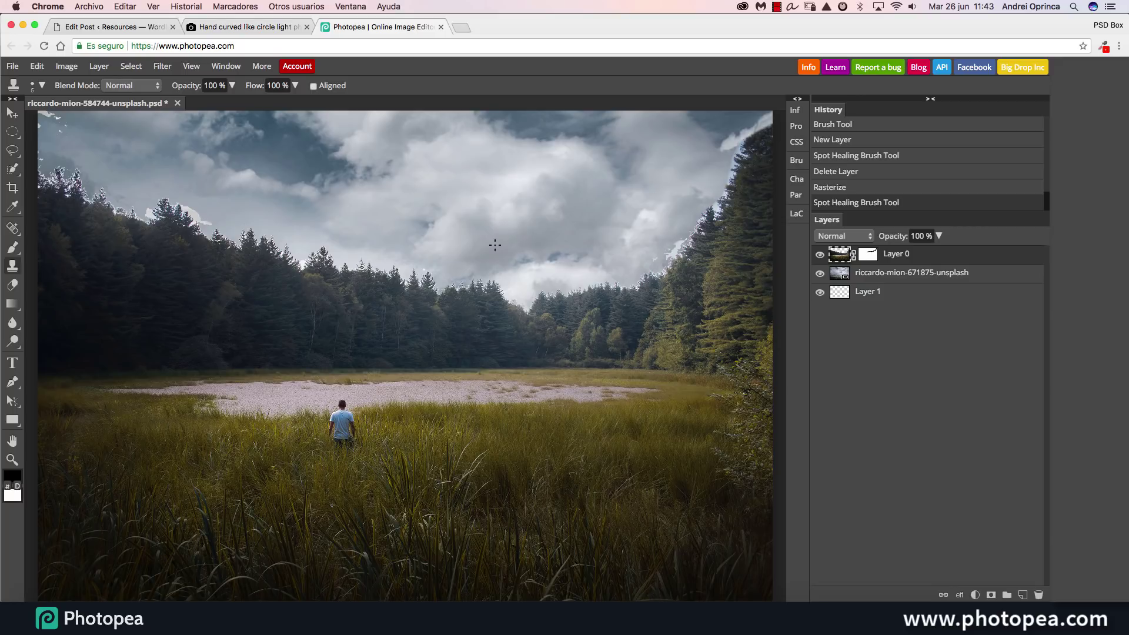
Add a black-to-white Gradient Map adjustment layer above Layer 0
key("super+minus")
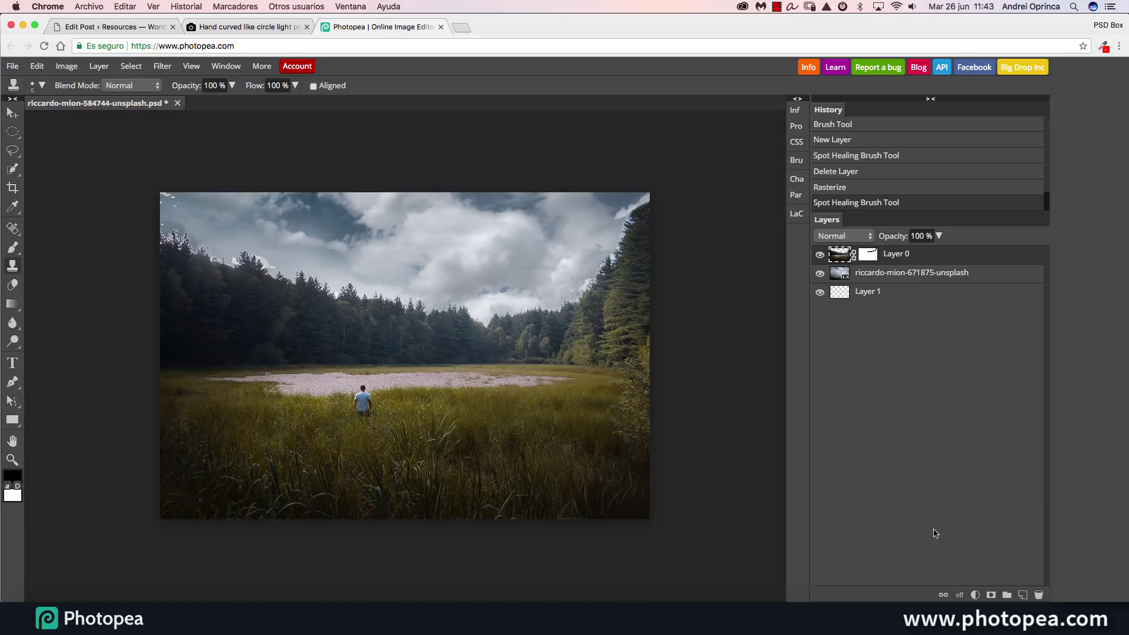
key("super+plus")
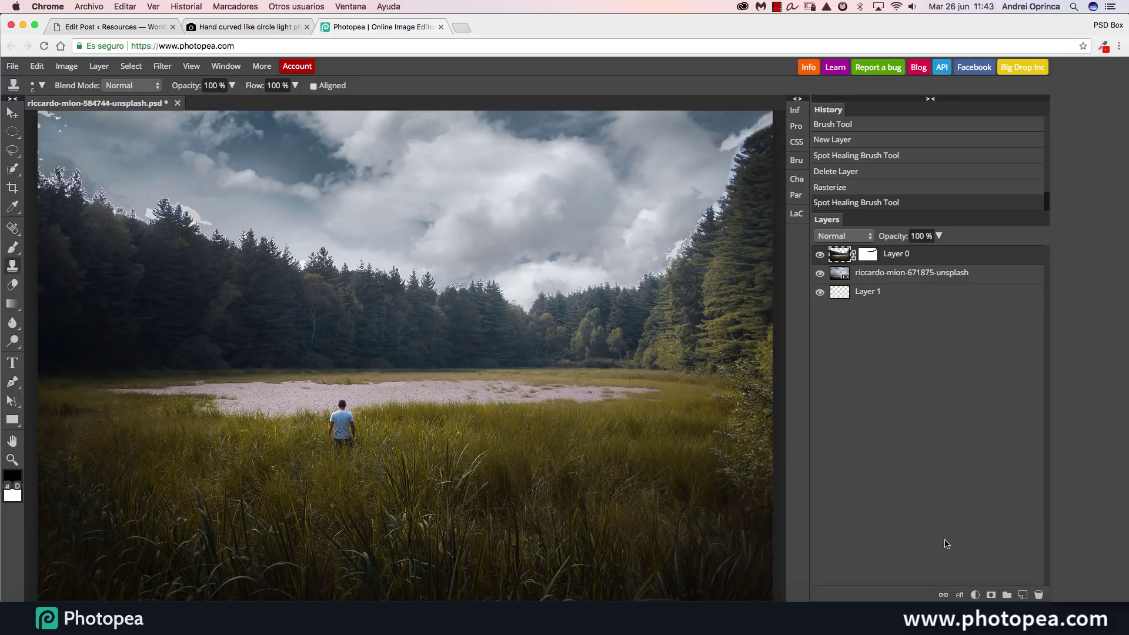
left_click(974, 595)
left_click(993, 556)
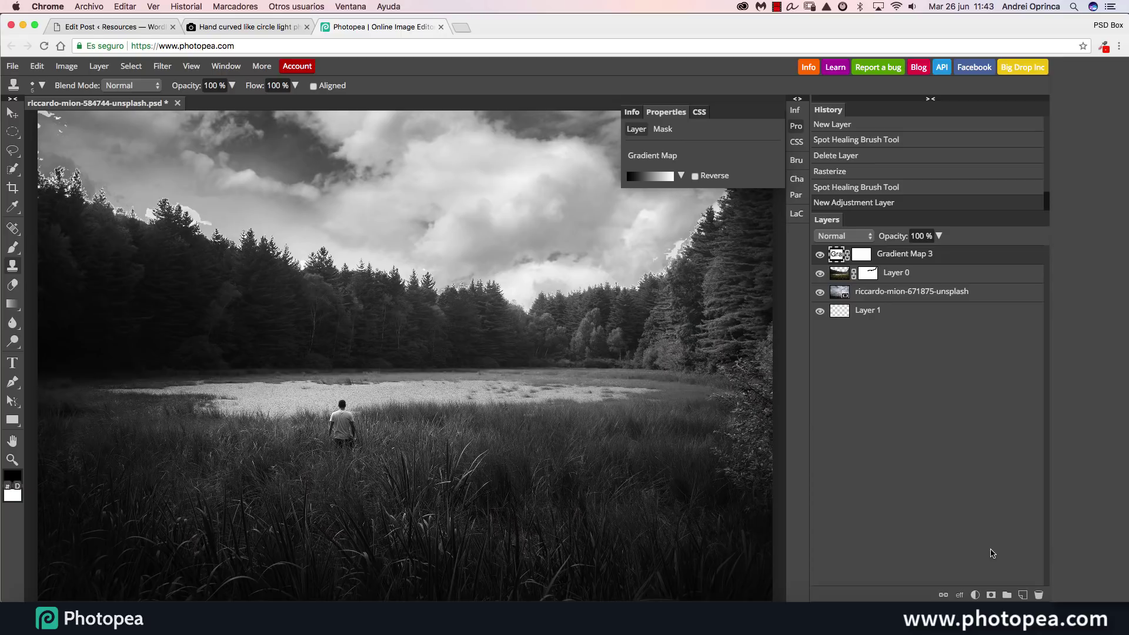
Open the Gradient Map's gradient for editing and try the Background color type on its black stop, returning it to Custom
left_click(650, 176)
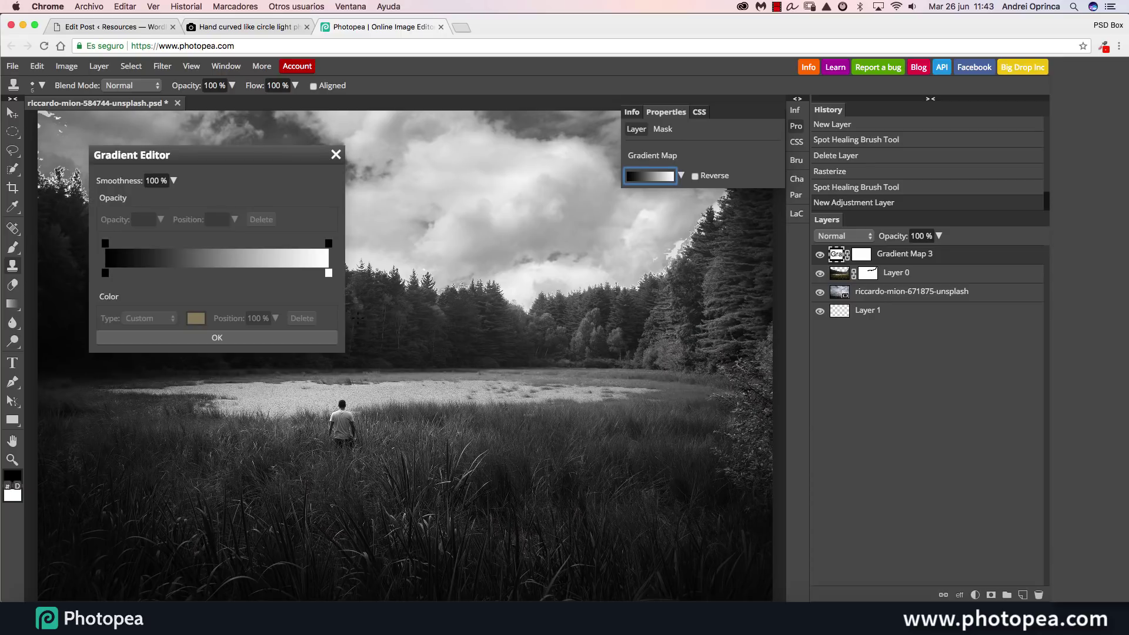
left_click(104, 273)
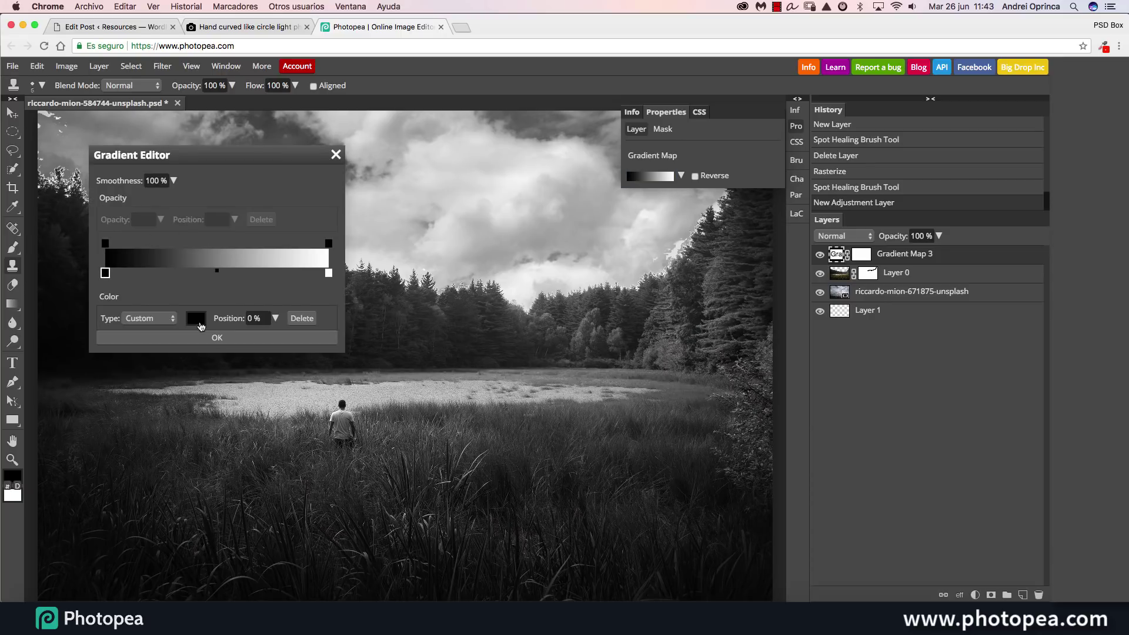
left_click(196, 320)
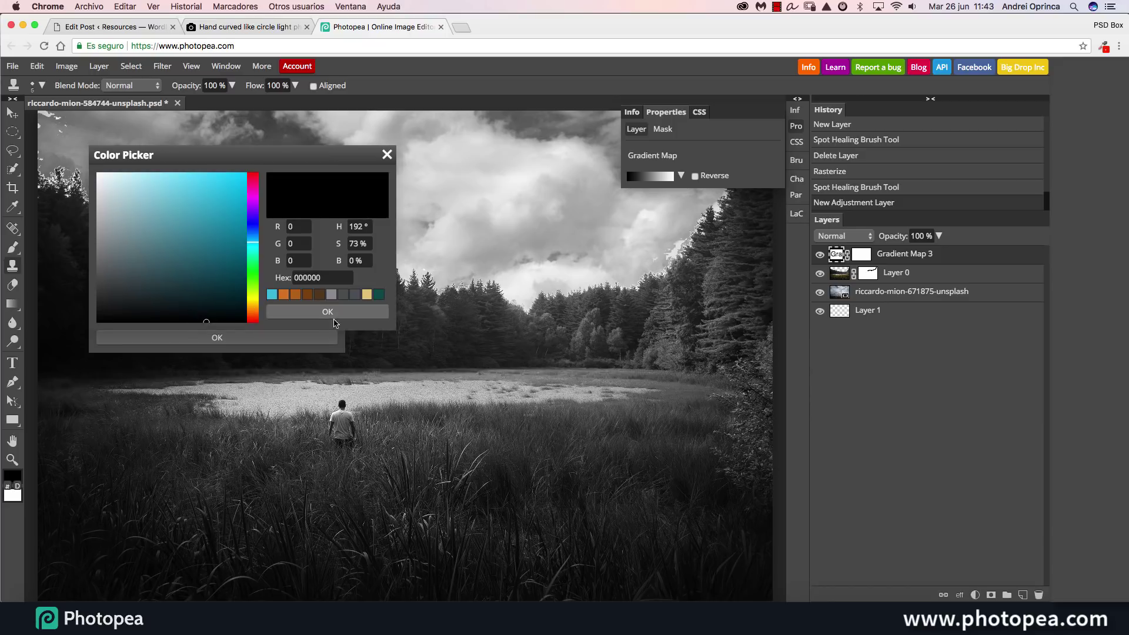
left_click(331, 312)
left_click(147, 318)
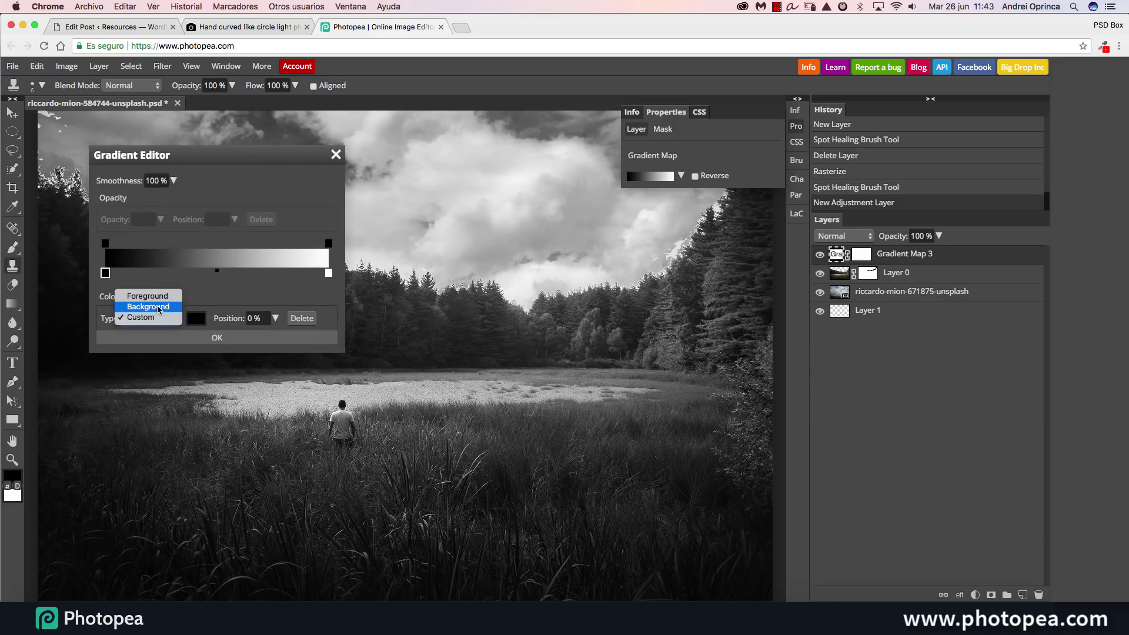
left_click(149, 307)
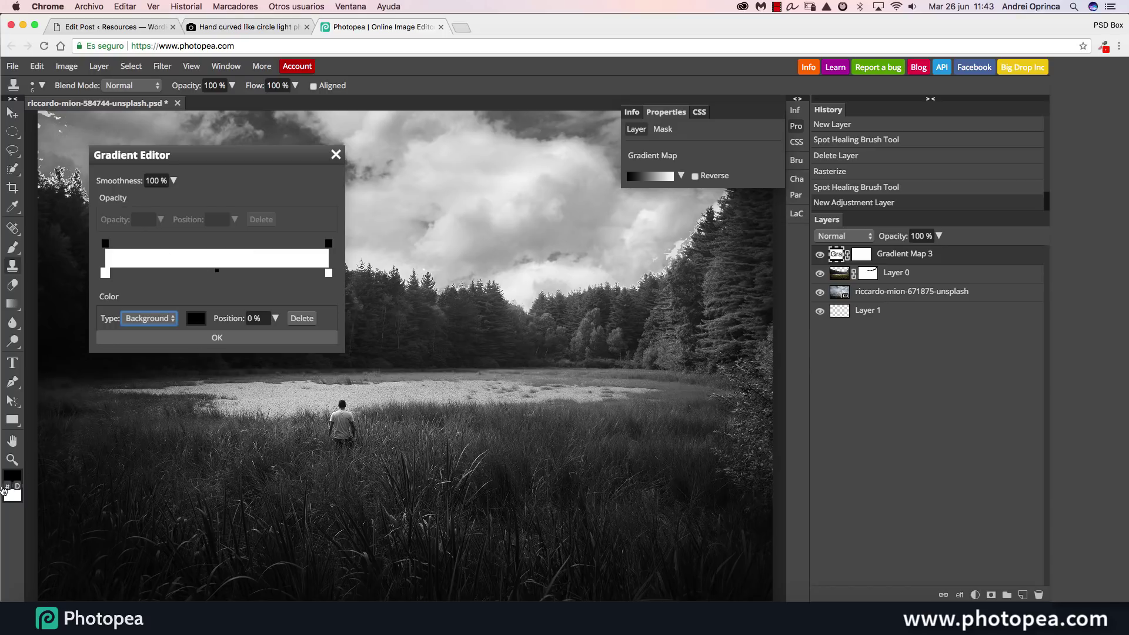
left_click(167, 321)
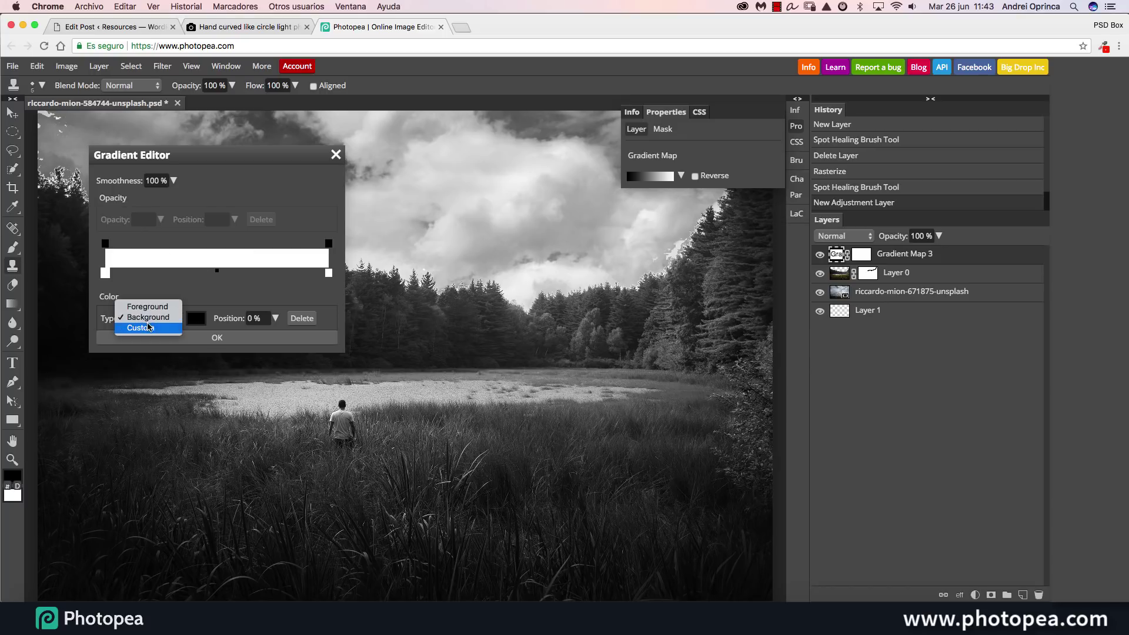
left_click(148, 325)
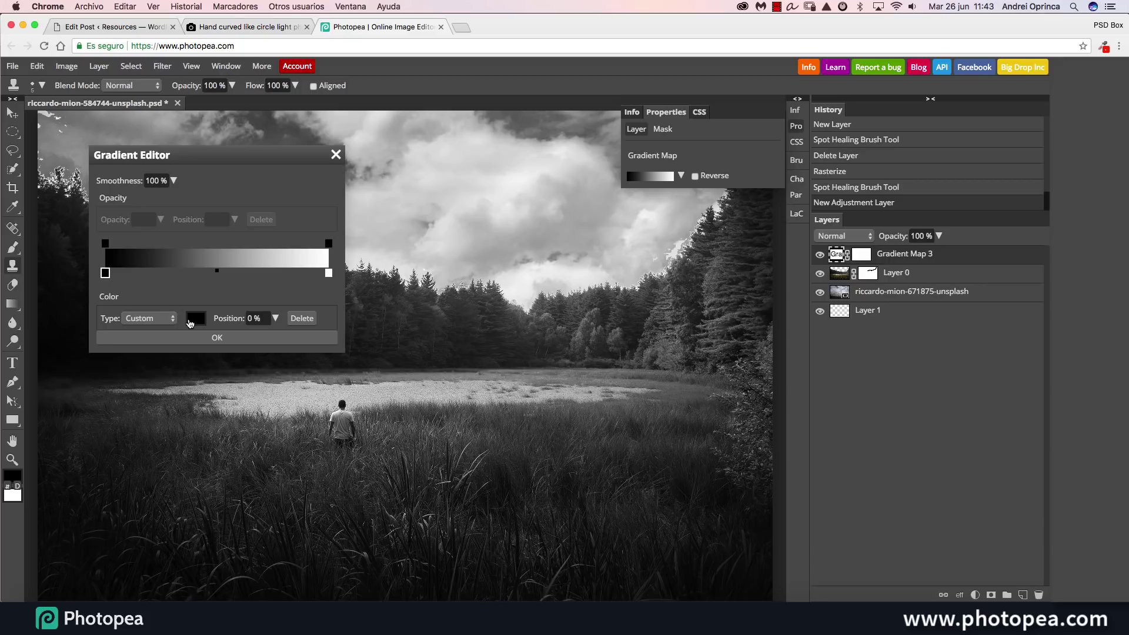
Set the gradient's dark color stop to blue 164671
left_click(196, 318)
left_click(248, 235)
left_click(217, 257)
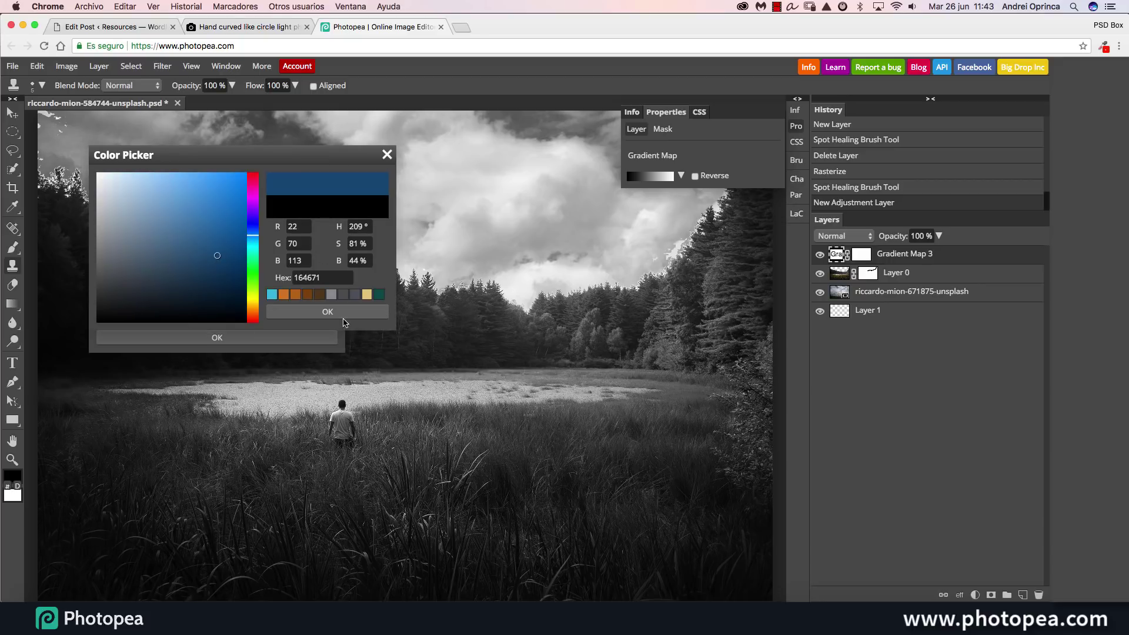
left_click(343, 313)
Set the gradient's white color stop to golden yellow ceaa5b and apply the edited gradient
left_click(328, 273)
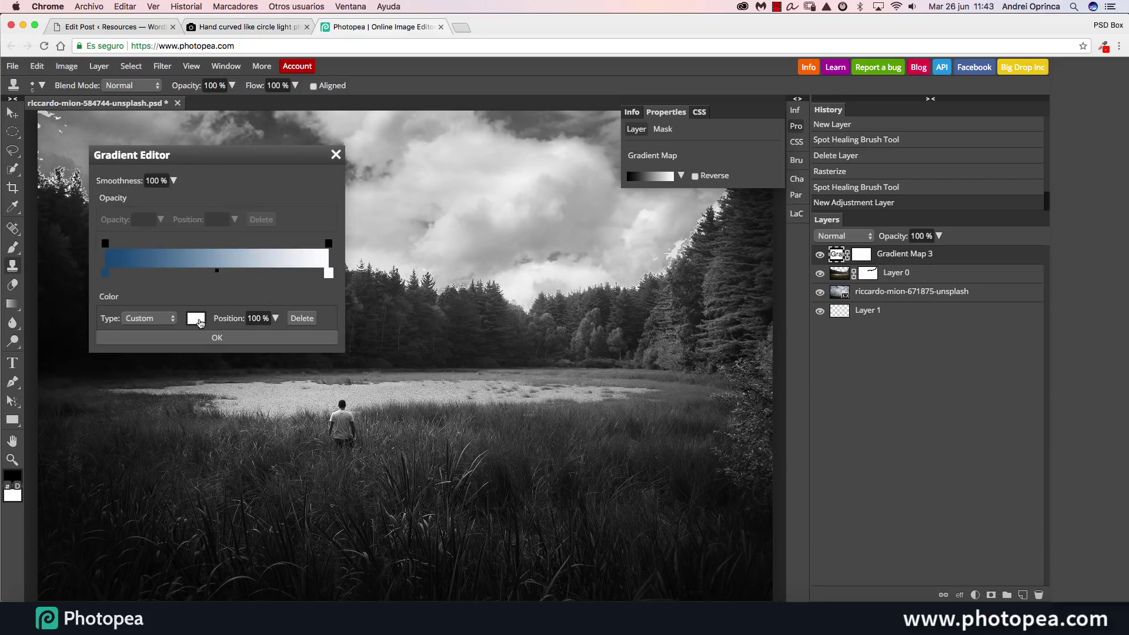
left_click(196, 319)
left_click(253, 305)
left_click(180, 204)
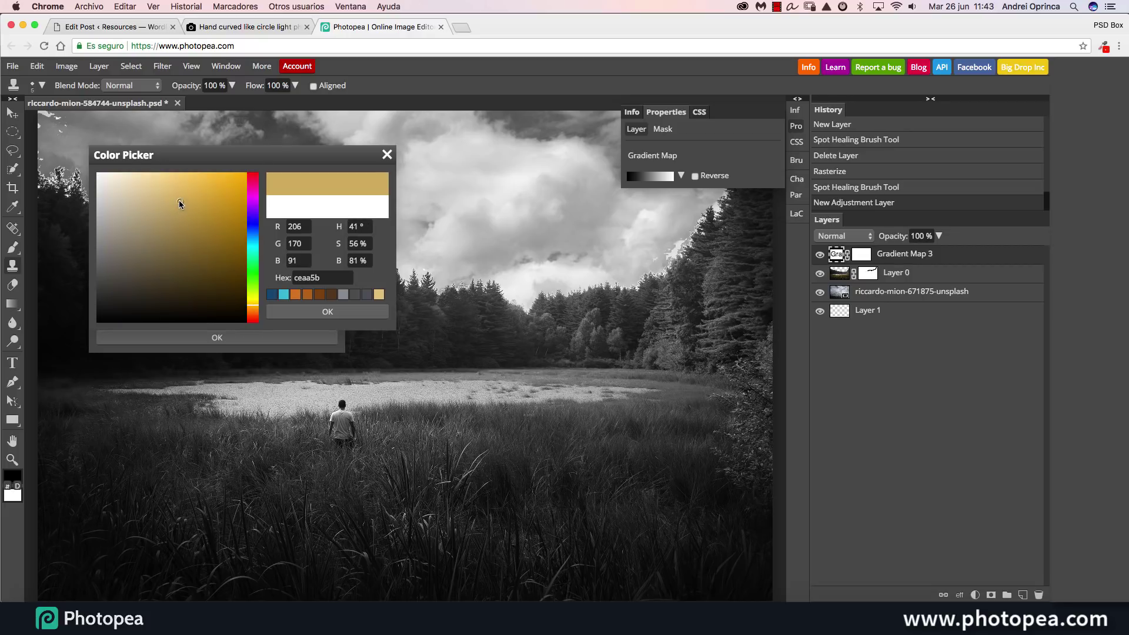
left_click(344, 313)
left_click(216, 337)
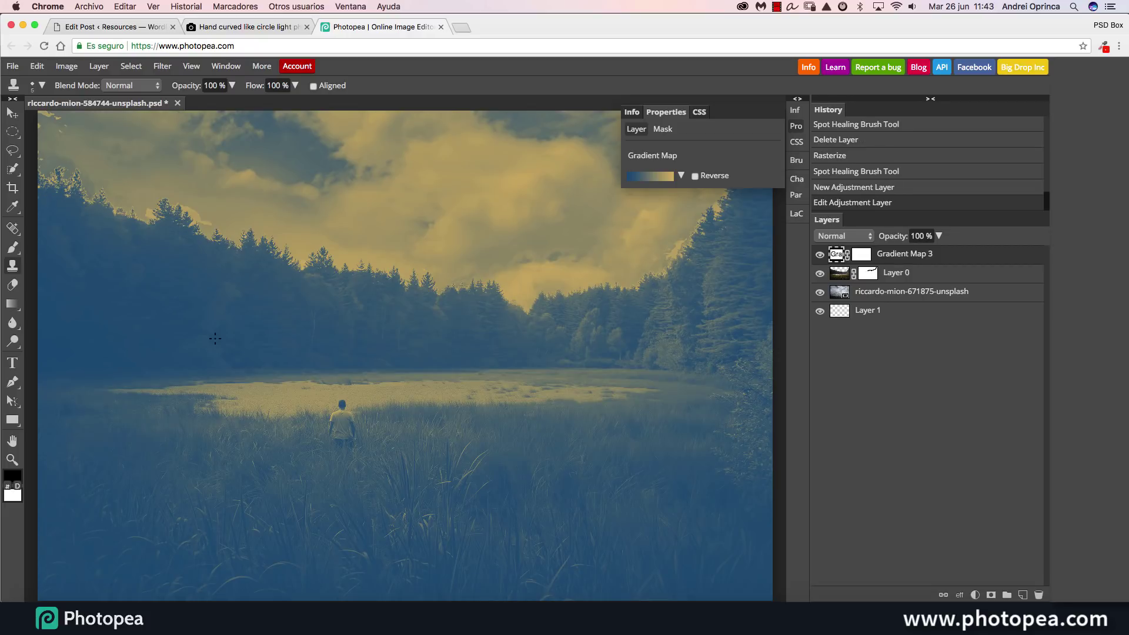
Try the Soft Light blend mode on the Gradient Map layer and toggle the layer's visibility to compare
left_click(860, 236)
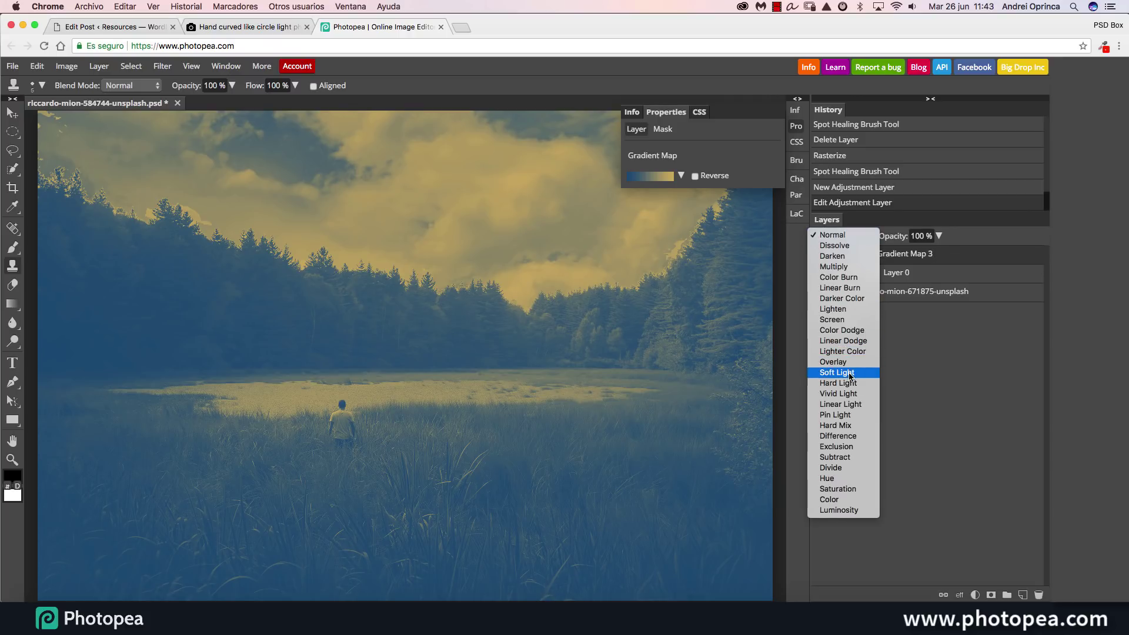
left_click(850, 374)
left_click(819, 254)
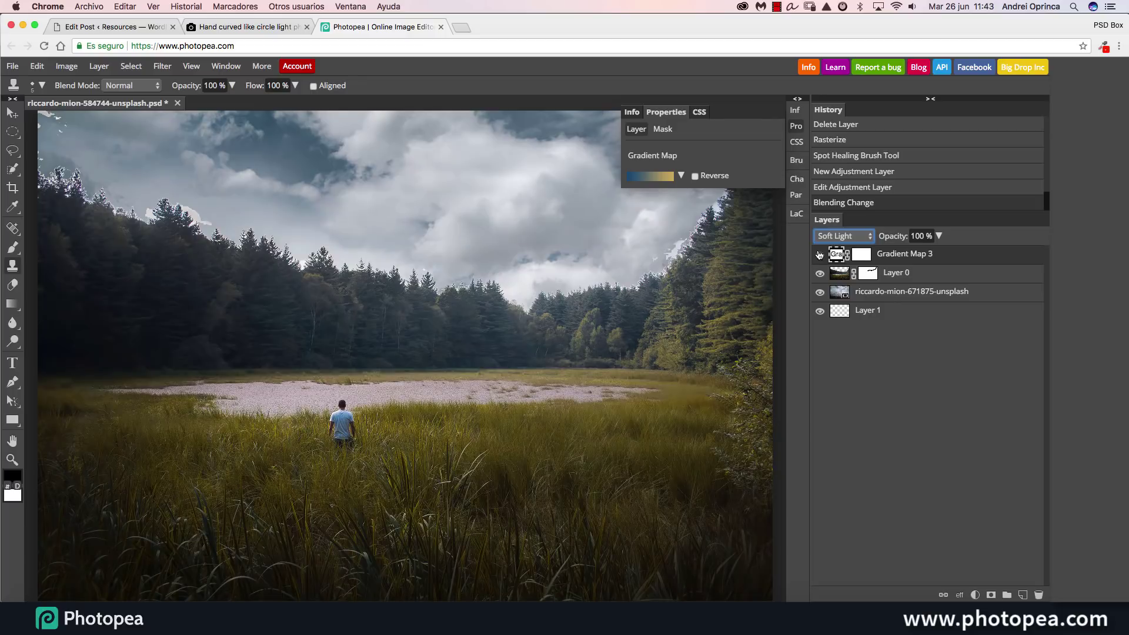
left_click(820, 257)
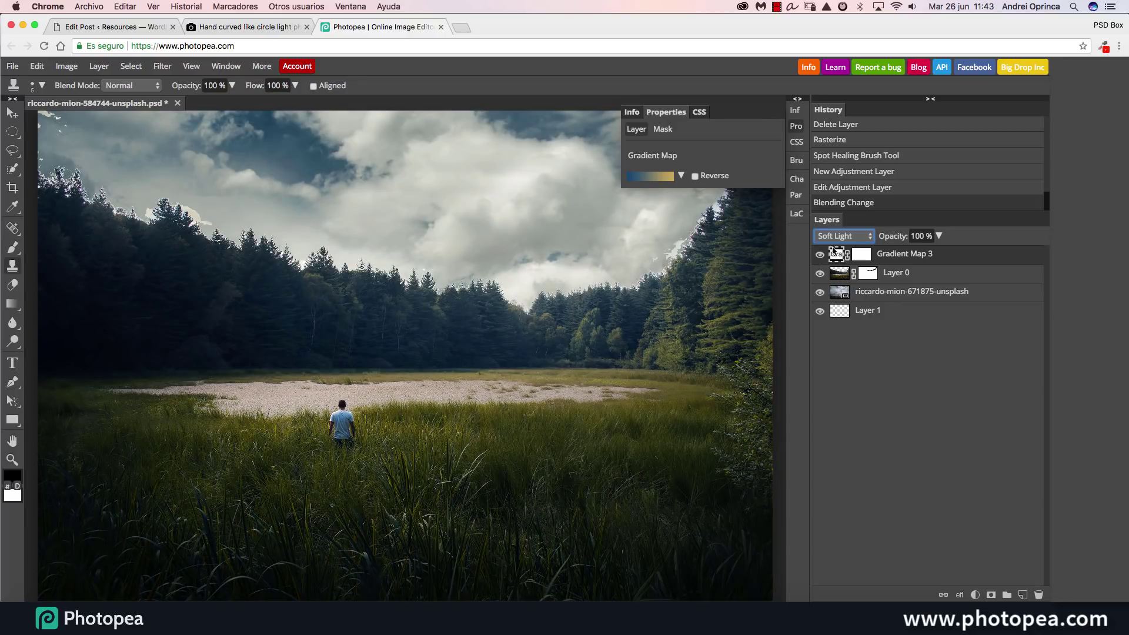
Set the Gradient Map layer's blend mode to Multiply and lower its opacity to 24%
left_click(844, 236)
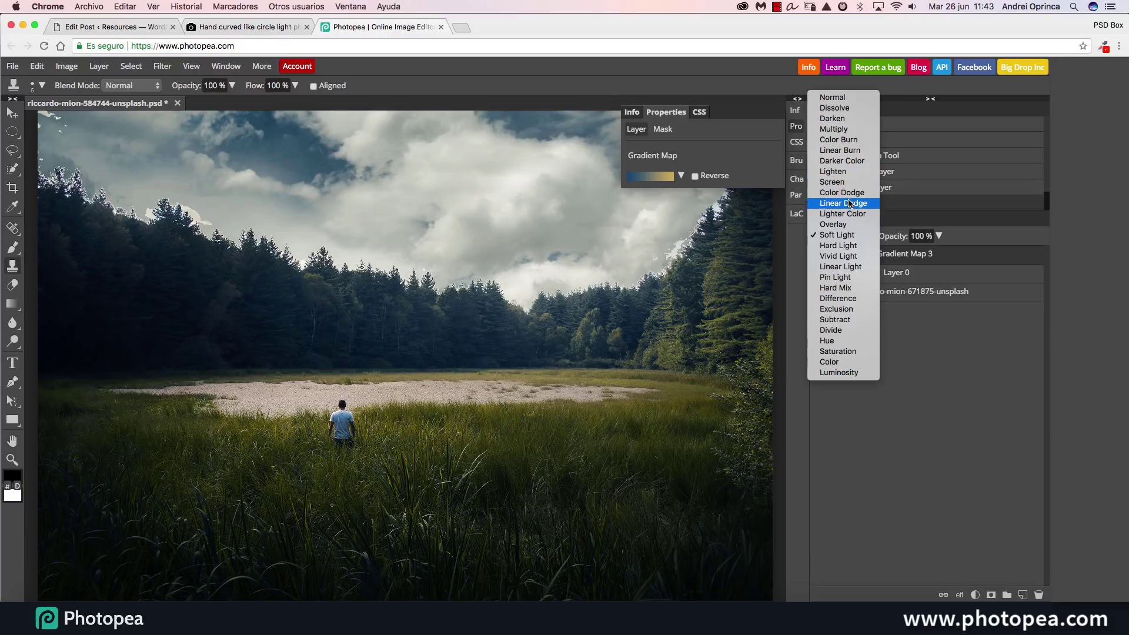
left_click(834, 129)
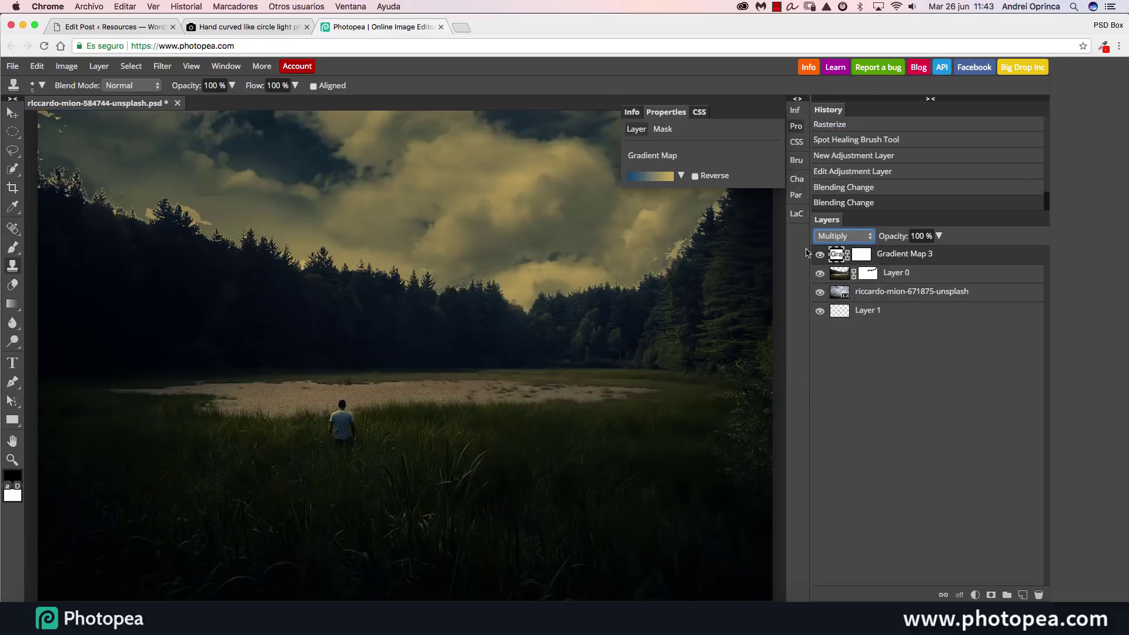
left_click(939, 236)
left_click_drag(940, 252, 898, 258)
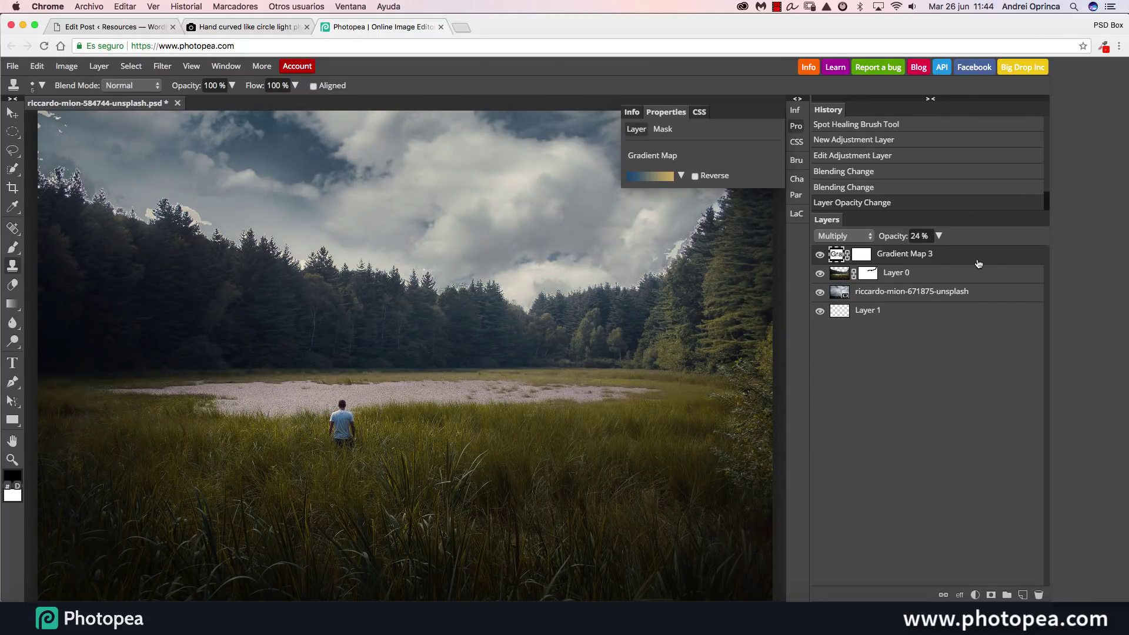
Try shifting the sky photo layer down to bring its mountain above the tree line, and move the sky back
left_click(917, 291)
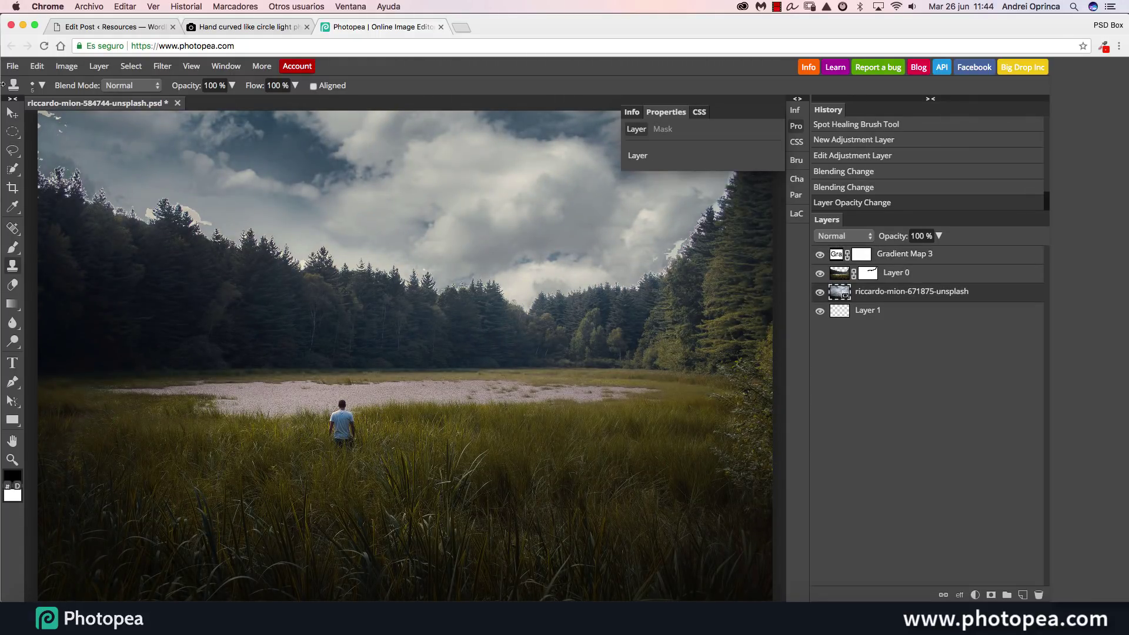
left_click(12, 112)
left_click_drag(523, 176, 546, 284)
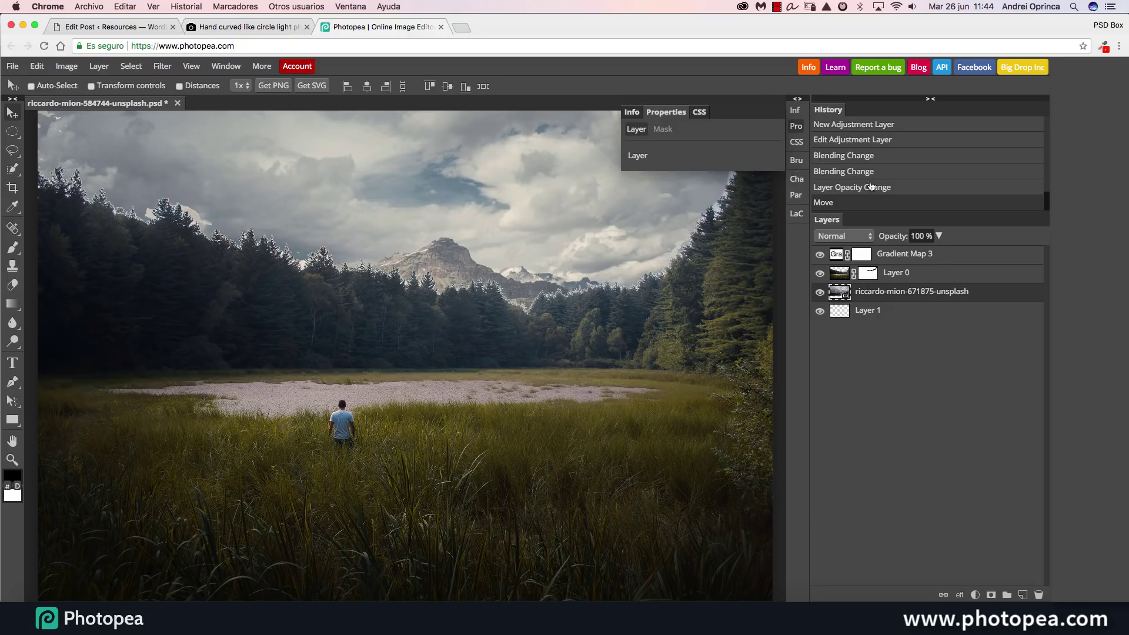
left_click(796, 126)
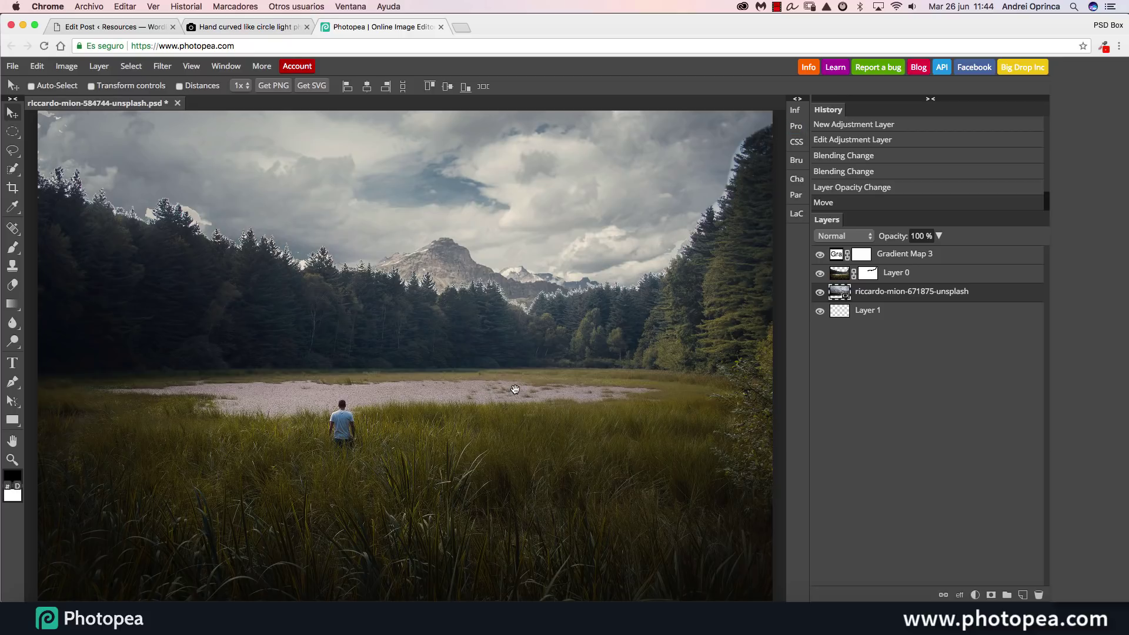
left_click_drag(546, 219, 478, 287)
key("super+minus")
key("super+0")
Try a Channel Mixer adjustment layer above the Gradient Map, varying its channel sliders, and delete it
left_click(931, 255)
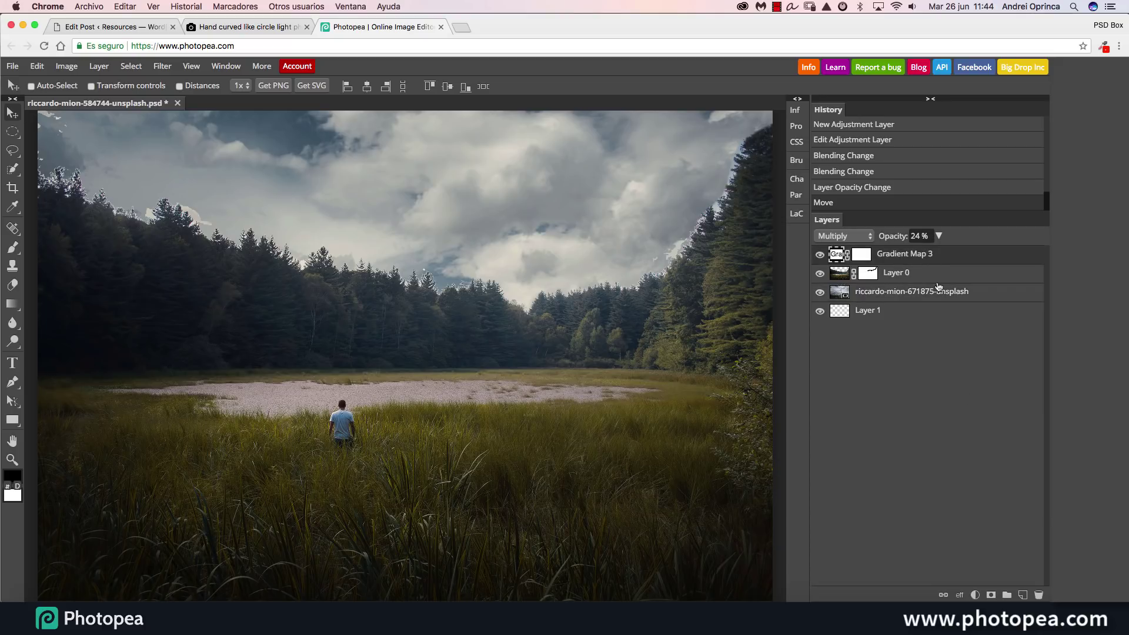
left_click(975, 595)
left_click(1008, 499)
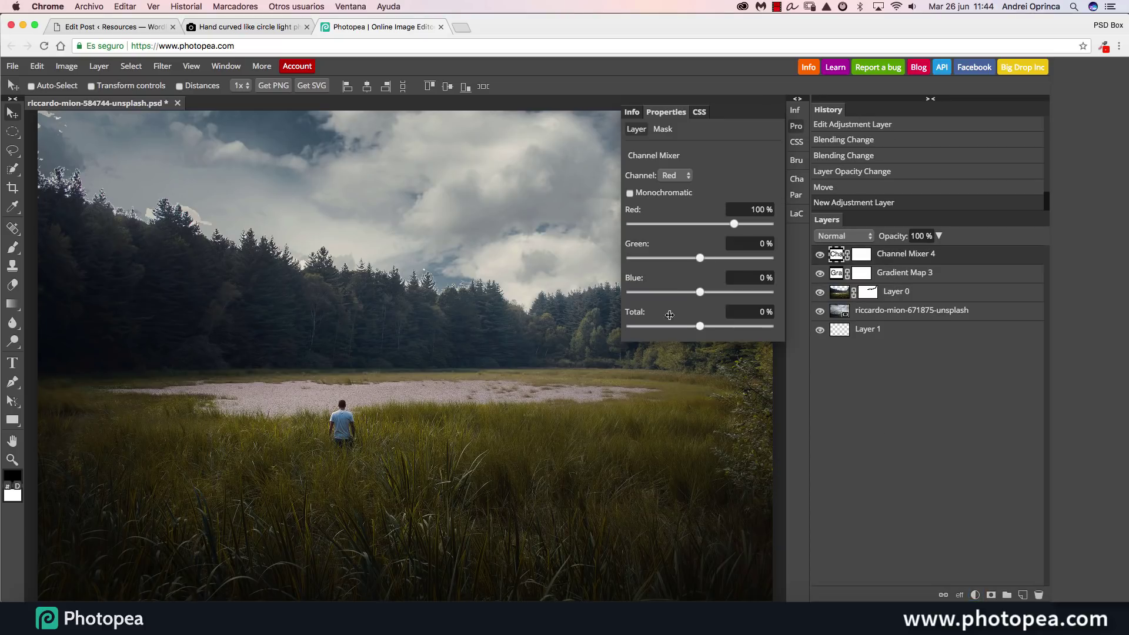
left_click_drag(698, 263, 689, 326)
left_click(674, 176)
key("Return")
left_click_drag(1014, 251, 1038, 595)
Add a Curves adjustment layer above the Gradient Map and pull the middle of its RGB curve slightly down
left_click(975, 595)
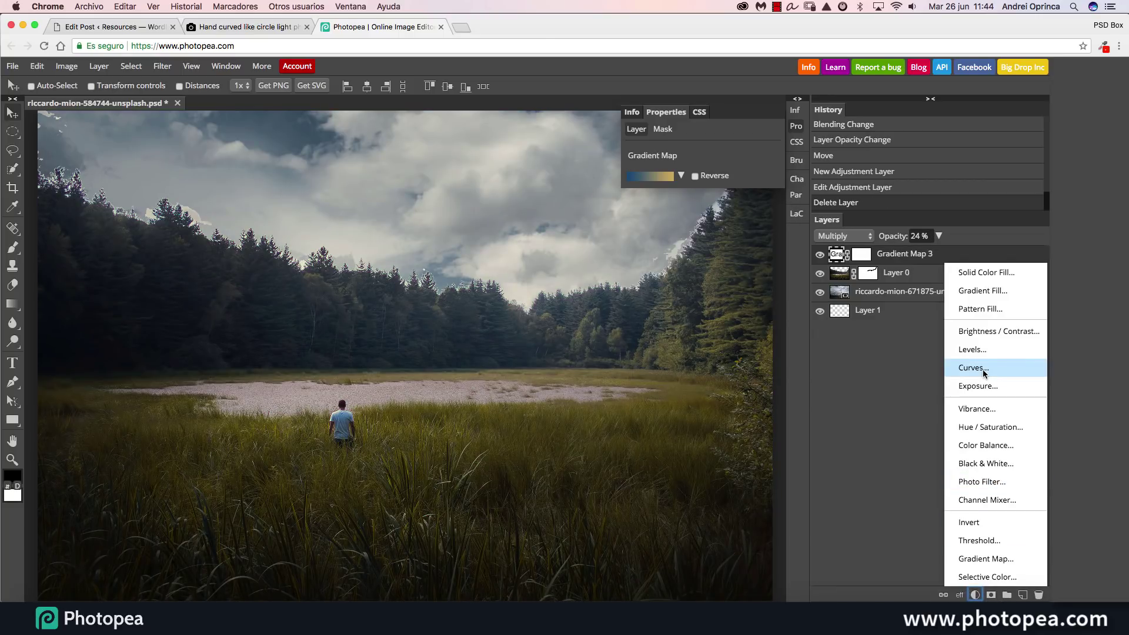
left_click(985, 372)
left_click_drag(705, 251, 710, 264)
Try the Sketch mode for the curve and return it to Spline
left_click(681, 175)
left_click(734, 176)
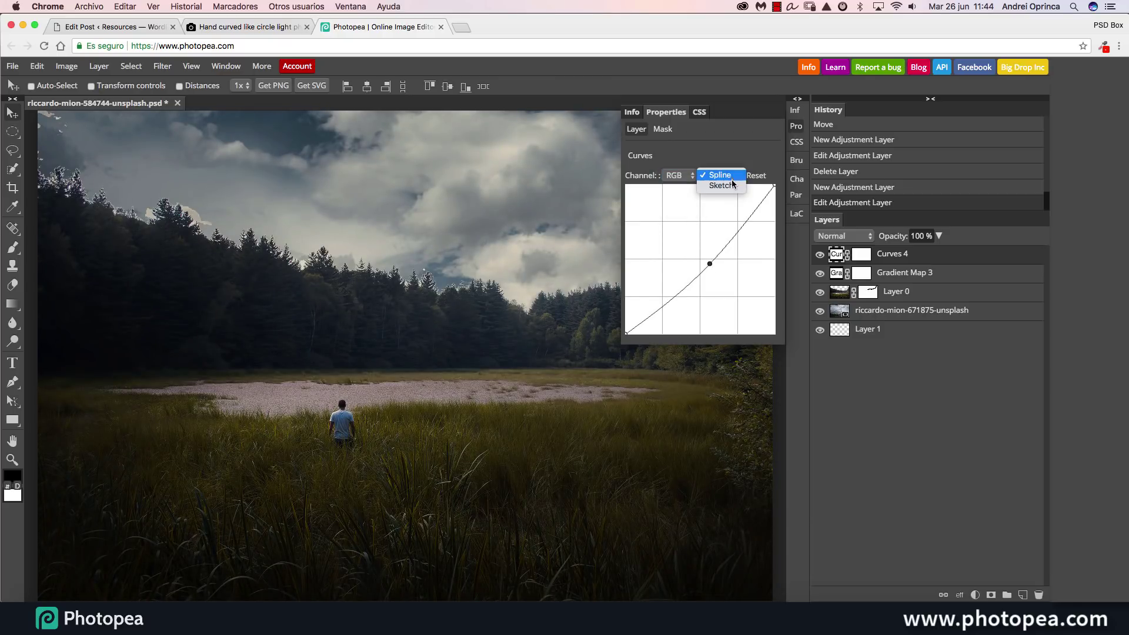
left_click(721, 186)
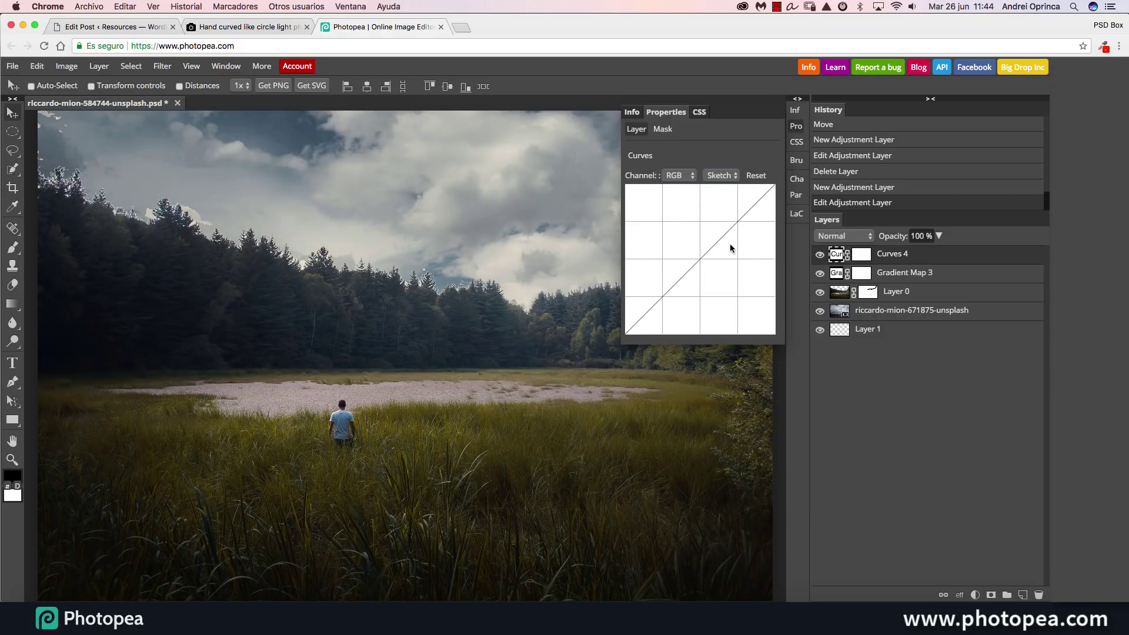
left_click(718, 176)
left_click(717, 169)
Shape the Green channel's curve into a gentle S, with one raised highlight point and one lowered shadow point
left_click(680, 175)
left_click(687, 204)
left_click_drag(709, 254, 733, 224)
left_click_drag(705, 268, 676, 291)
left_click_drag(732, 222, 731, 220)
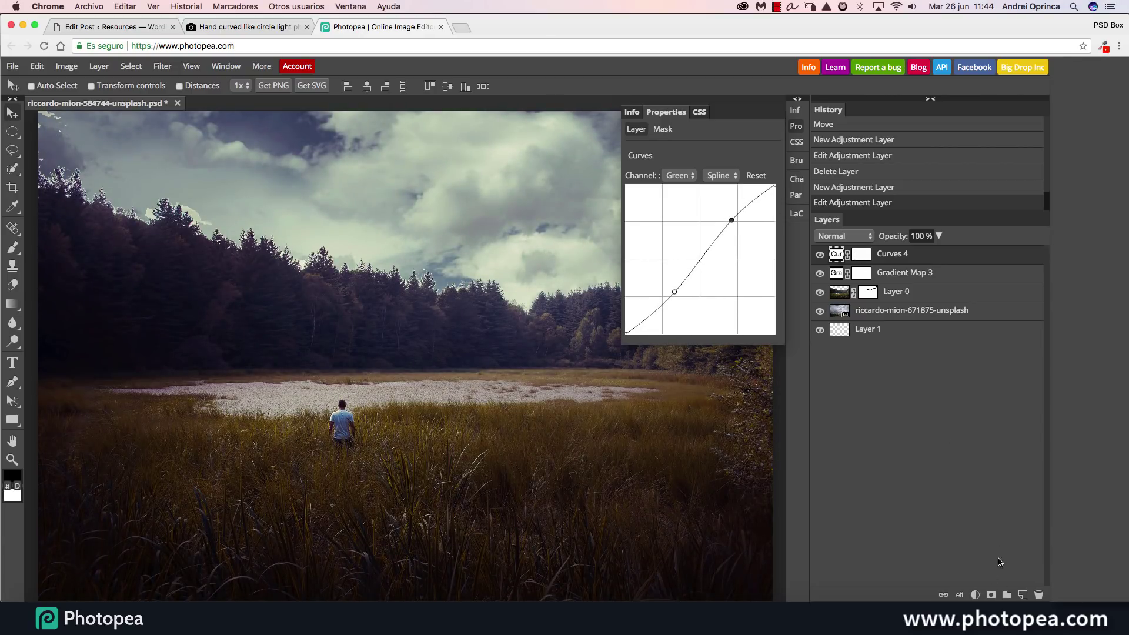
Switch to the Unsplash page, close the current photo and open the orange fire ring picture from the light circle results
left_click(265, 24)
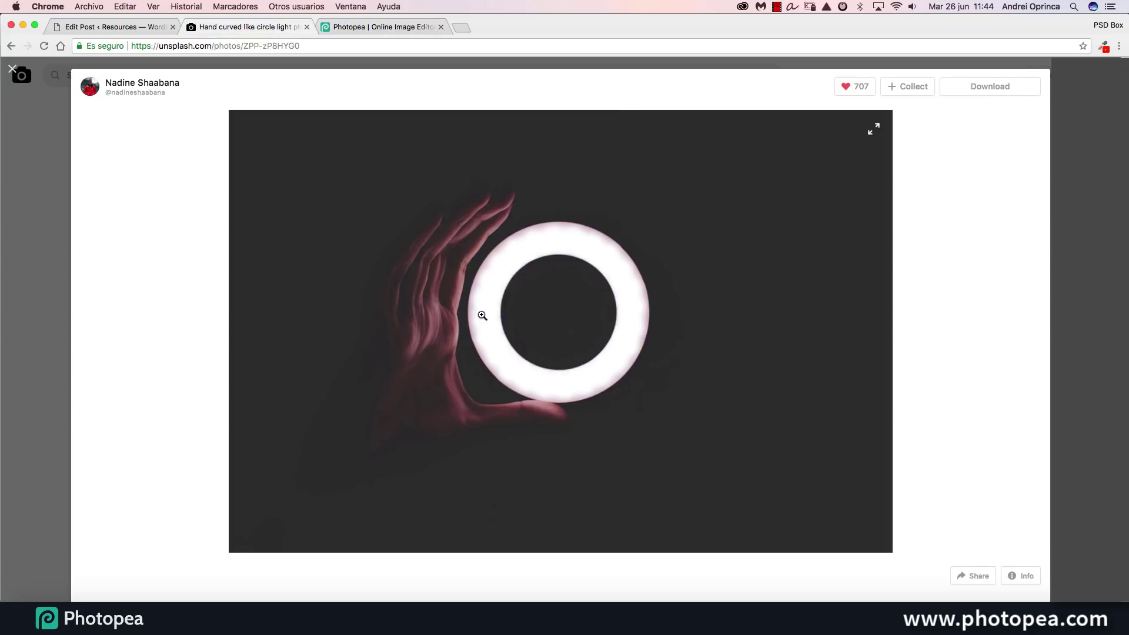
left_click(12, 68)
right_click(266, 300)
left_click(214, 247)
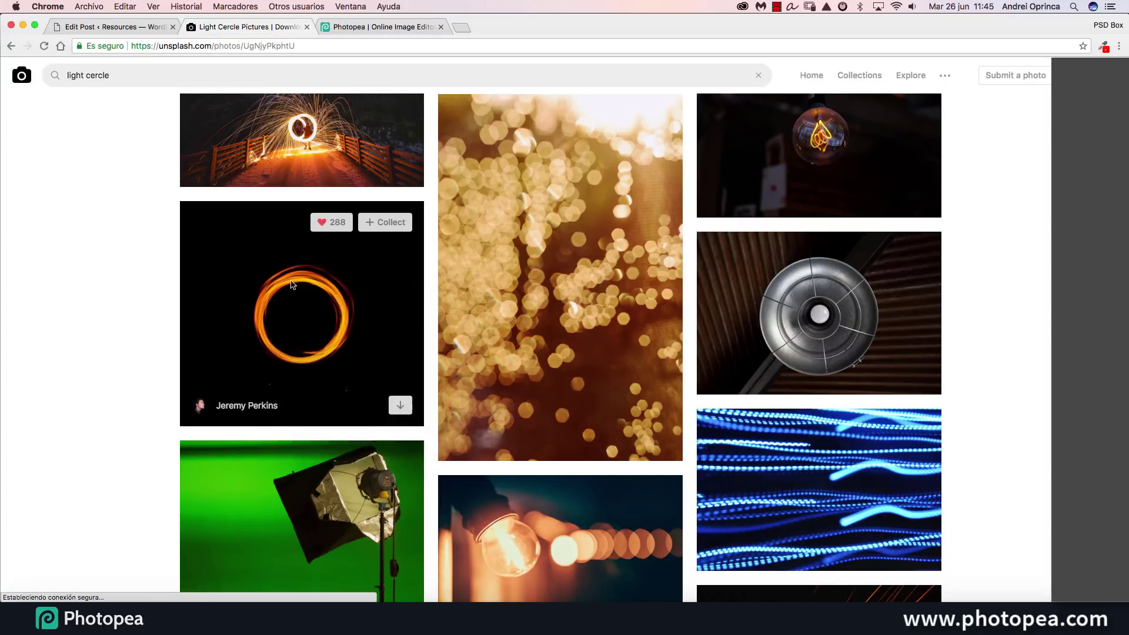
left_click(214, 247)
Copy the orange fire ring image to the clipboard
right_click(620, 290)
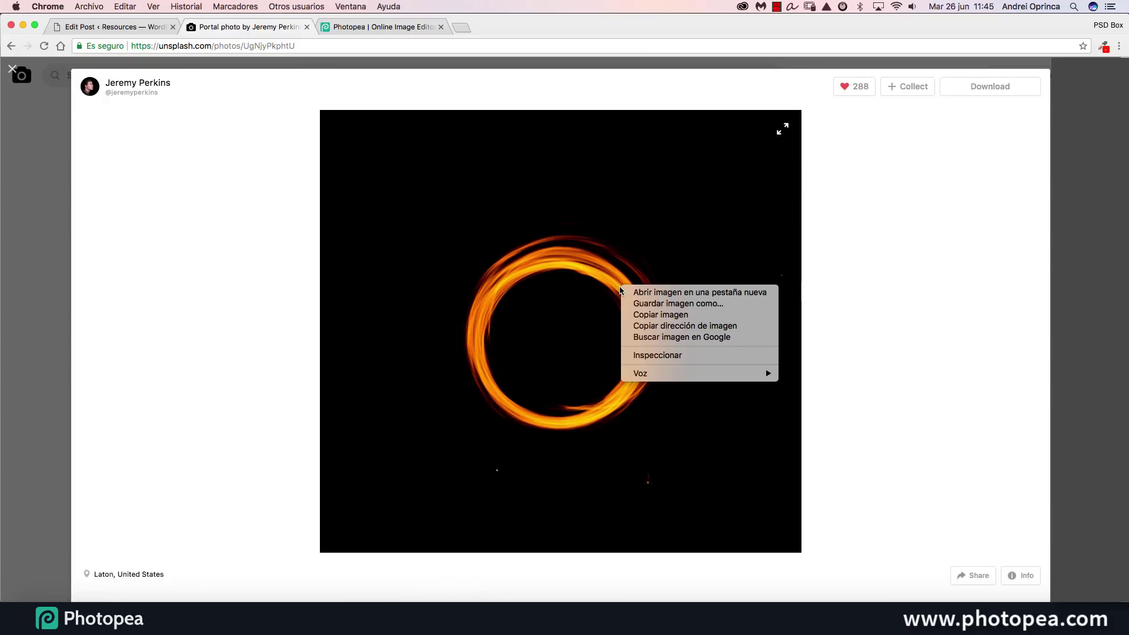
left_click(671, 316)
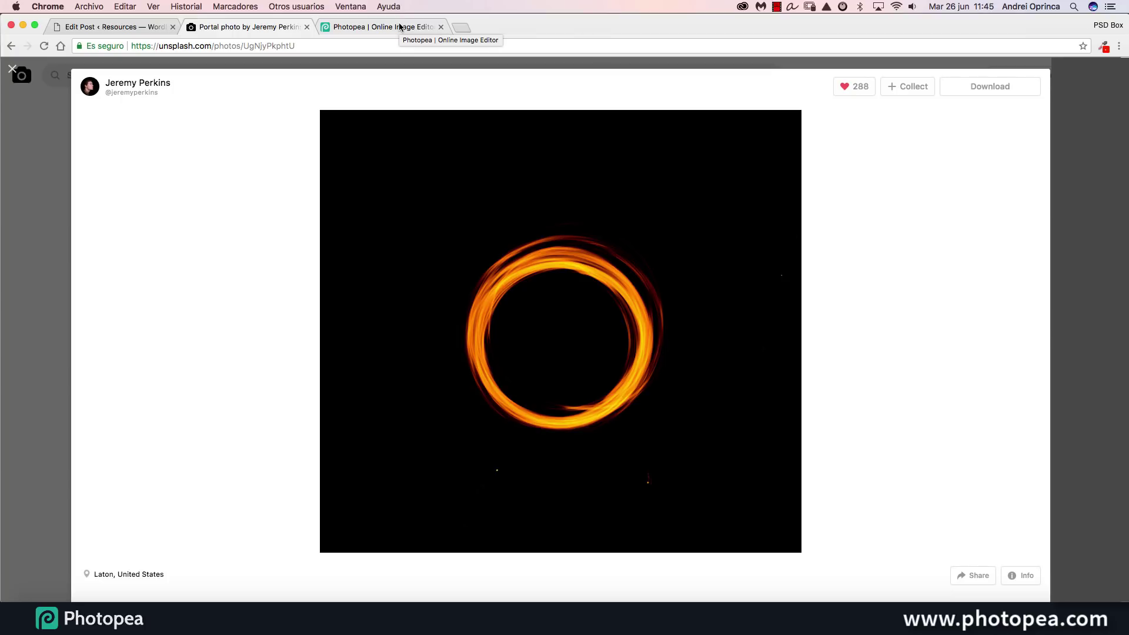
right_click(487, 170)
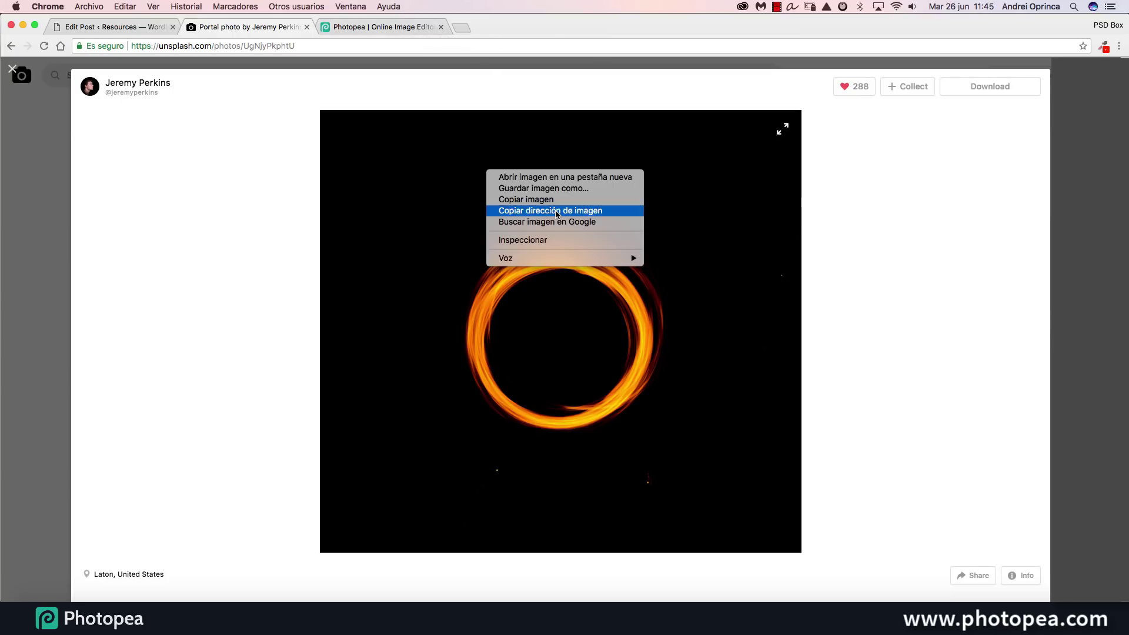
left_click(553, 198)
Switch back to Photopea, paste the ring image above the Curves layer and set its blend mode to Screen
left_click(383, 30)
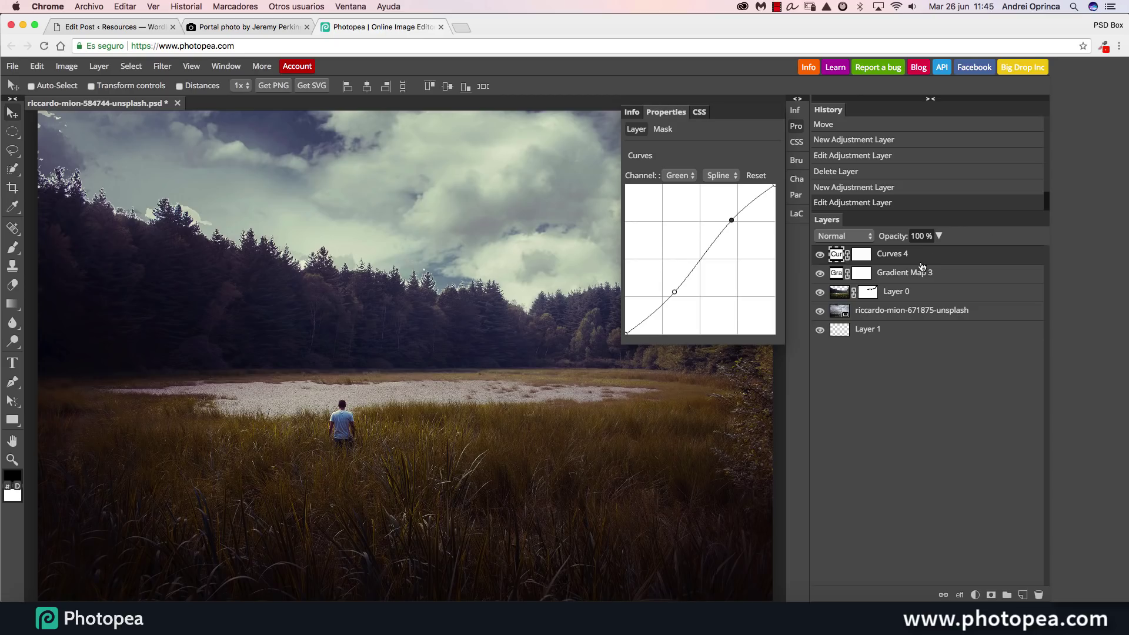
key("super+v")
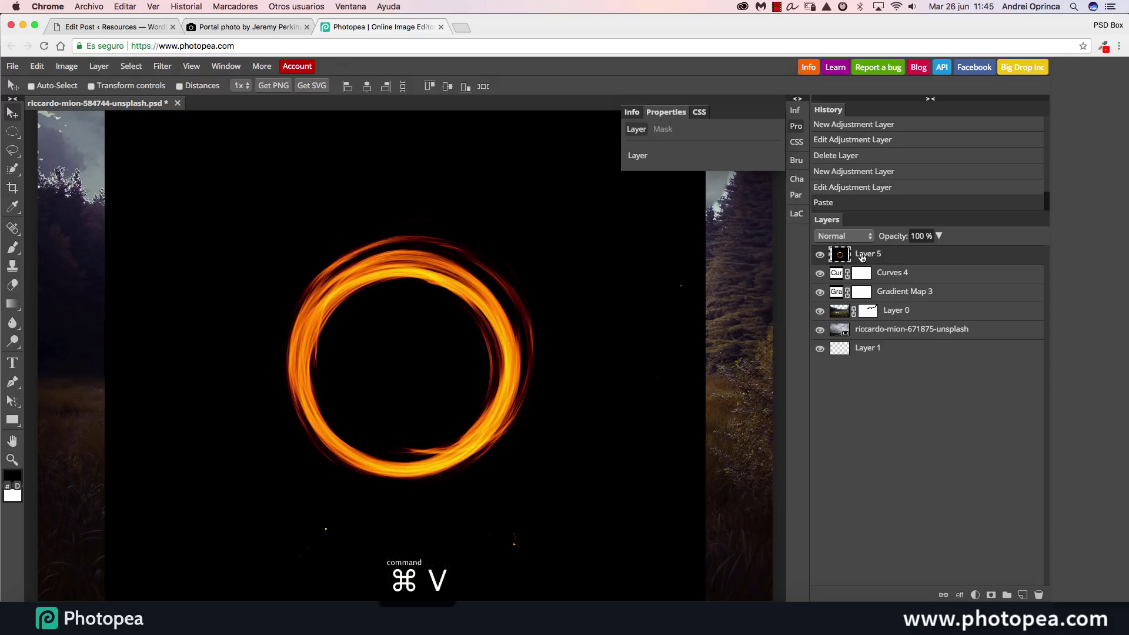
left_click(842, 236)
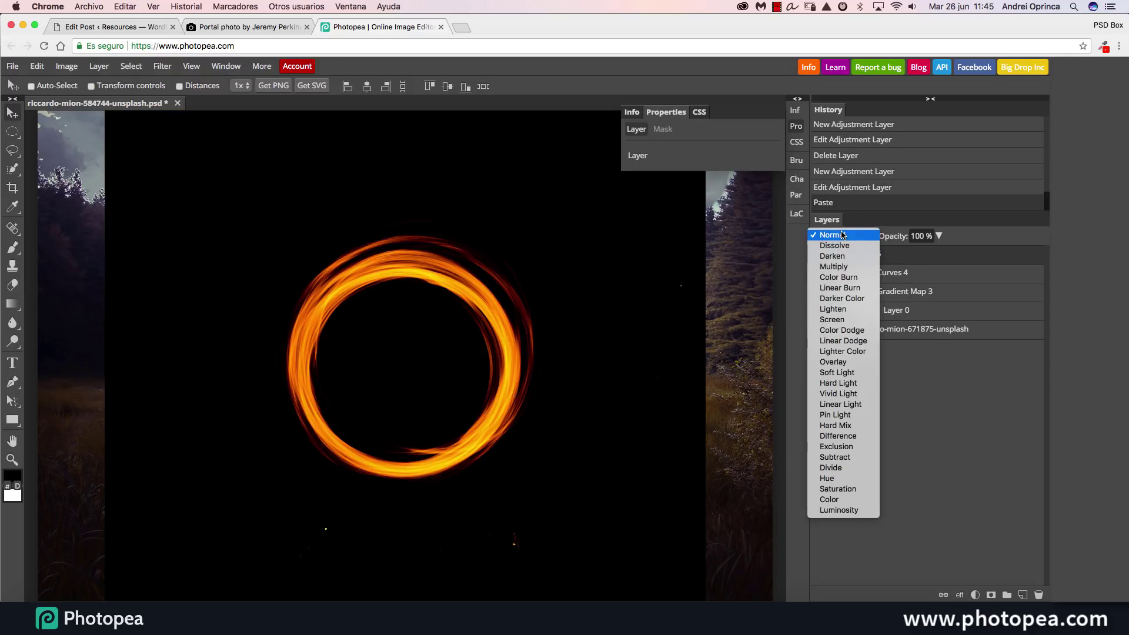
left_click(833, 320)
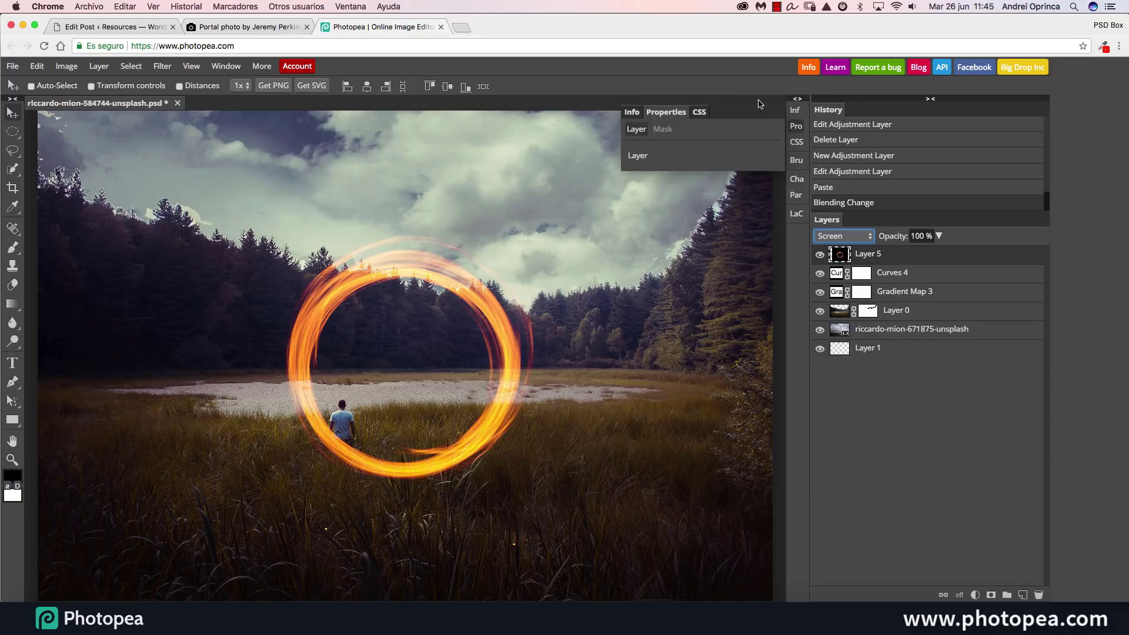
Look through the keyboard shortcuts list for the Free Transform shortcut, and close the list
left_click(798, 126)
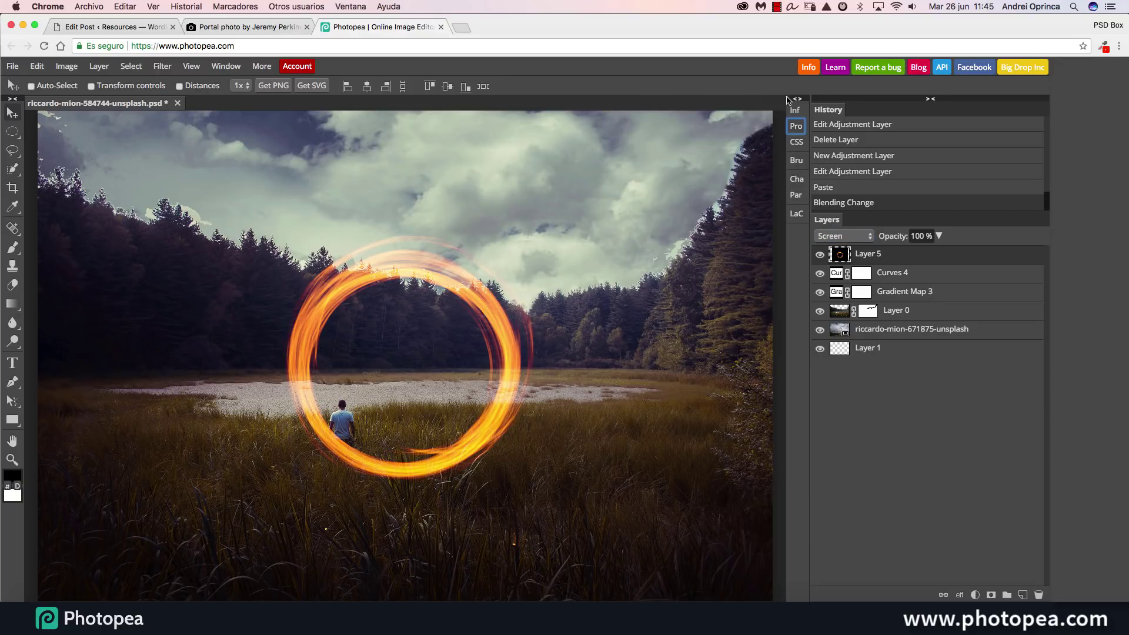
left_click(262, 66)
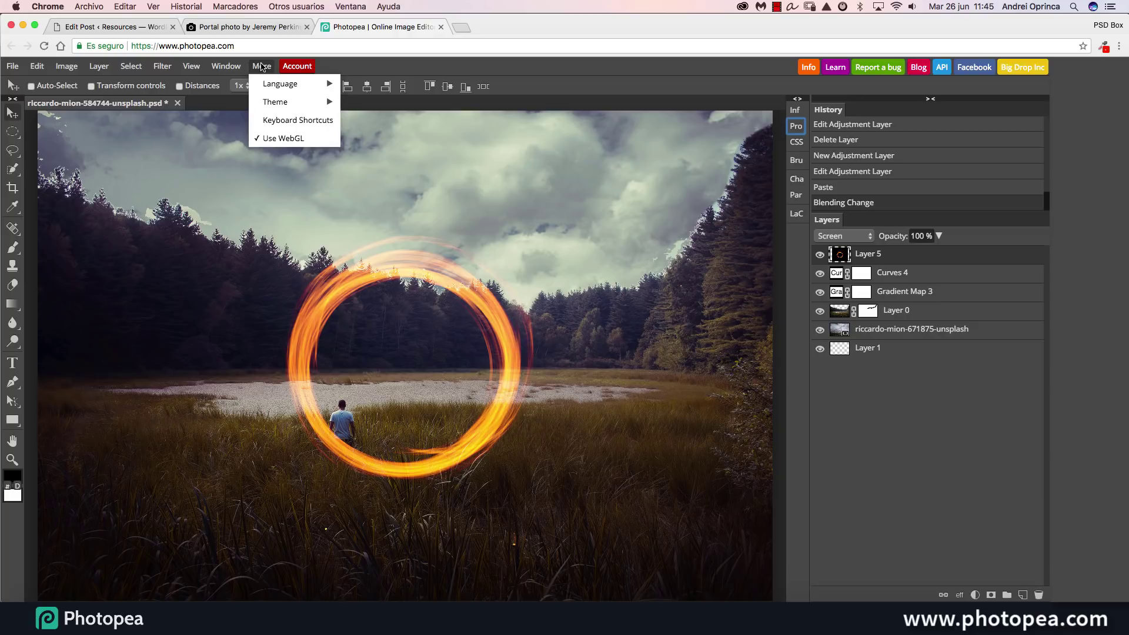
left_click(300, 120)
scroll(337, 265, "down", 3)
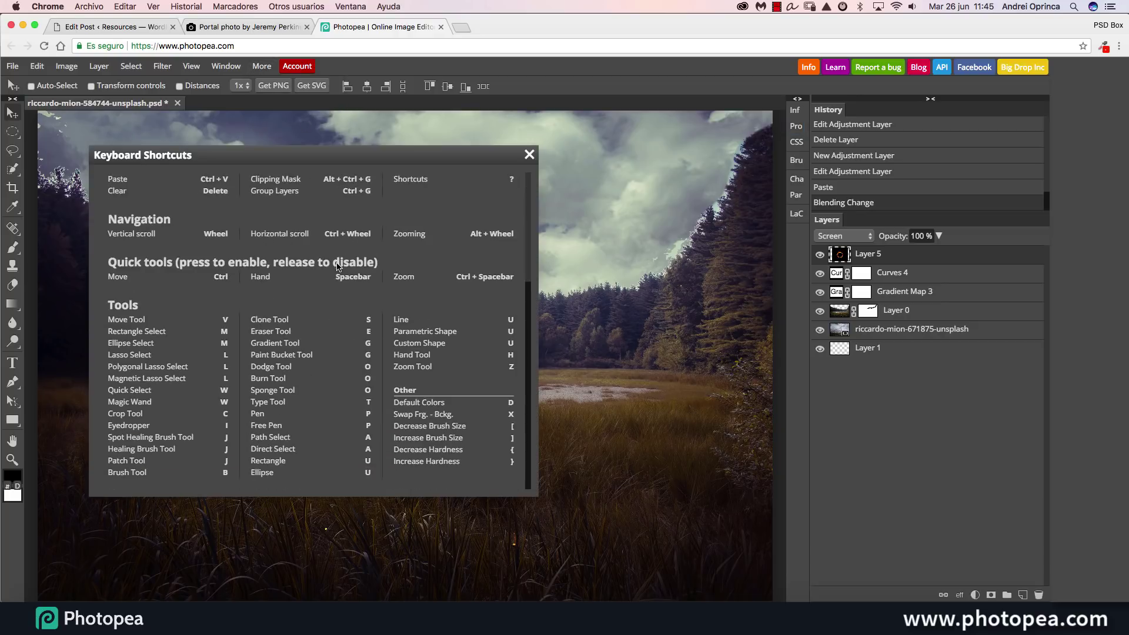
scroll(312, 218, "up", 3)
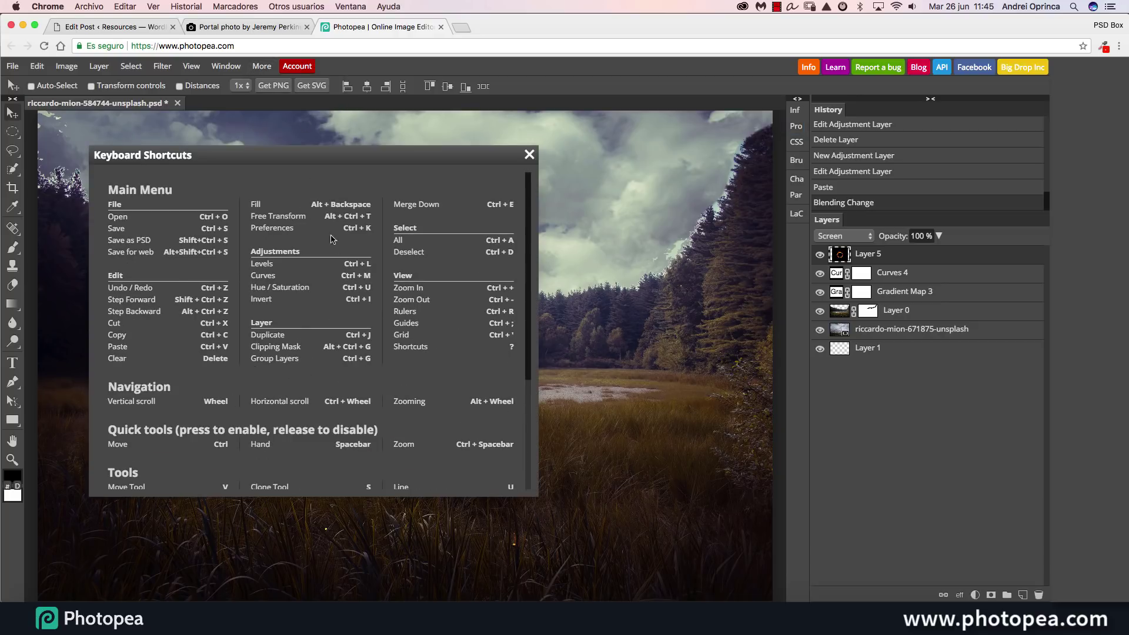
scroll(336, 259, "down", 2)
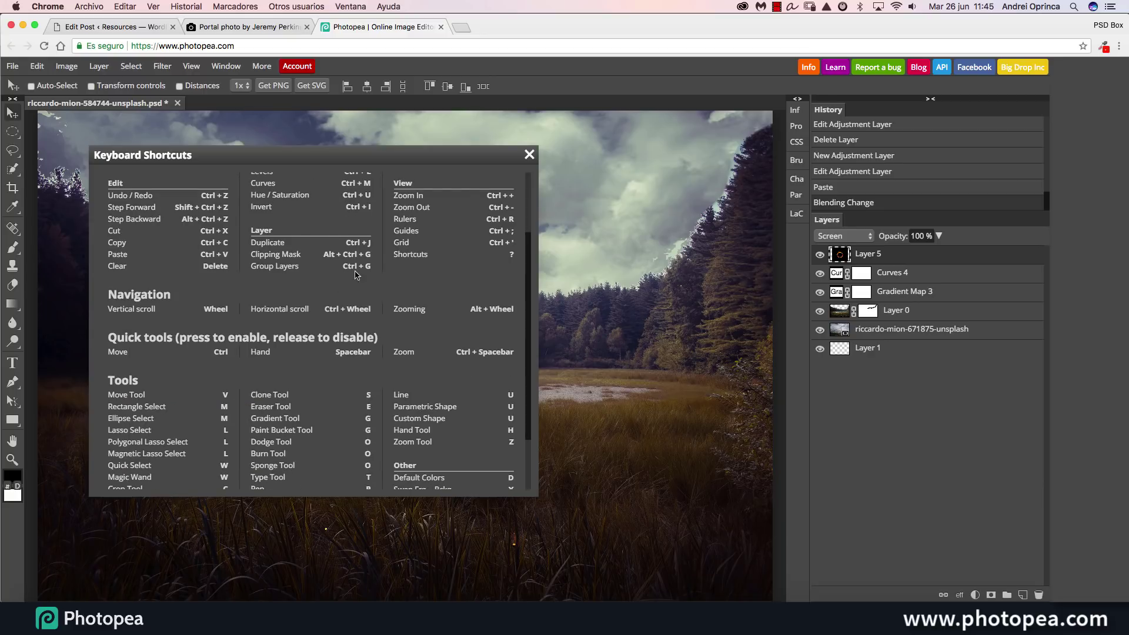
left_click(529, 155)
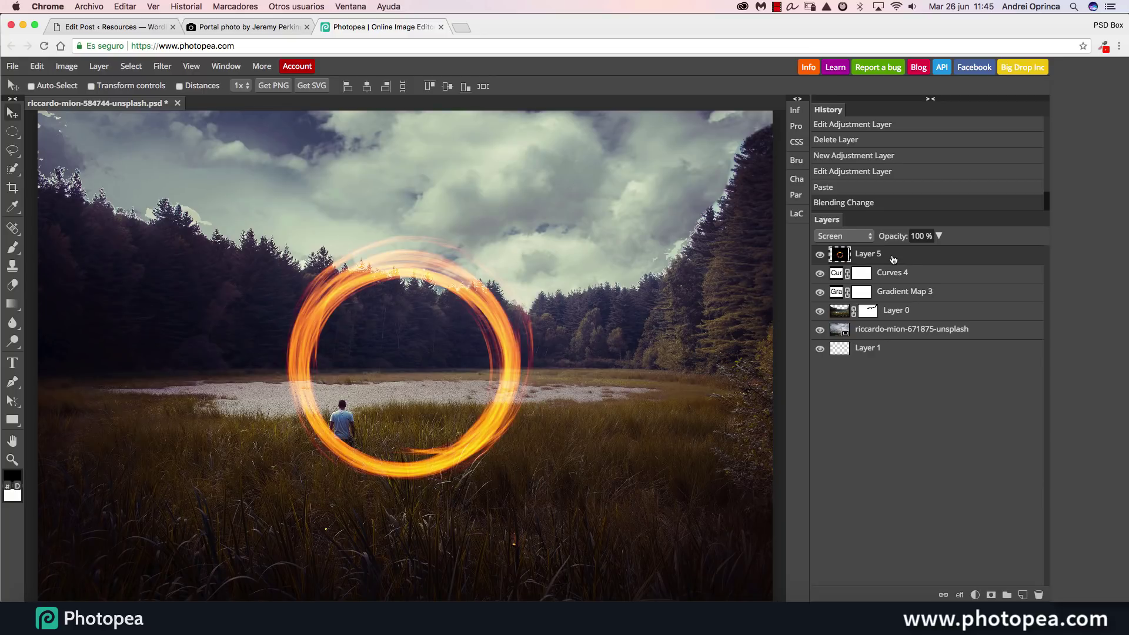
Scale the fire ring layer to about 44.7% and place it in front of the trees, above the lake bed
key("alt+super+t")
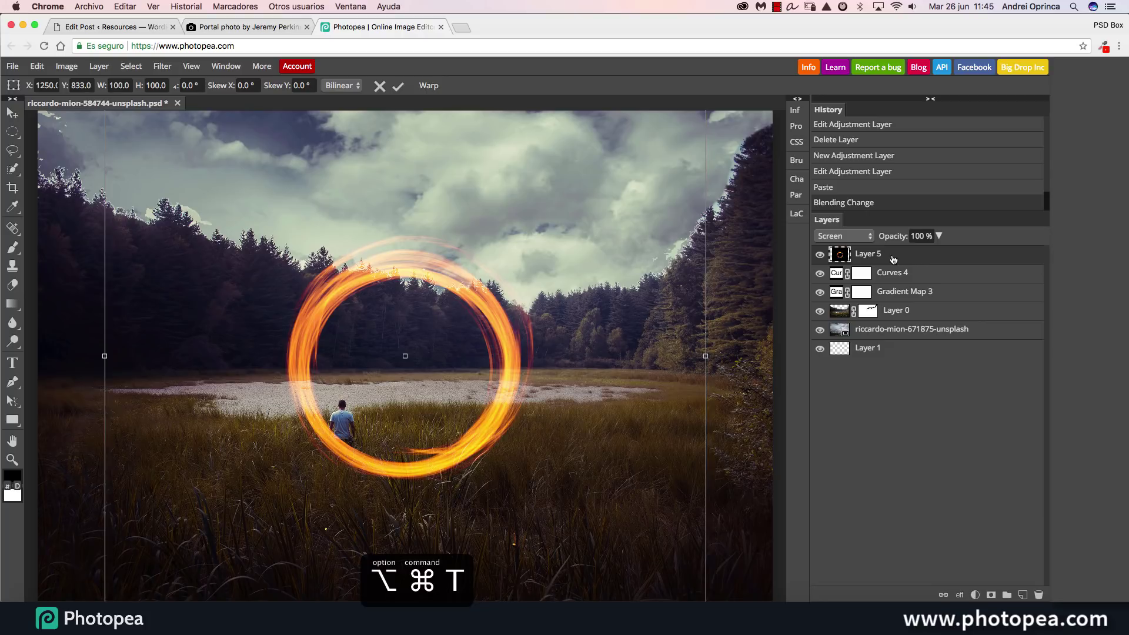
scroll(496, 182, "down", 2)
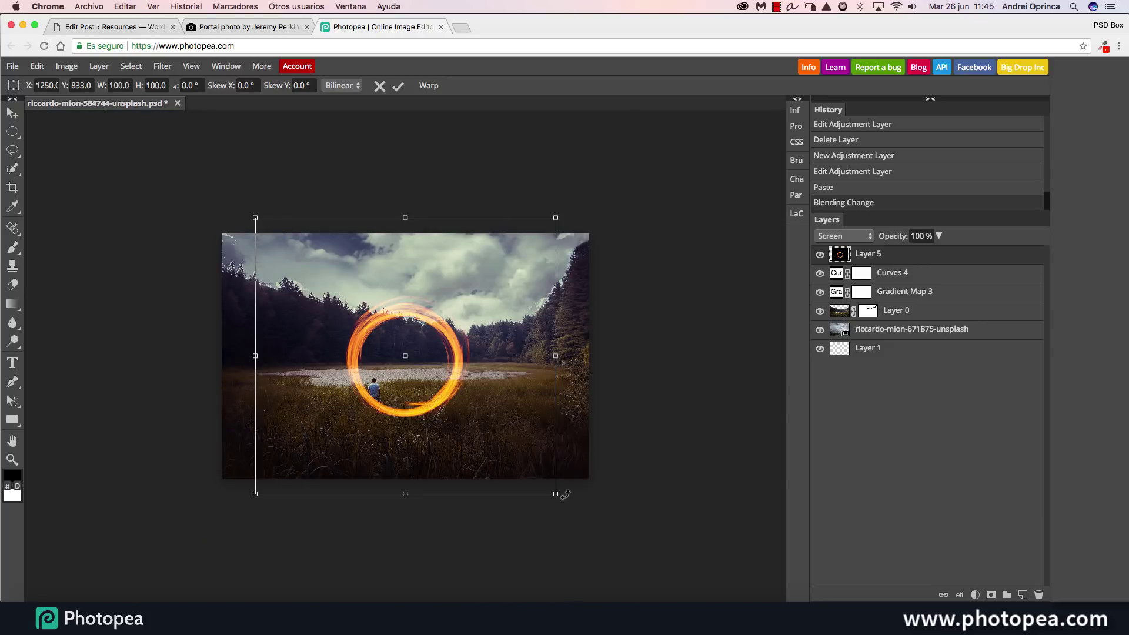
left_click_drag(551, 470, 421, 343)
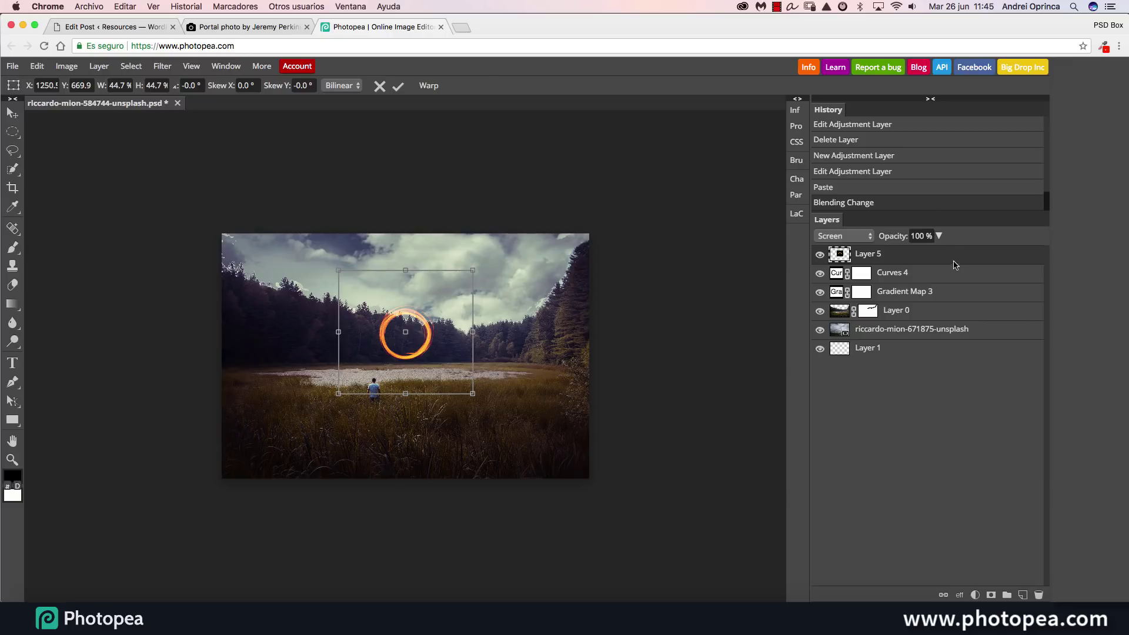
key("Return")
scroll(395, 343, "up", 5)
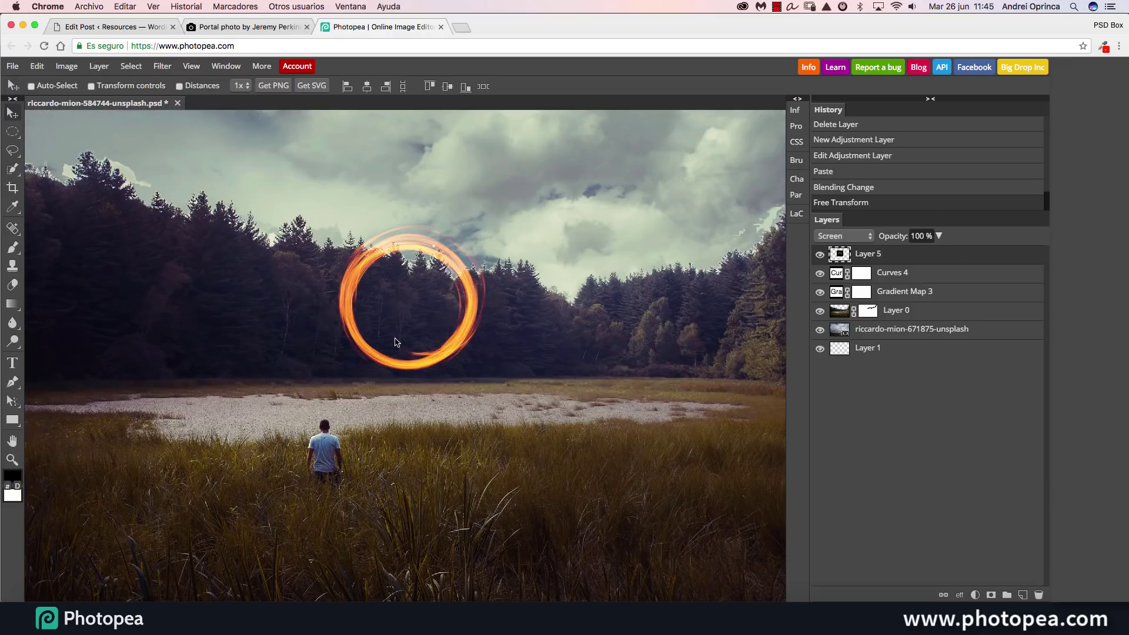
scroll(395, 343, "up", 2)
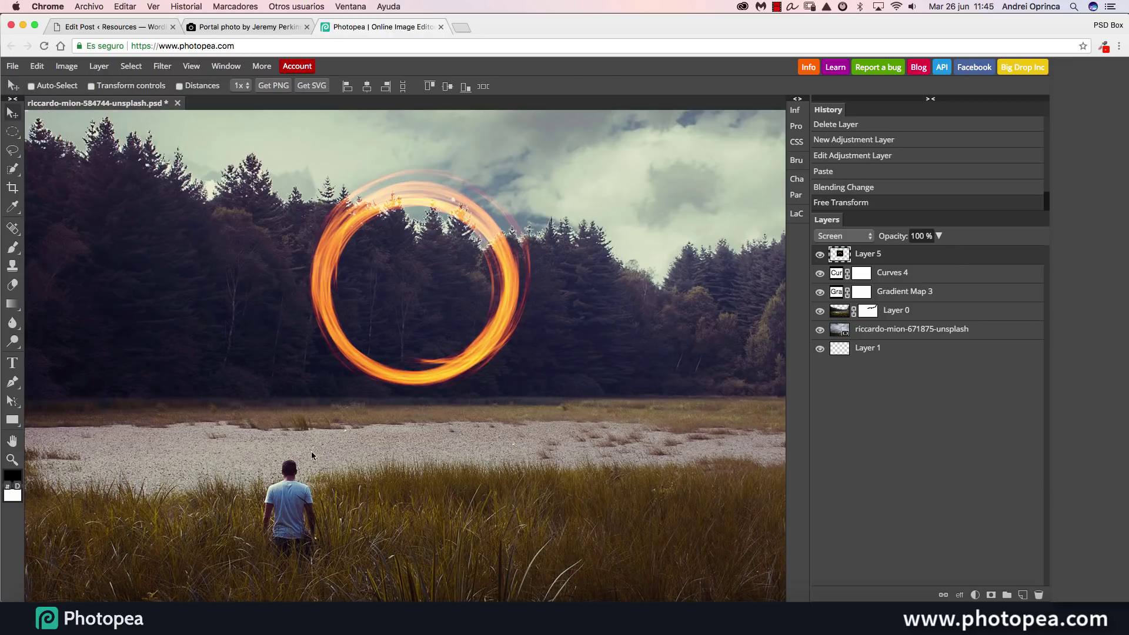
Add a new empty layer directly beneath the fire ring layer and set its blend mode to Color Dodge
left_click(1023, 594)
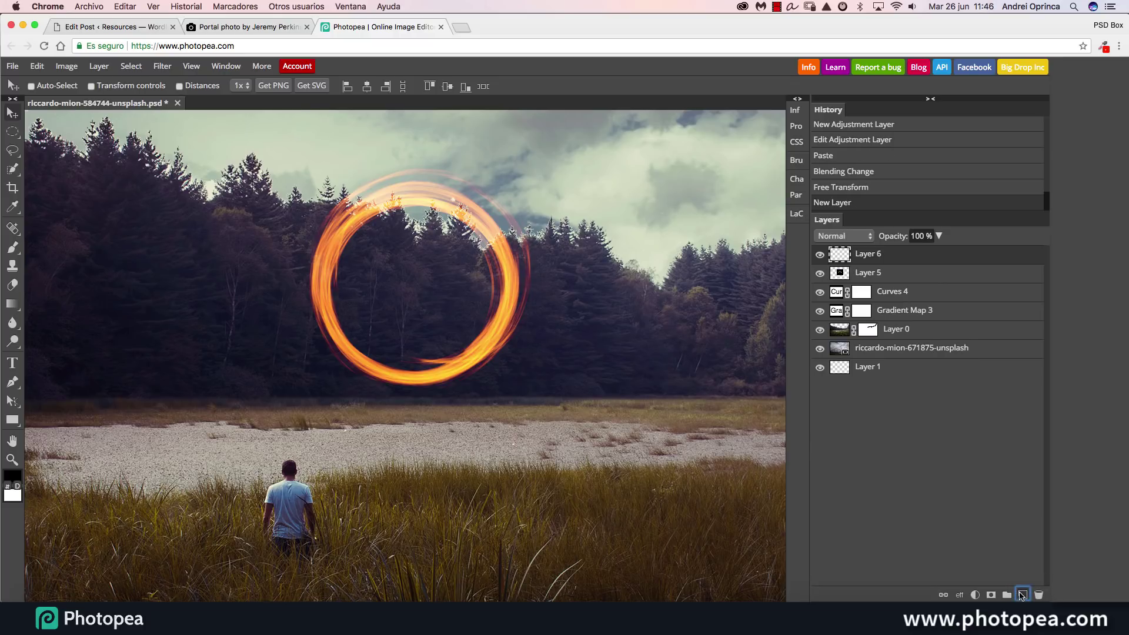
left_click_drag(931, 259, 932, 288)
left_click(856, 237)
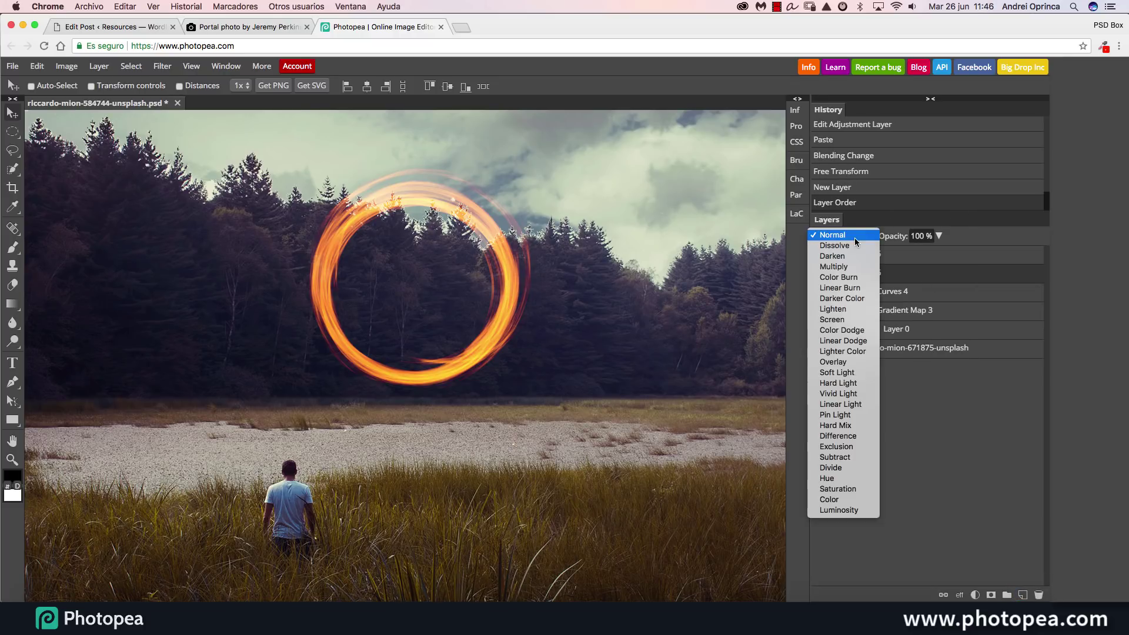
left_click(843, 330)
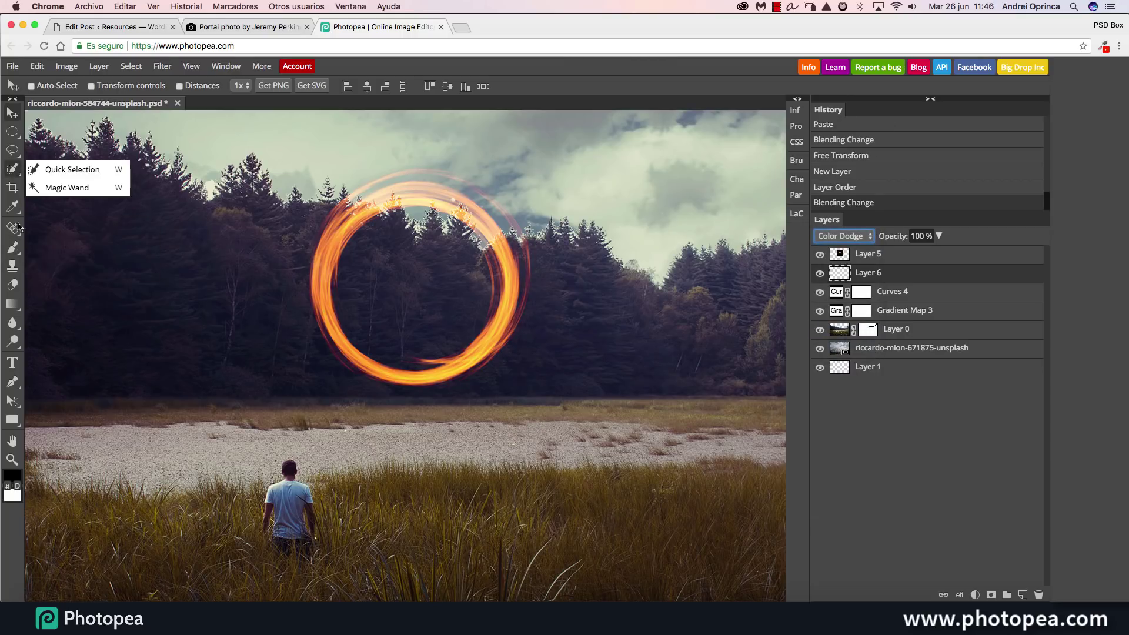
Choose the Brush tool and set the foreground colour to a dark orange-brown
left_click(14, 248)
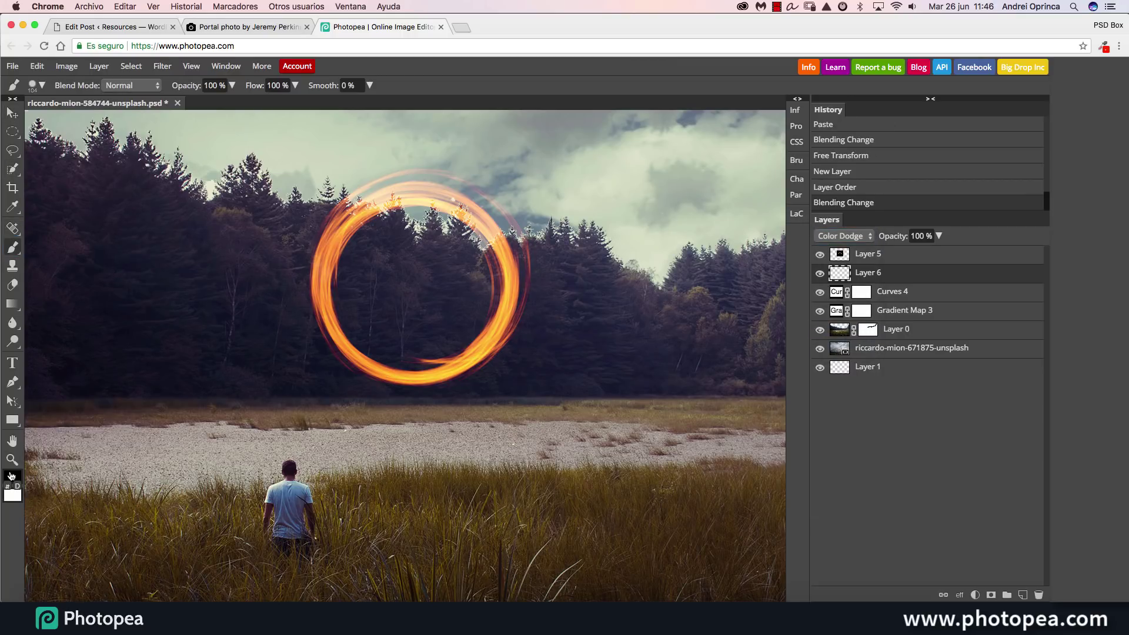
left_click(12, 475)
left_click(253, 311)
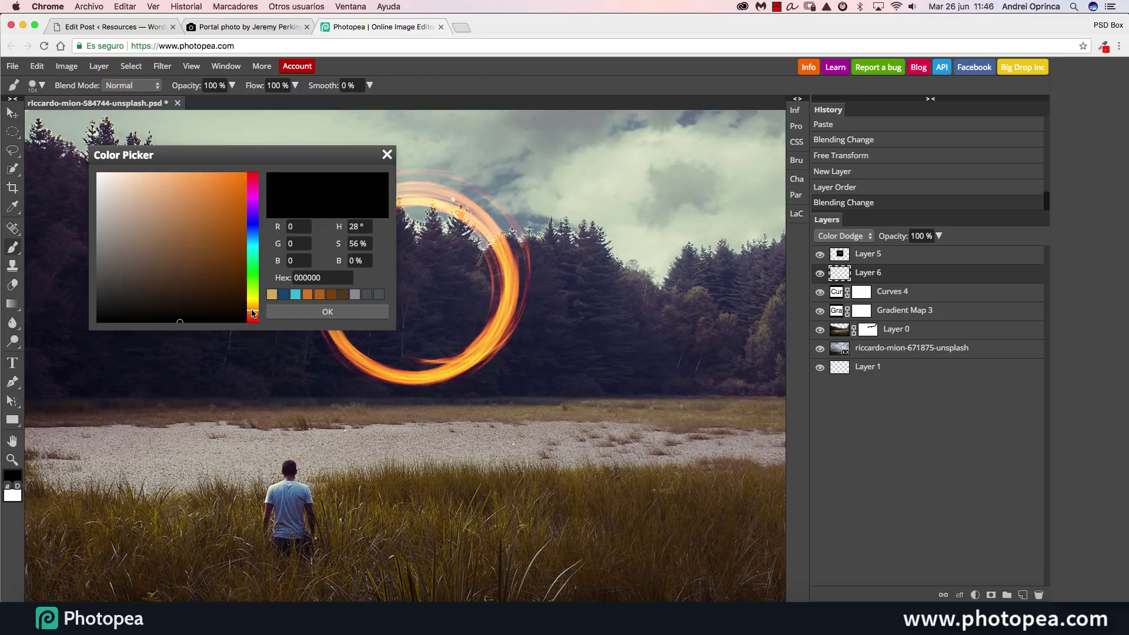
left_click(204, 281)
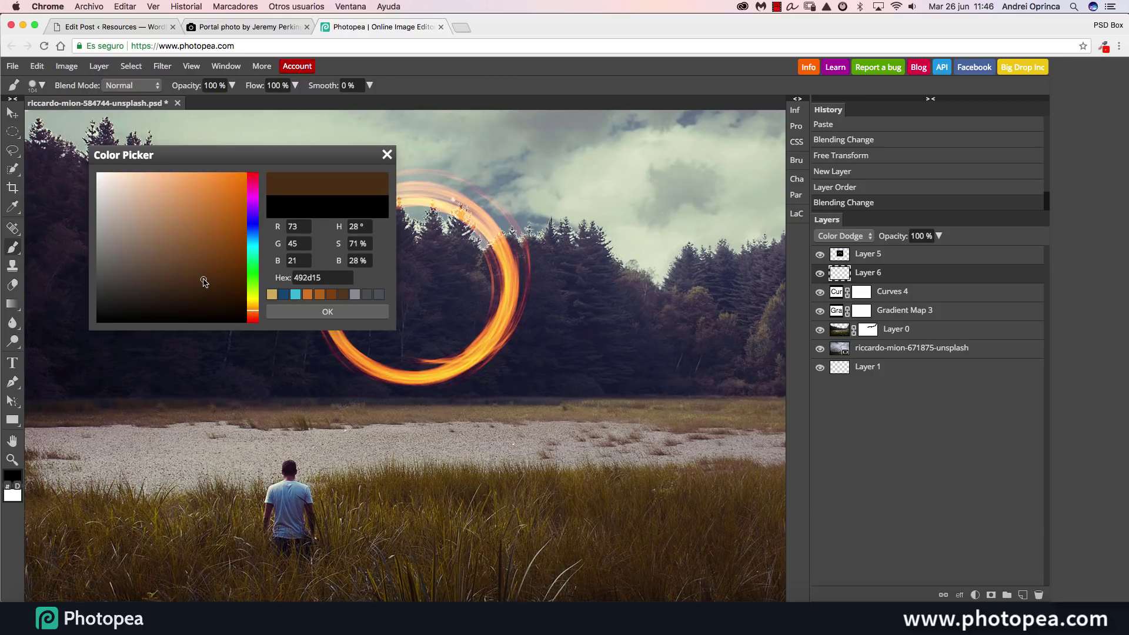
left_click(228, 255)
left_click(328, 312)
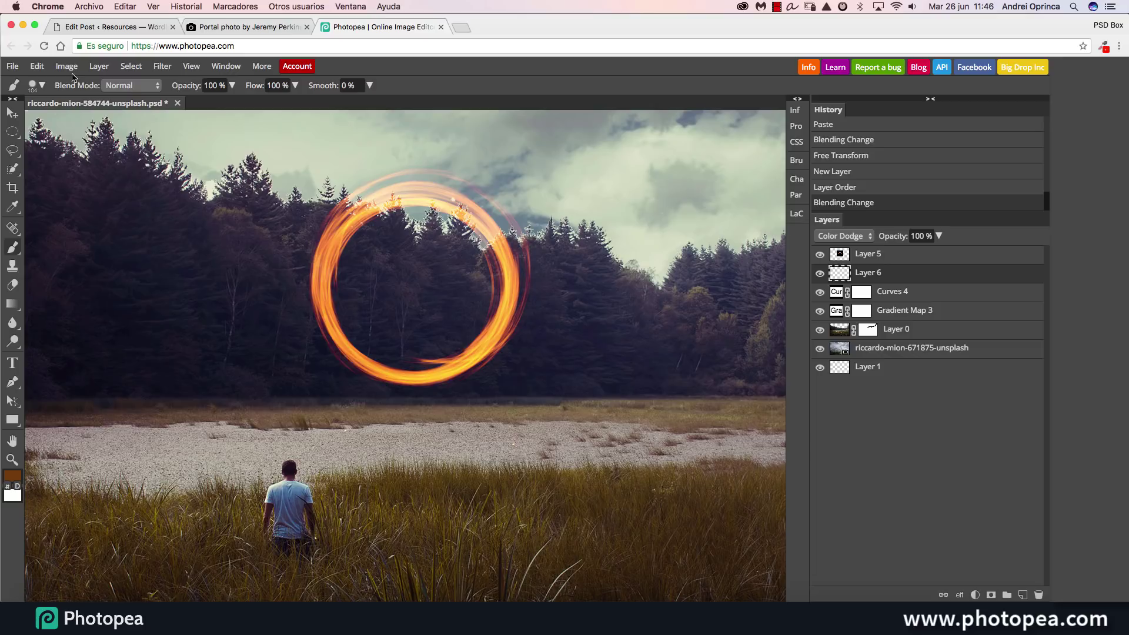
Enlarge the brush, set its hardness to 0%, and paint two glow dabs at the ring's lower edge
left_click(34, 86)
mouse_move(90, 118)
left_mouse_down()
mouse_move(105, 117)
mouse_move(35, 152)
left_mouse_up()
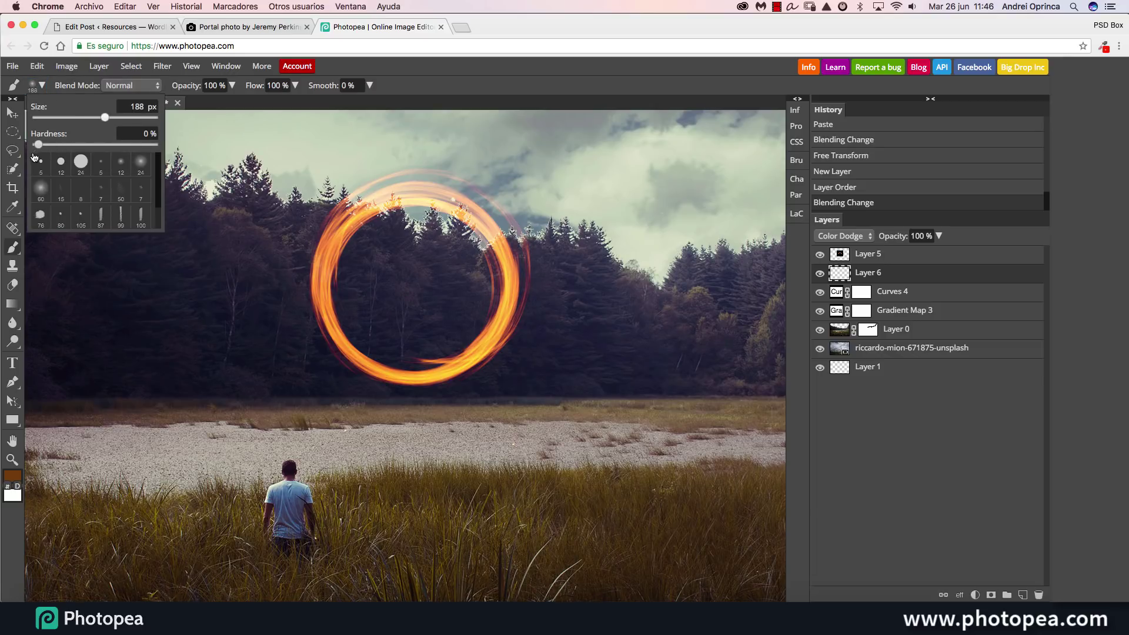
left_click_drag(105, 118, 134, 118)
mouse_move(139, 120)
left_mouse_down()
mouse_move(72, 118)
mouse_move(134, 119)
left_mouse_up()
left_click(401, 386)
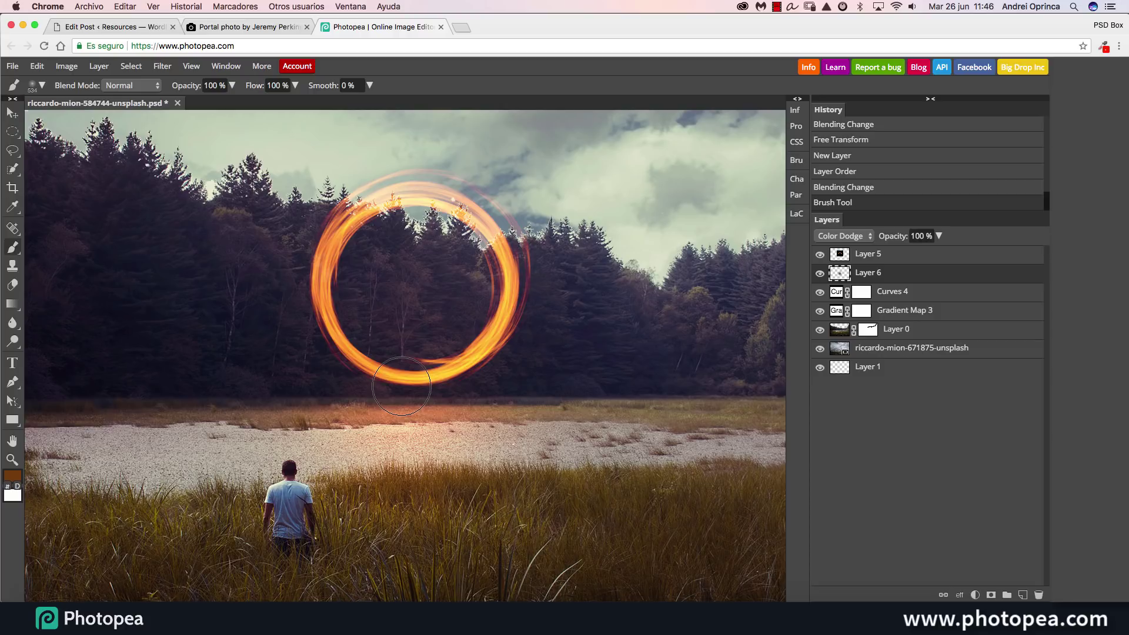
left_click(401, 387)
Free-transform the painted glow, squashing its height to about 6.2% and laying it on the pale ground beneath the ring
key("super+t")
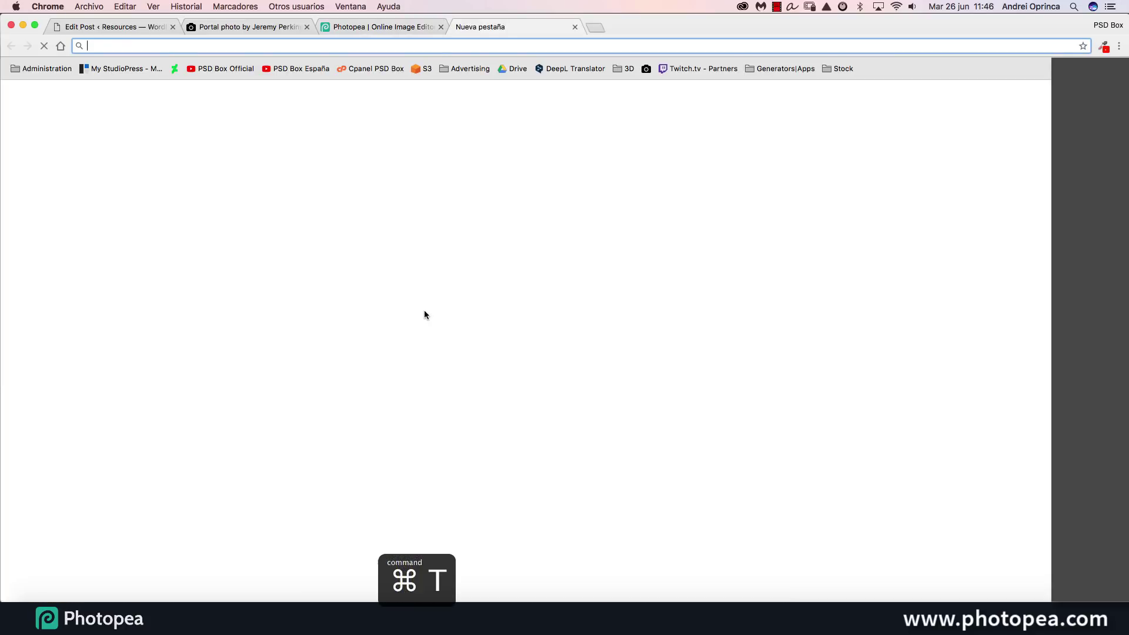
left_click(574, 27)
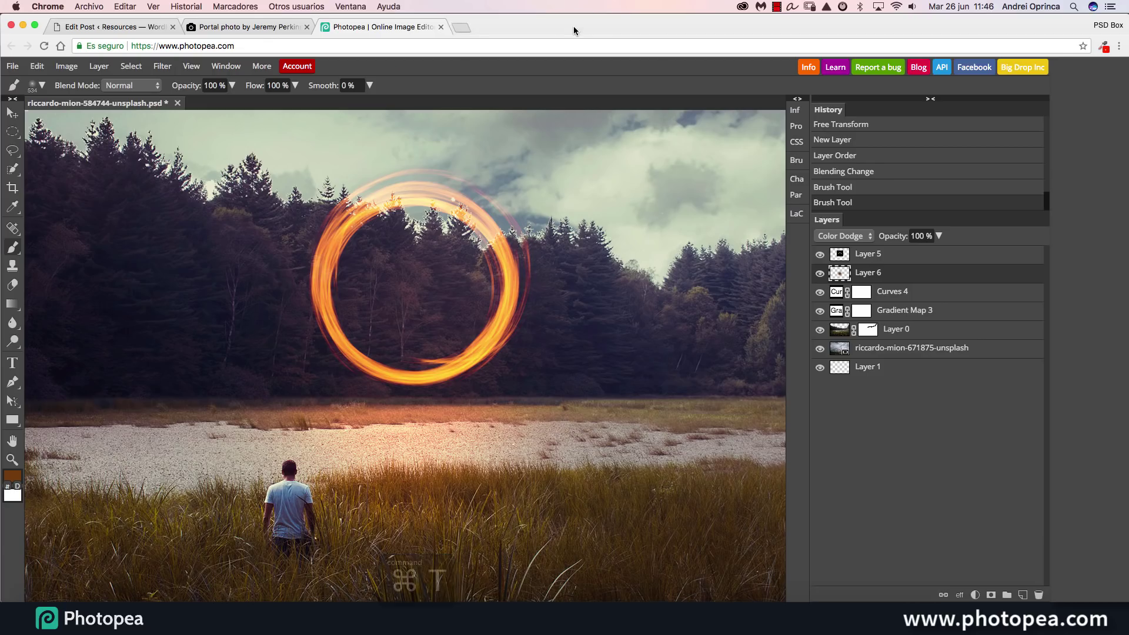
key("alt+super+t")
left_click_drag(427, 129, 465, 441)
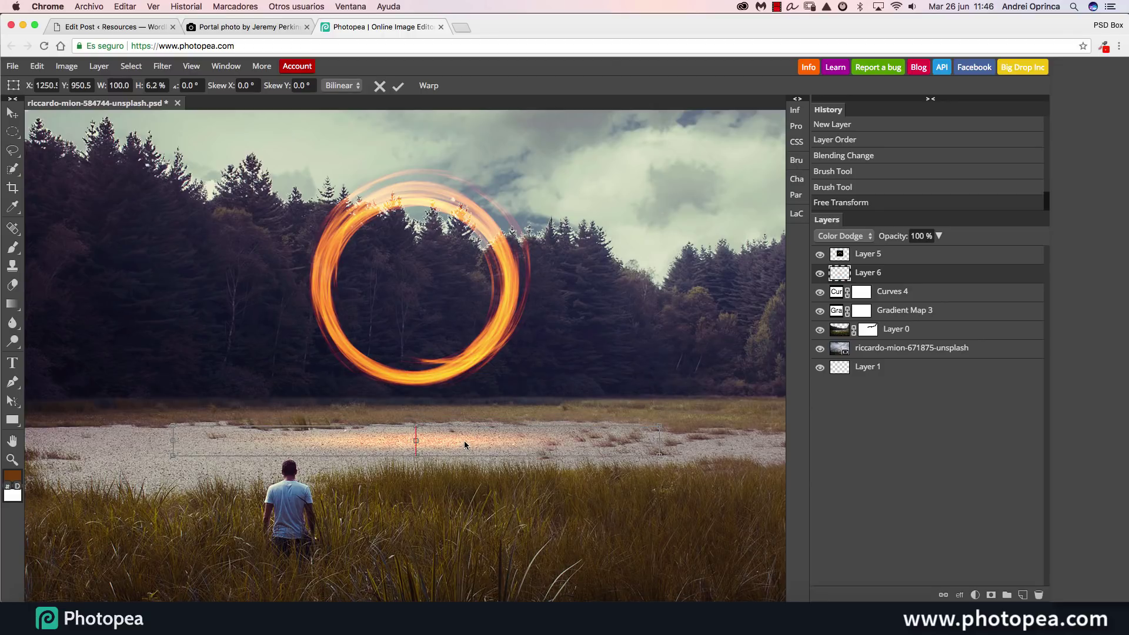
key("Return")
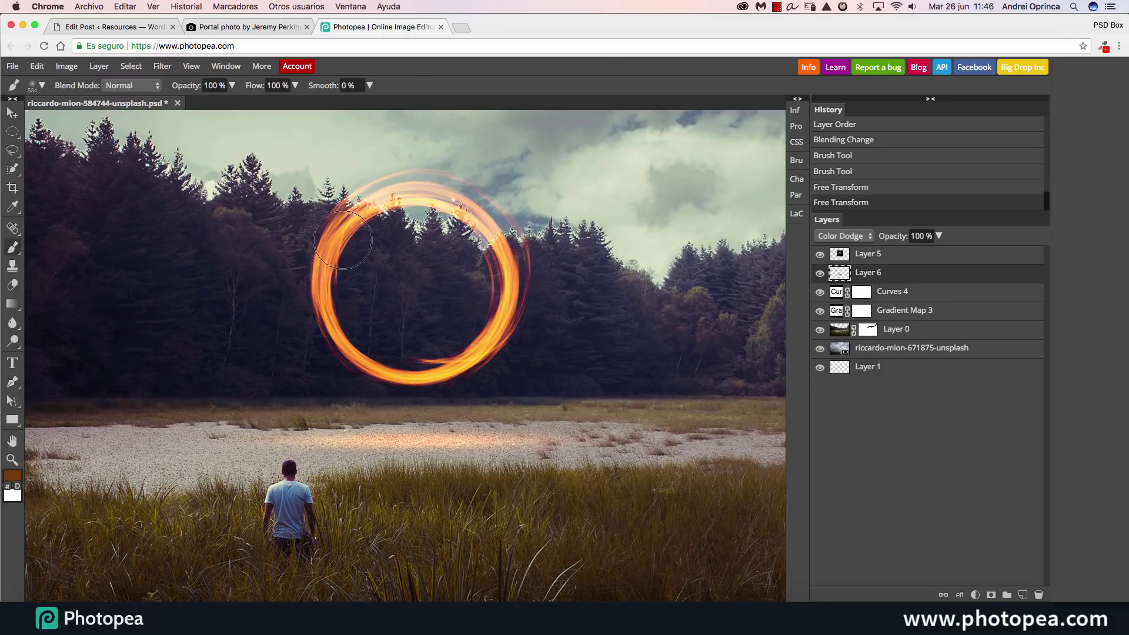
Add a Solid Color fill layer above the fire ring layer
key("ctrl+0")
key("ctrl+plus")
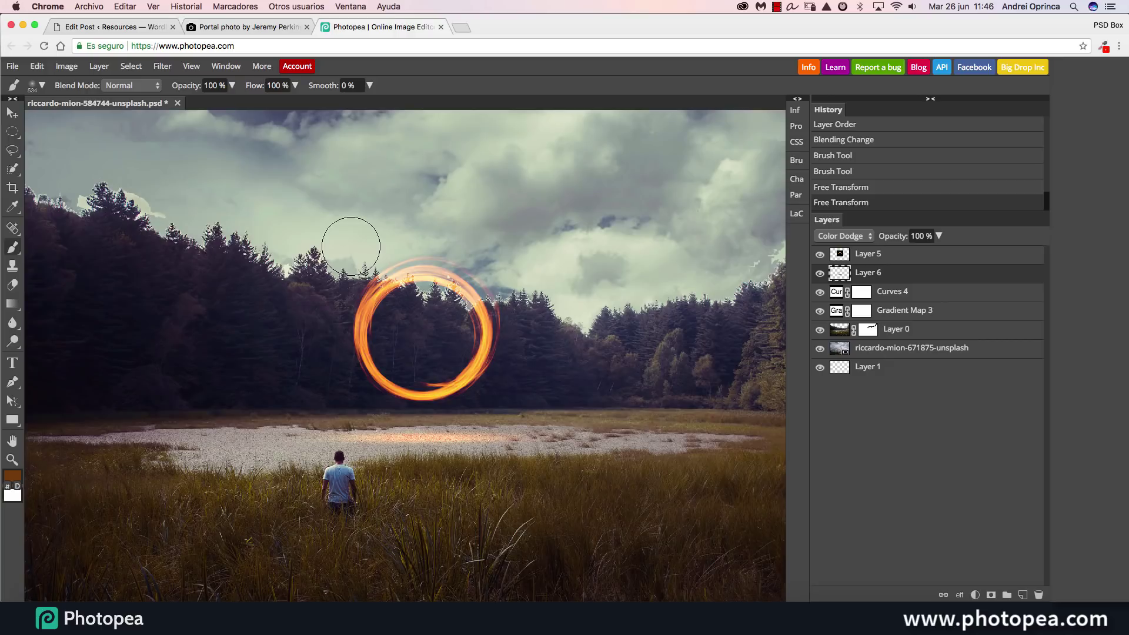
left_click(943, 254)
key("ctrl+minus")
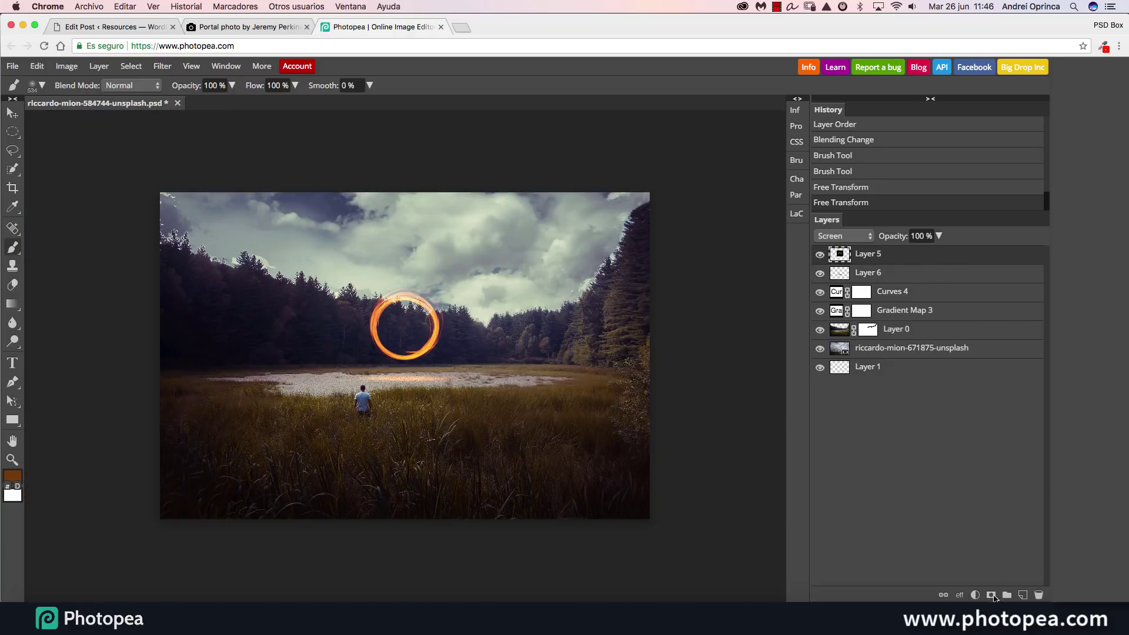
left_click(976, 596)
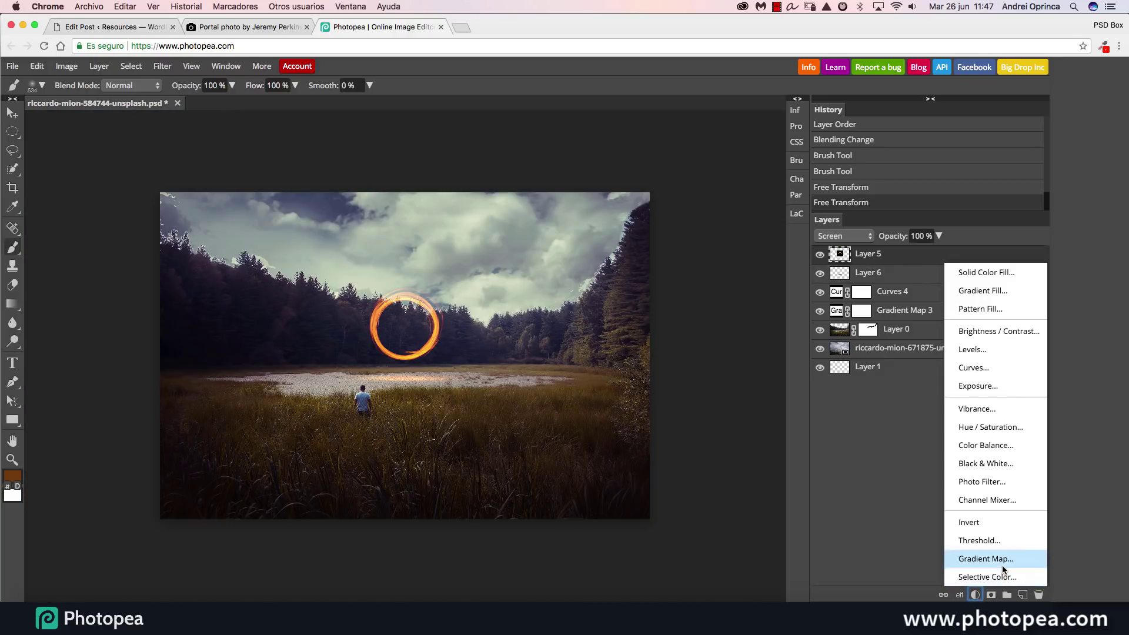
left_click(998, 274)
Set the solid fill's colour to very dark violet 0a0124 and its blend mode to Exclusion
left_click(639, 181)
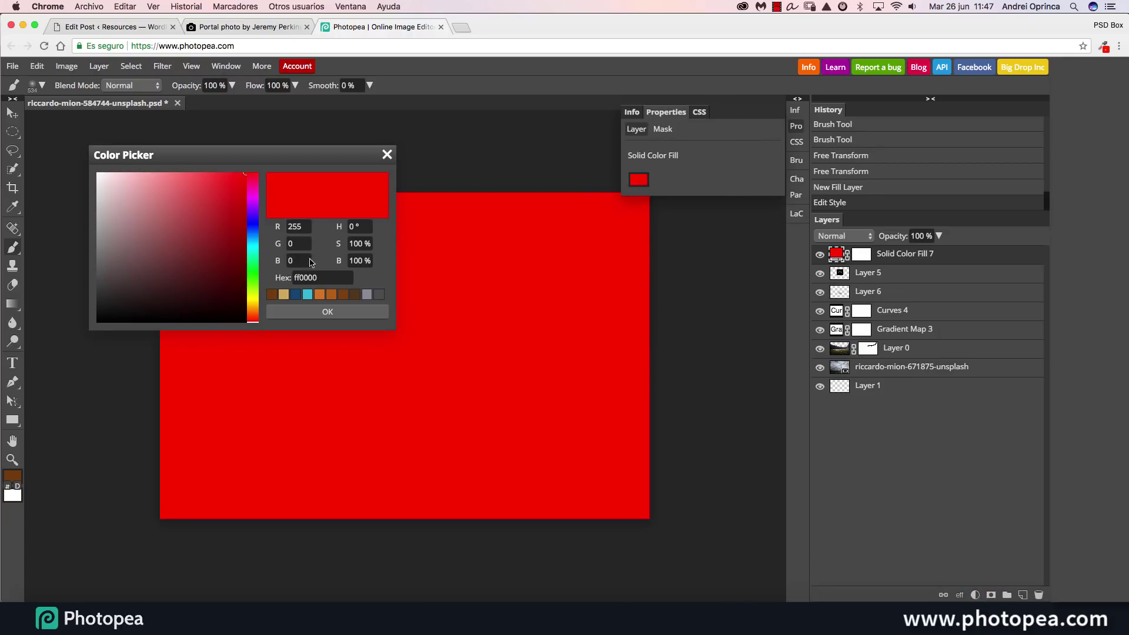
left_click_drag(256, 259, 257, 235)
left_click_drag(235, 273, 240, 304)
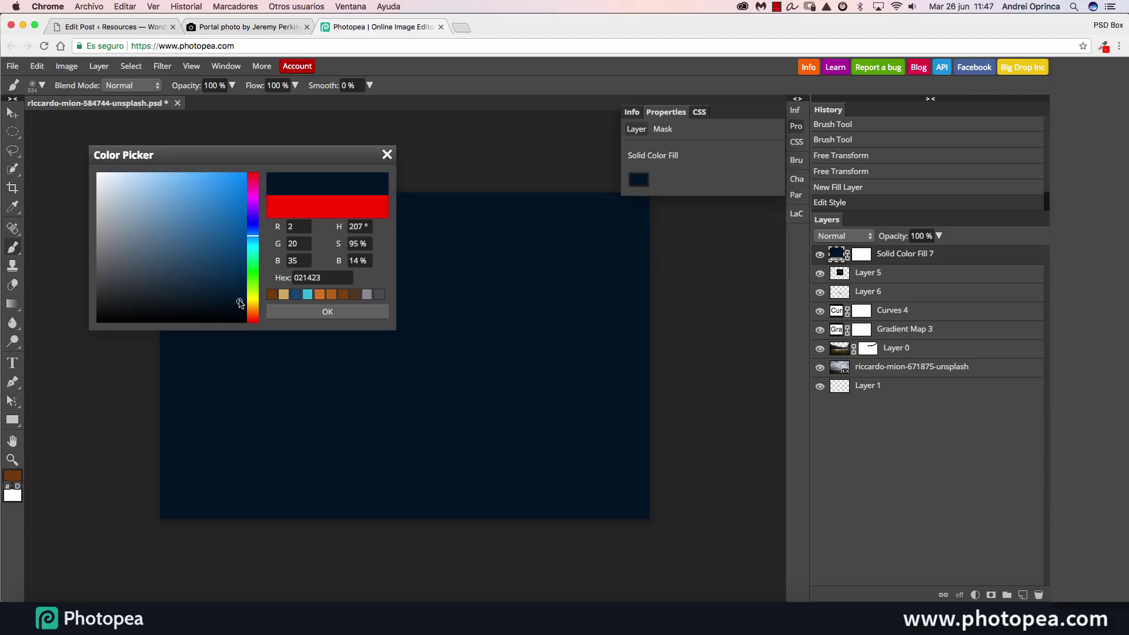
left_click(258, 216)
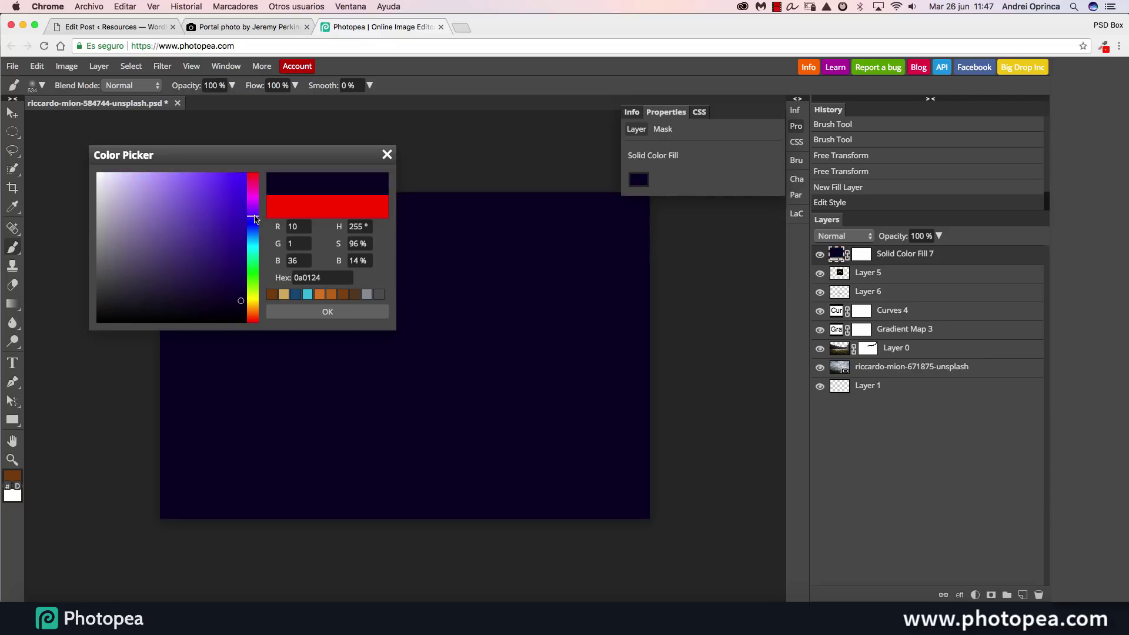
left_click(327, 313)
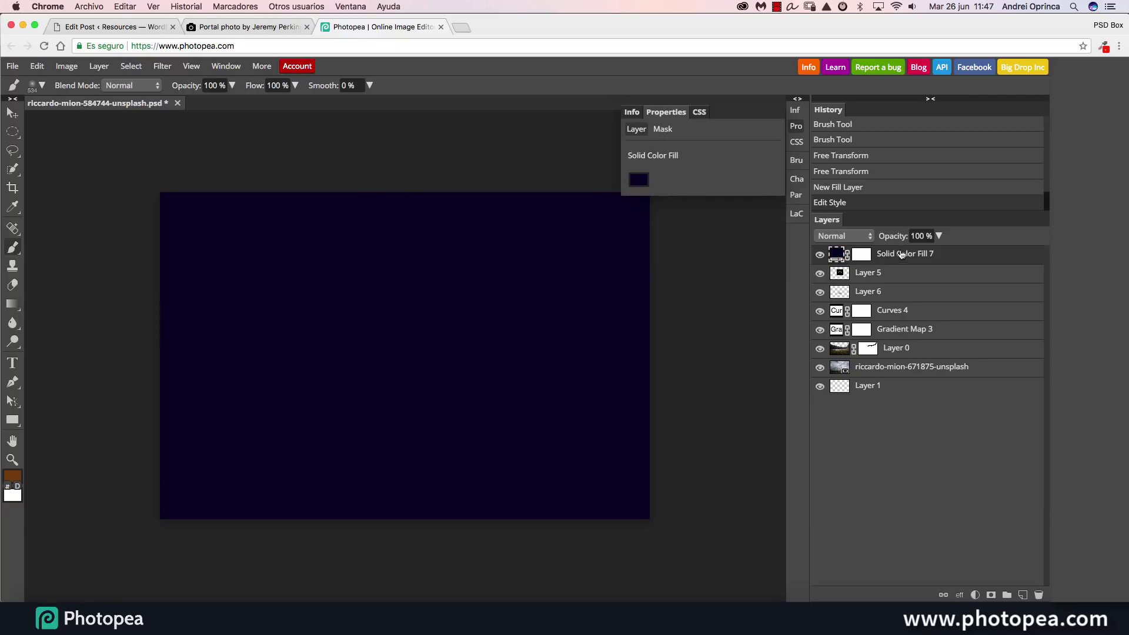
left_click(871, 236)
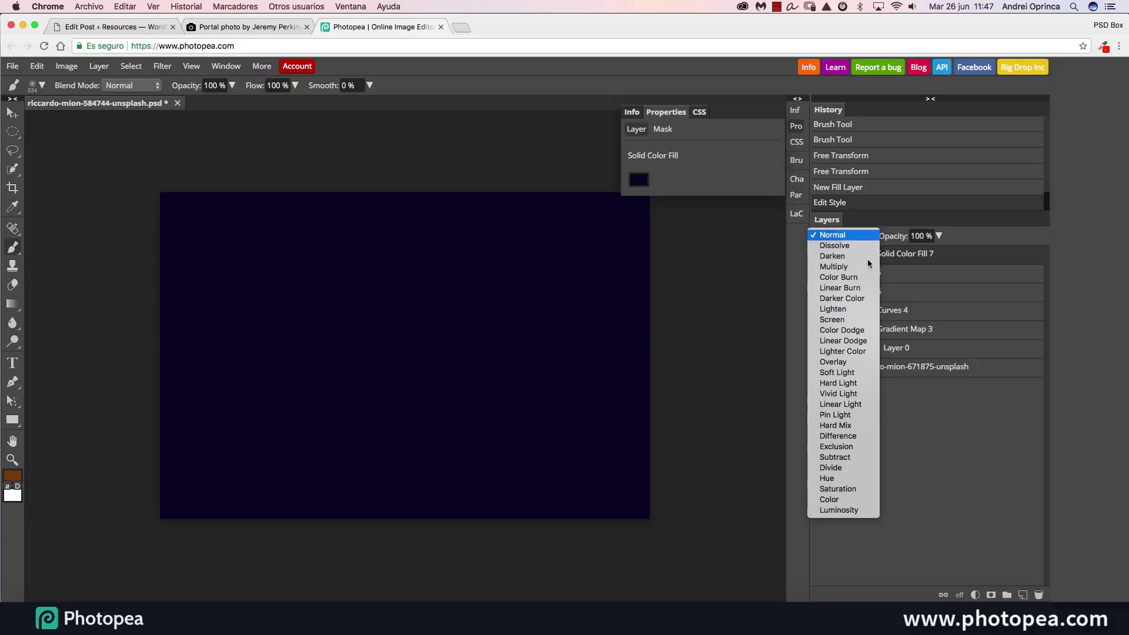
left_click(847, 446)
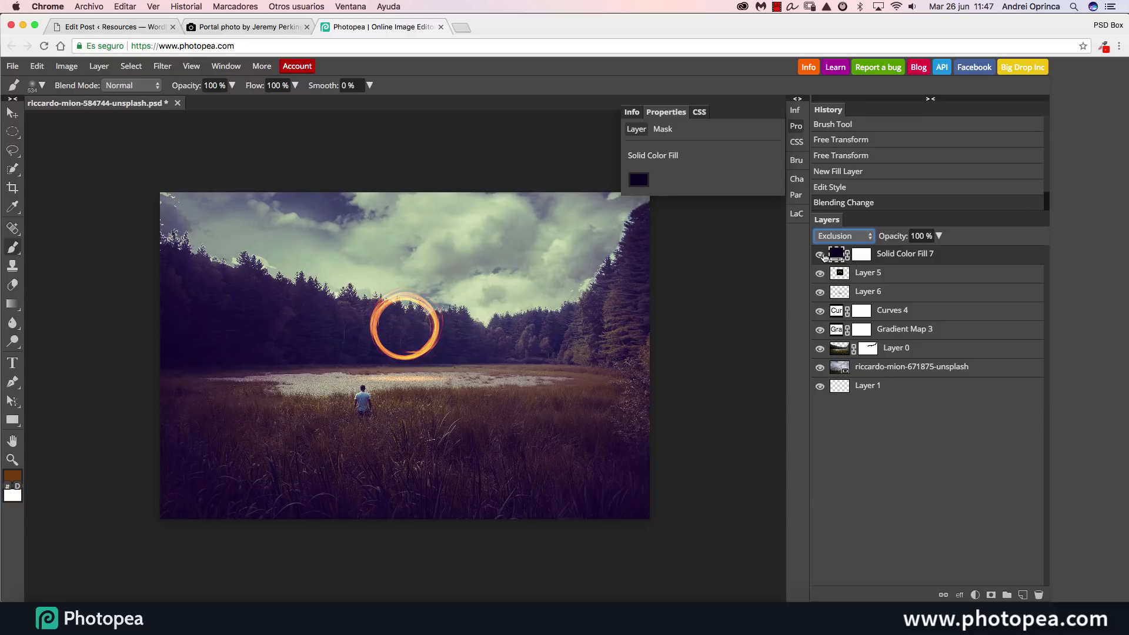
left_click(838, 256)
left_click(646, 180)
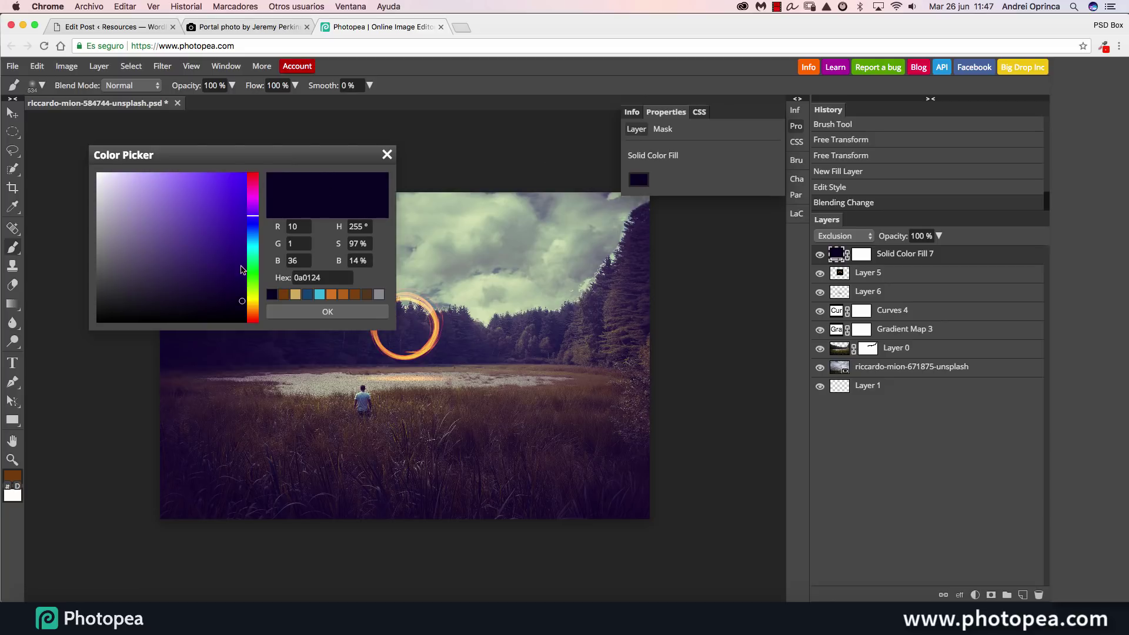
left_click(251, 233)
left_click(252, 229)
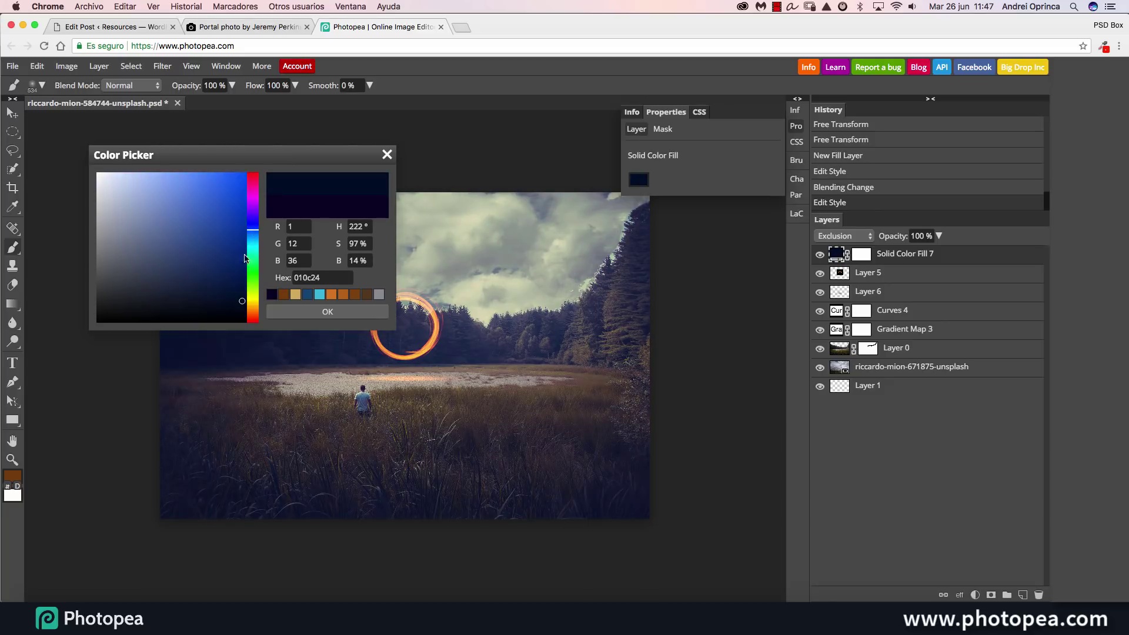
left_click_drag(231, 306, 189, 307)
left_click(387, 154)
Change the top solid fill's colour to the less saturated dark violet 150f24
left_click(639, 180)
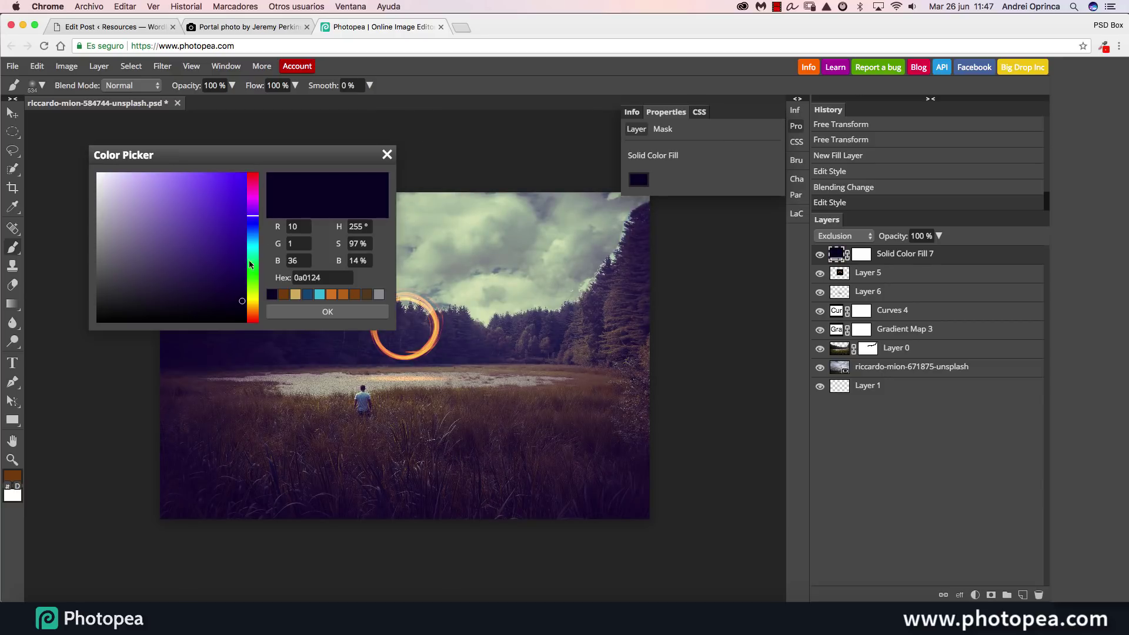
left_click(183, 301)
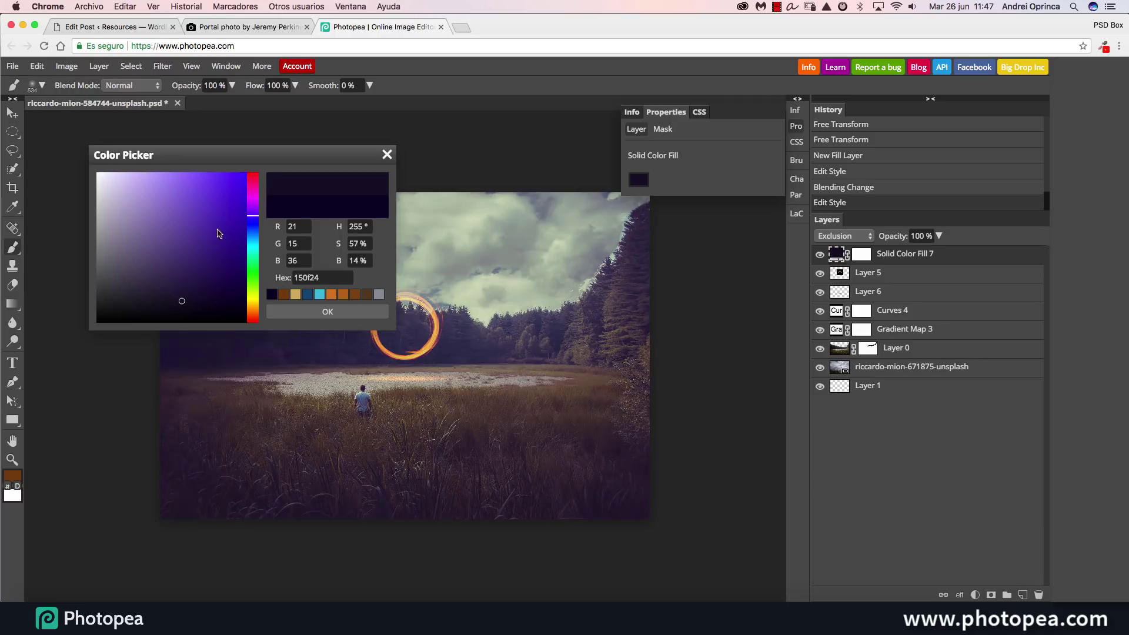
left_click(328, 313)
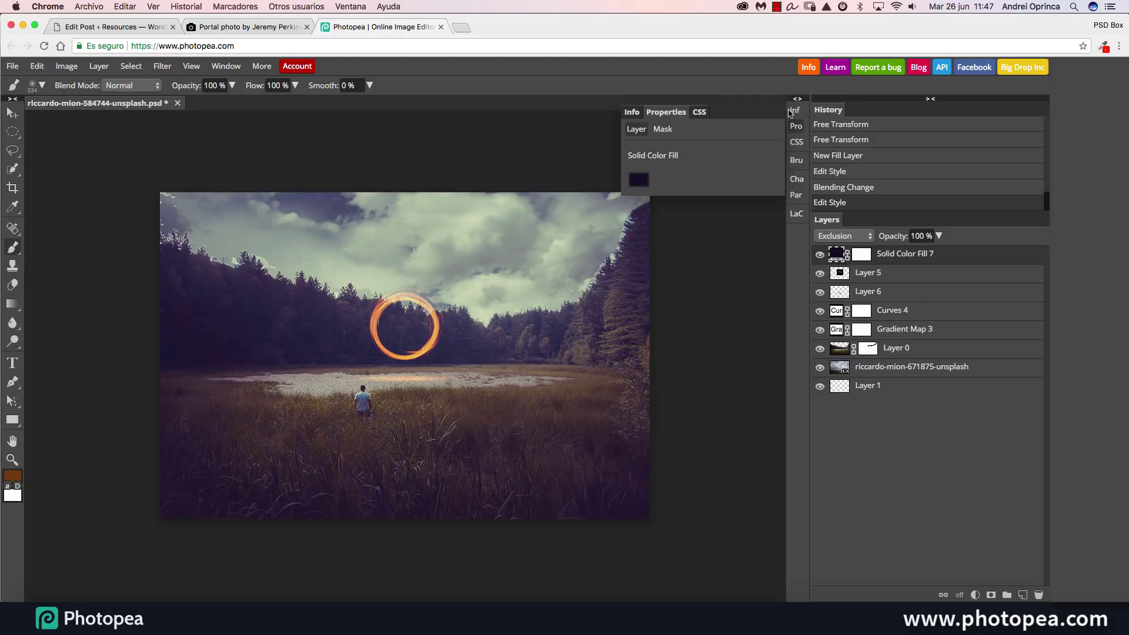
left_click(797, 125)
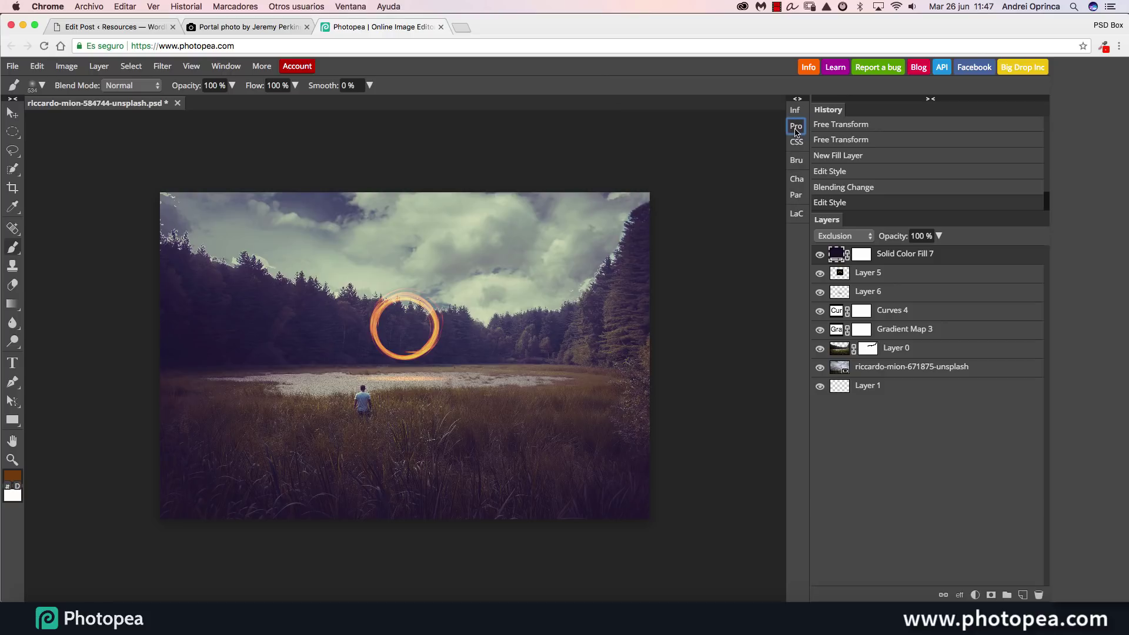
Add an Exposure adjustment layer above the solid fill, with offset -0.015 and gamma correction 1.237
left_click(976, 595)
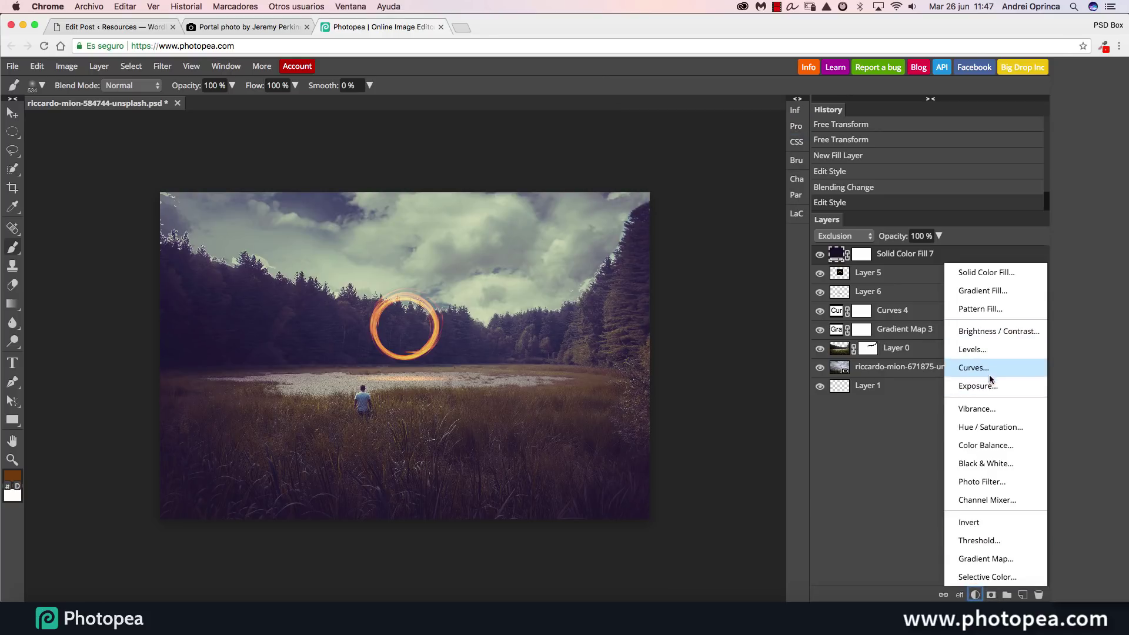
left_click(991, 384)
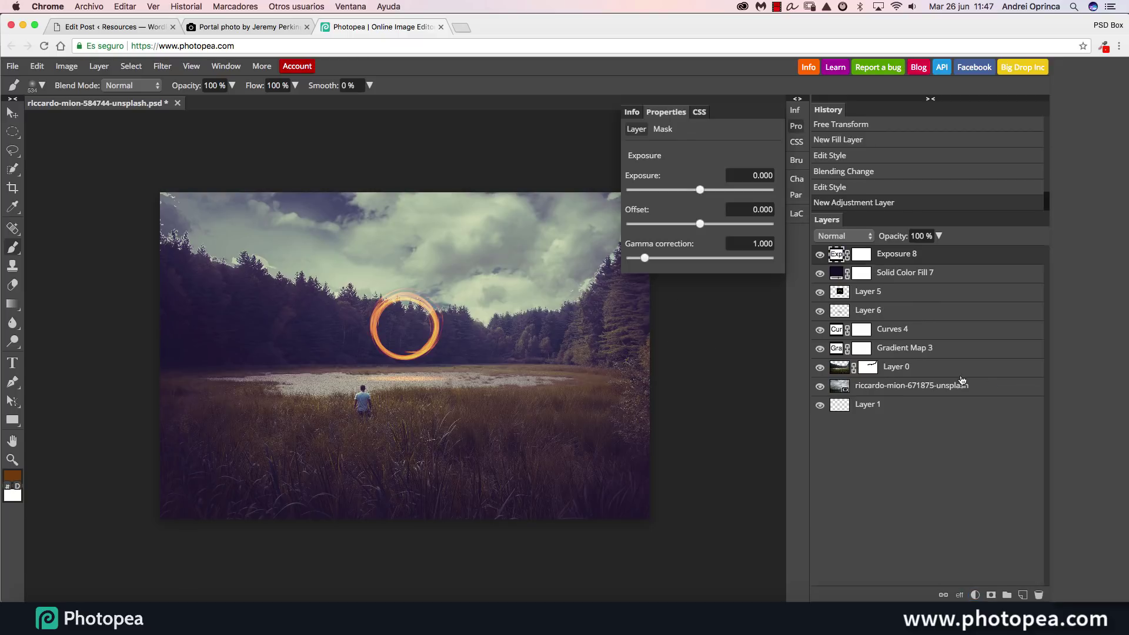
left_click_drag(696, 190, 698, 224)
left_click(700, 190)
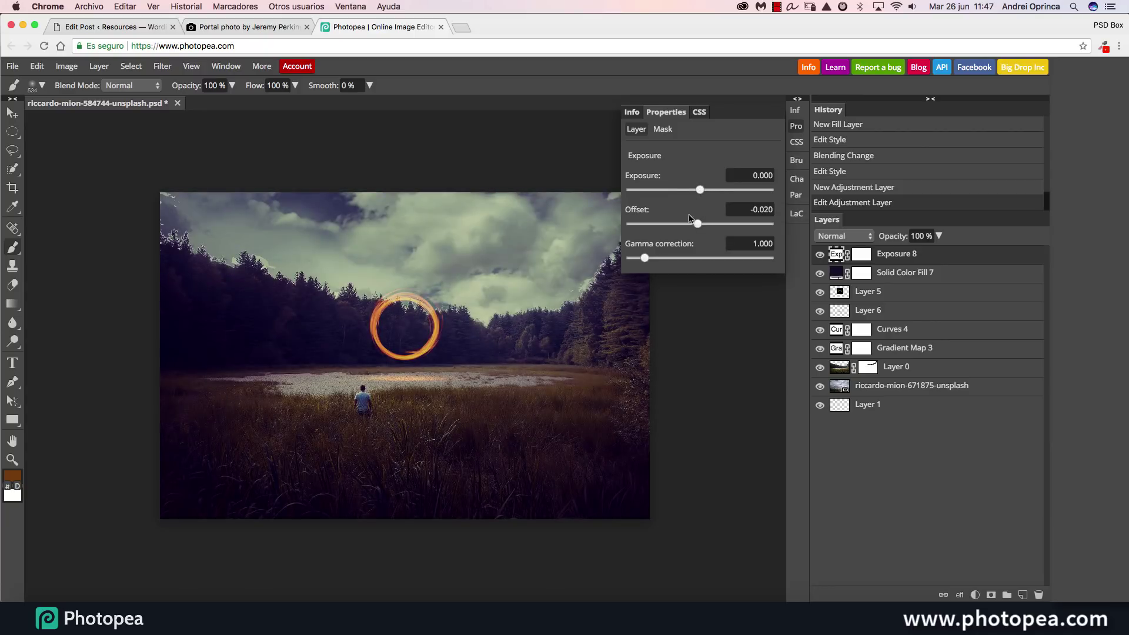
left_click_drag(649, 258, 650, 259)
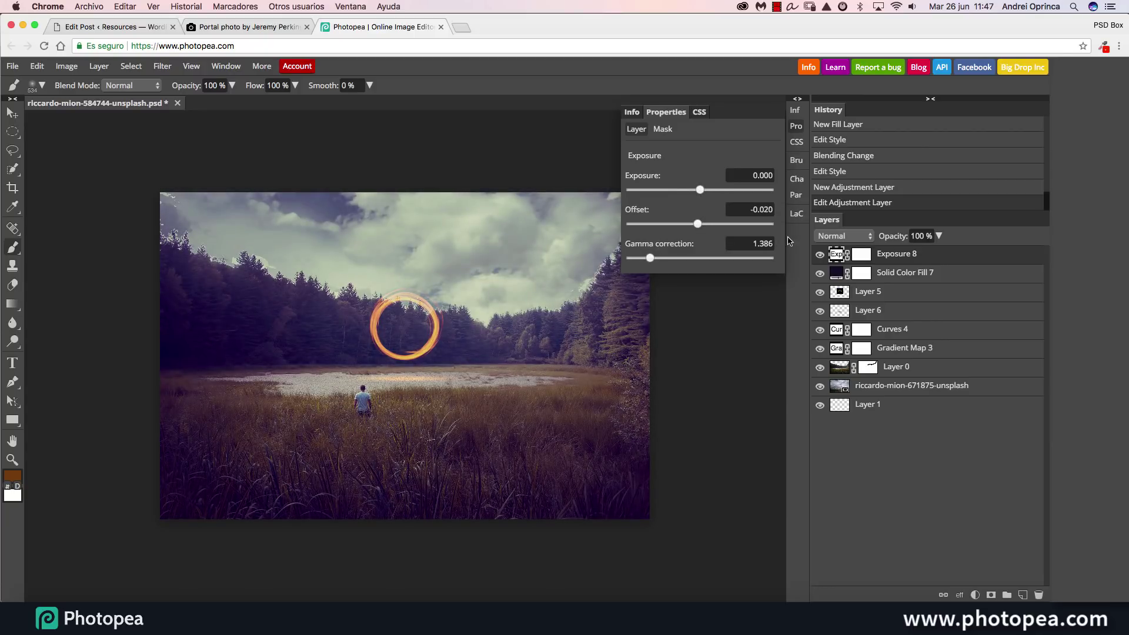
left_click_drag(697, 225, 696, 224)
left_click_drag(652, 258, 648, 259)
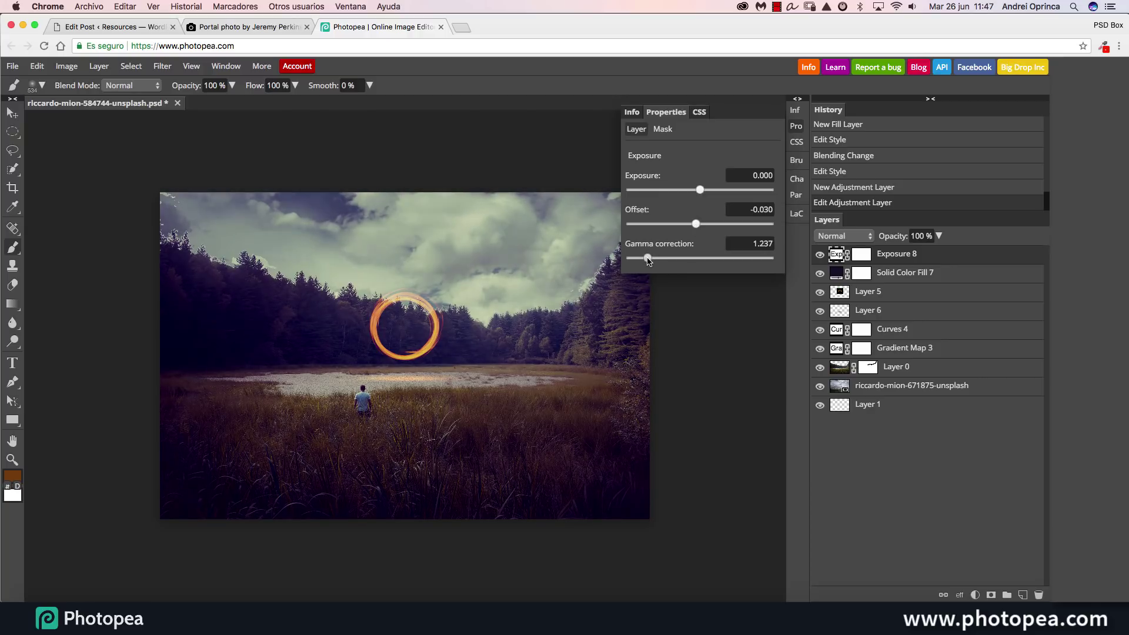
left_click(700, 224)
left_click_drag(699, 227, 698, 227)
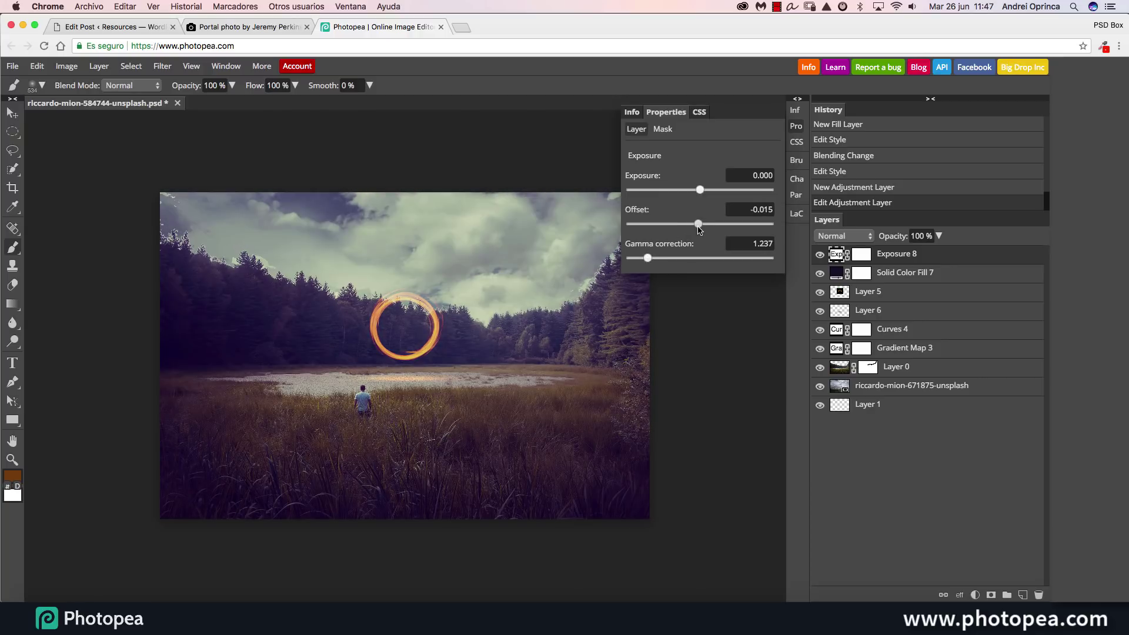
left_click(820, 255)
left_click(976, 596)
Paint black on the Exposure layer's mask over the fire ring and the grass beneath it
left_click(861, 254)
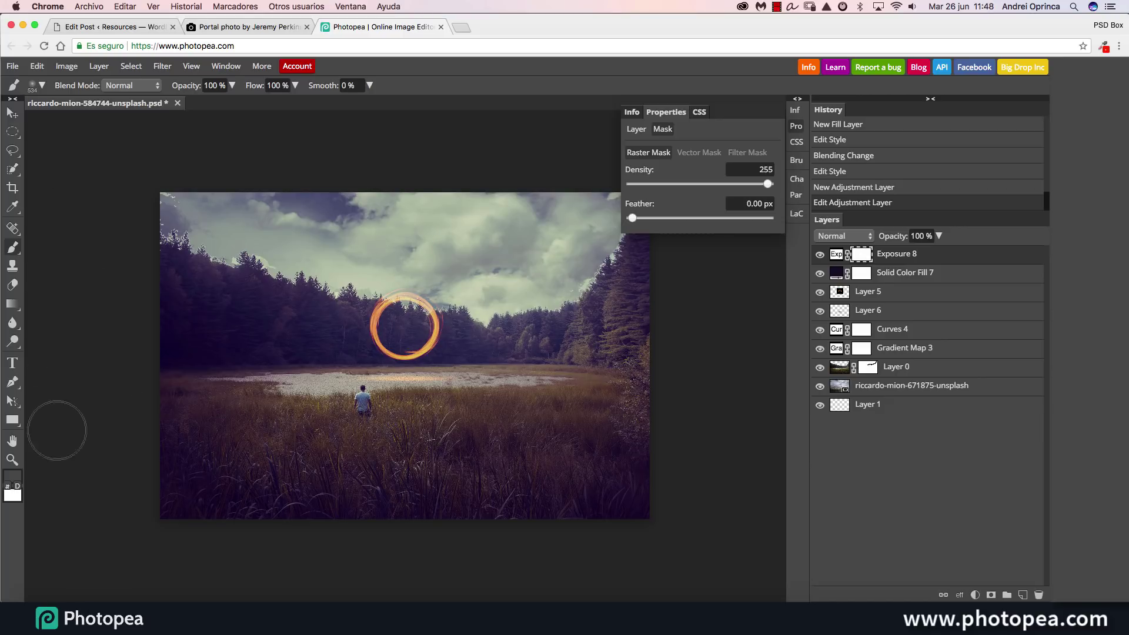
key("x")
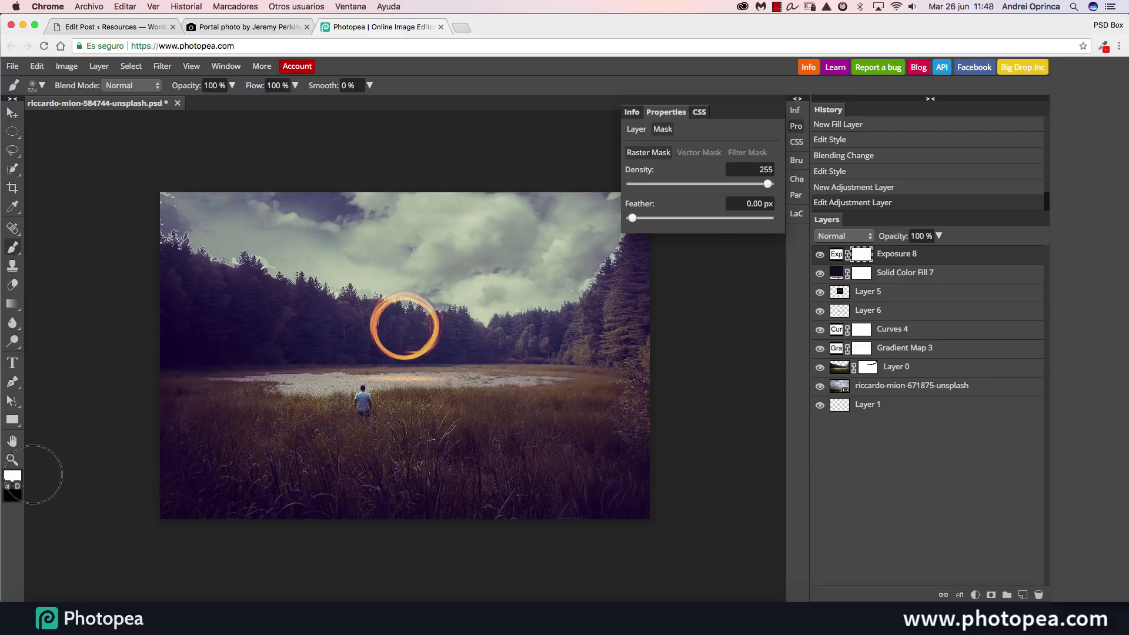
key("x")
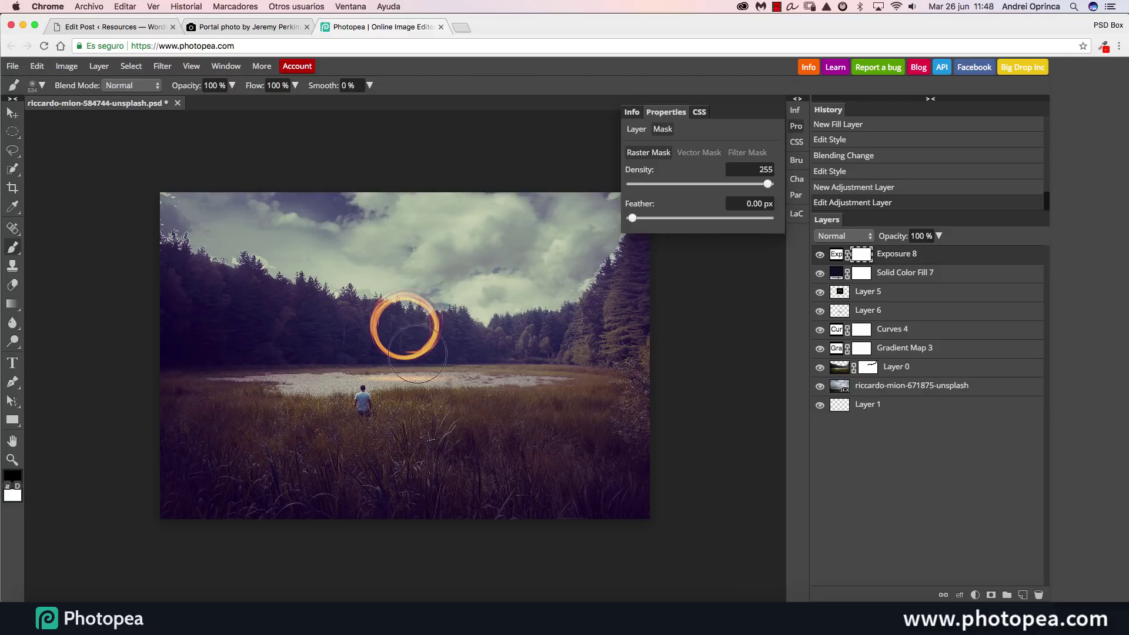
left_click_drag(406, 335, 412, 318)
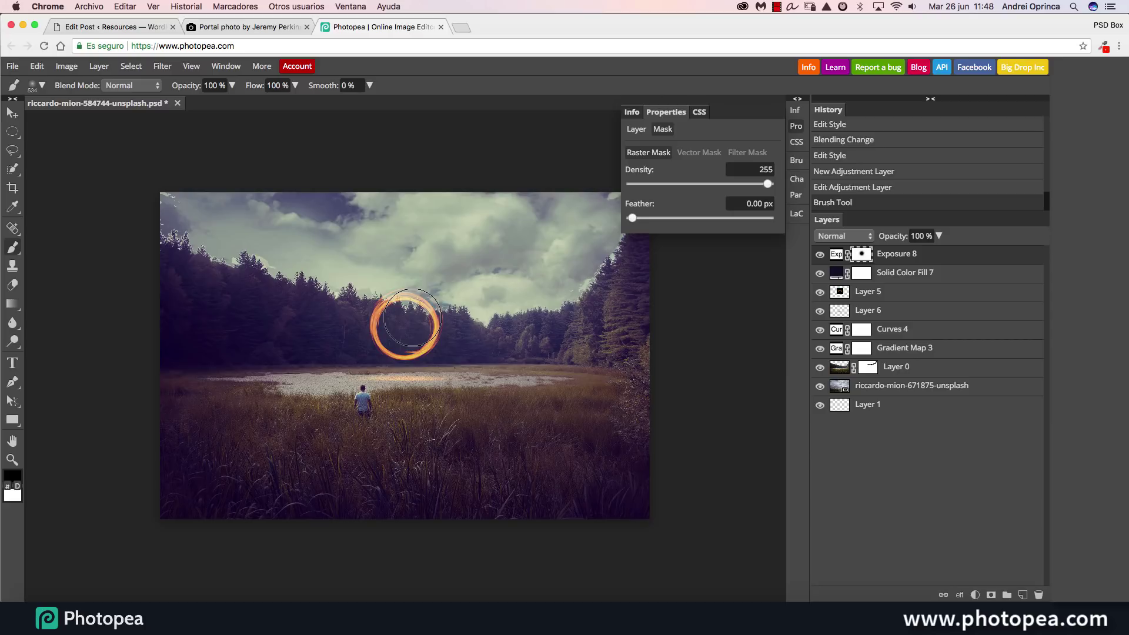
right_click(12, 341)
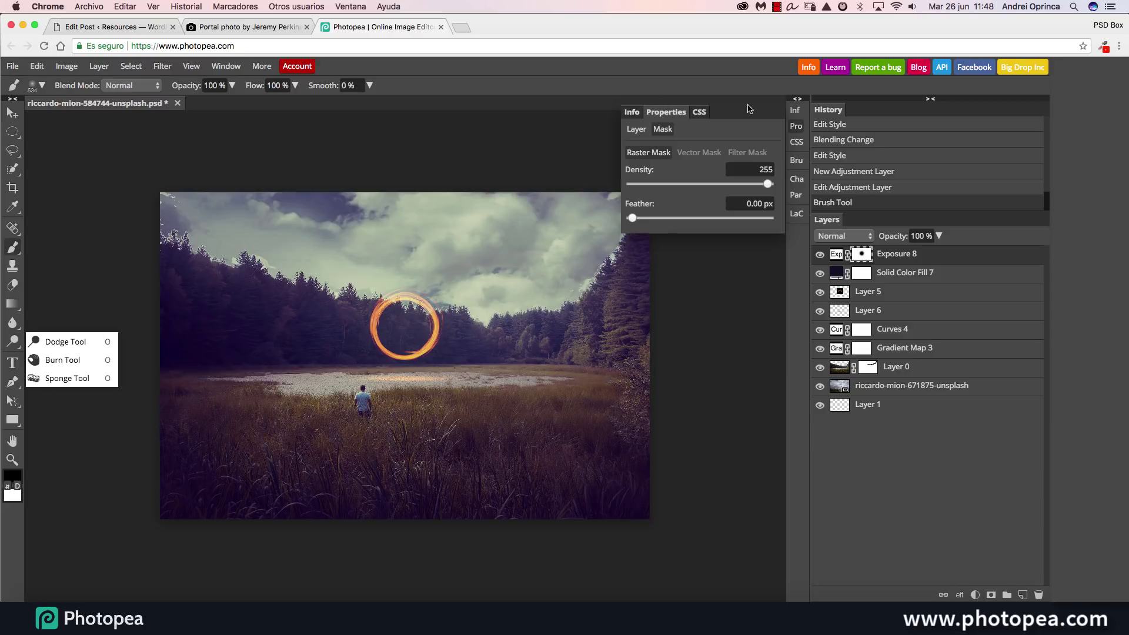
left_click_drag(194, 471, 450, 496)
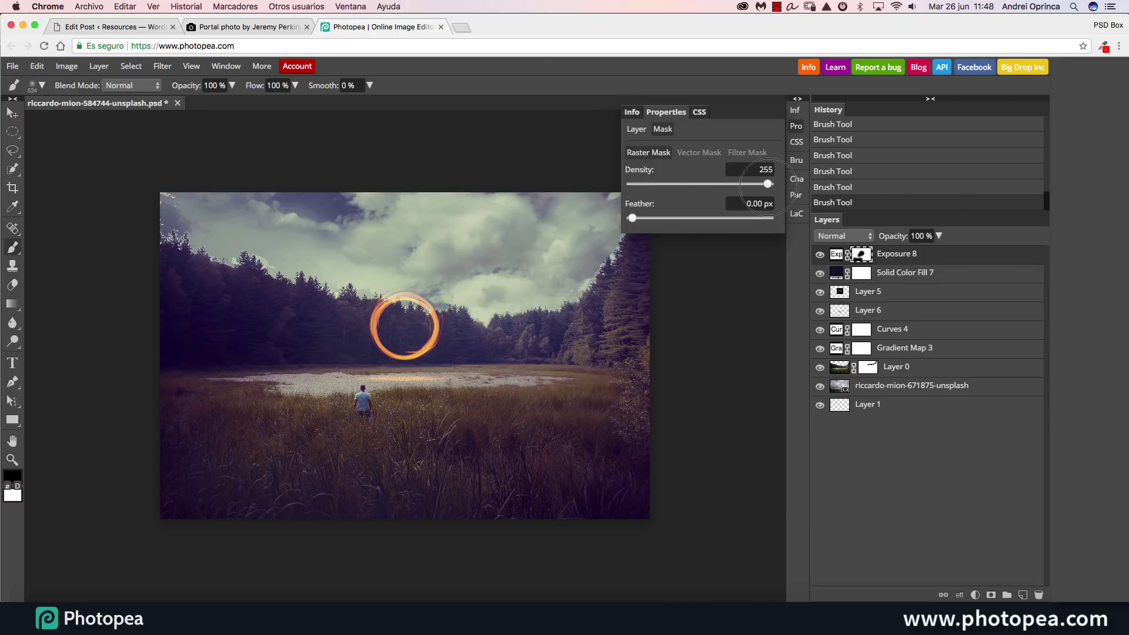
Set the Exposure layer mask's density to 215 and try out a feather on it
mouse_move(766, 186)
left_mouse_down()
mouse_move(693, 190)
mouse_move(748, 190)
left_mouse_up()
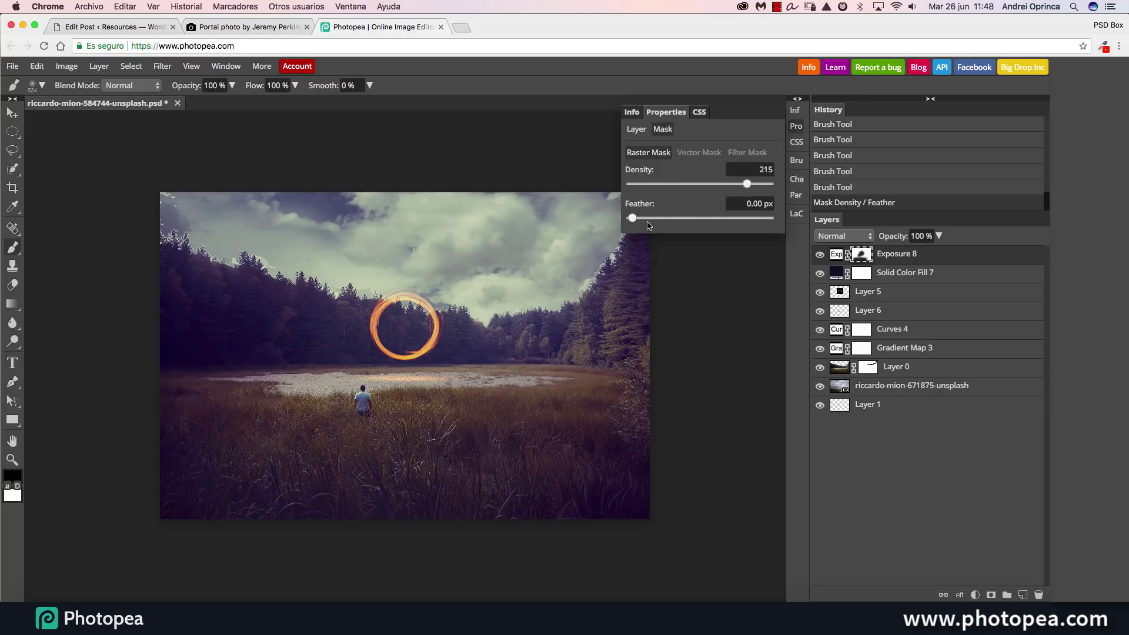
left_click_drag(634, 220, 709, 220)
left_click(847, 254)
left_click(847, 255)
right_click(946, 262)
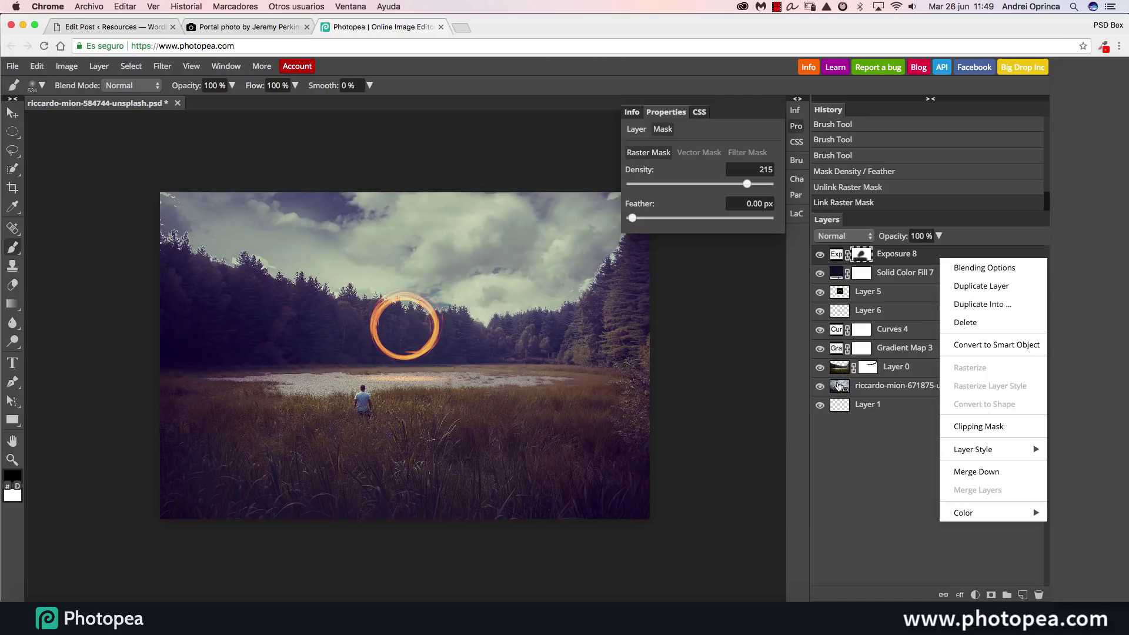
Turn the Gradient Map adjustment into a clipping mask on Layer 0, the masked landscape
left_click(895, 367)
left_click(820, 349)
left_click(821, 348)
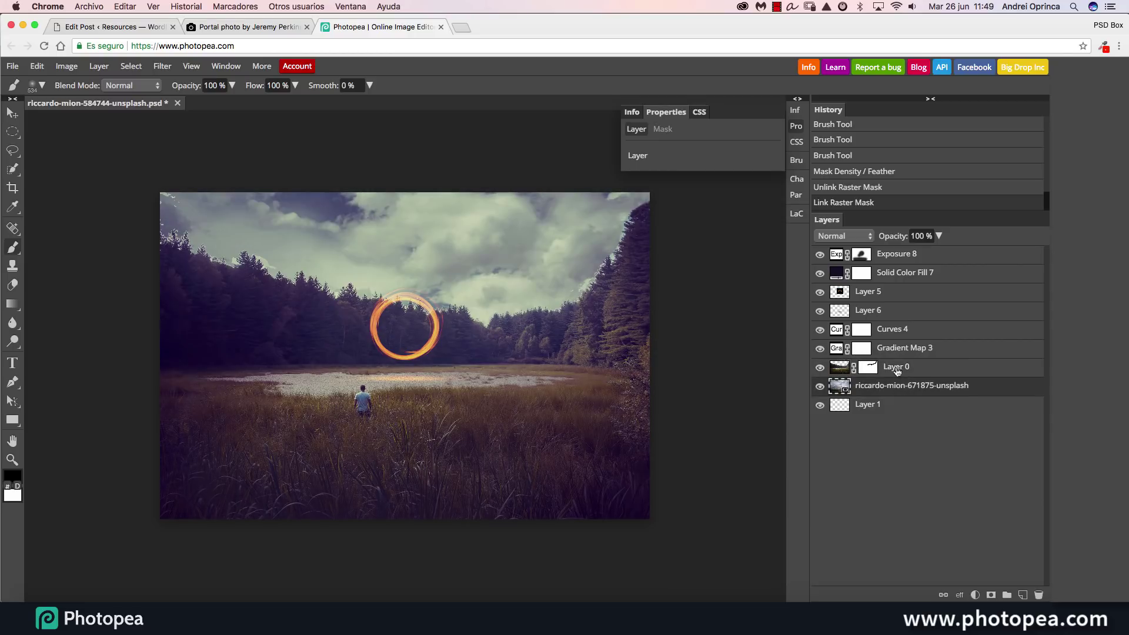
left_click(821, 367)
left_click(821, 367)
left_click(944, 350)
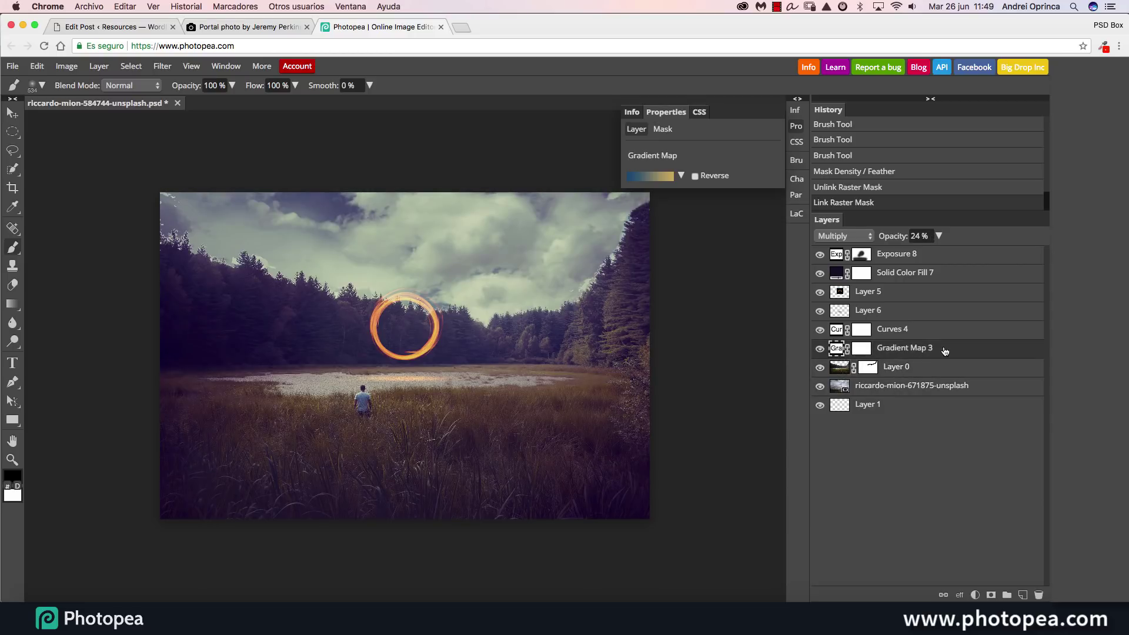
right_click(944, 350)
left_click(984, 257)
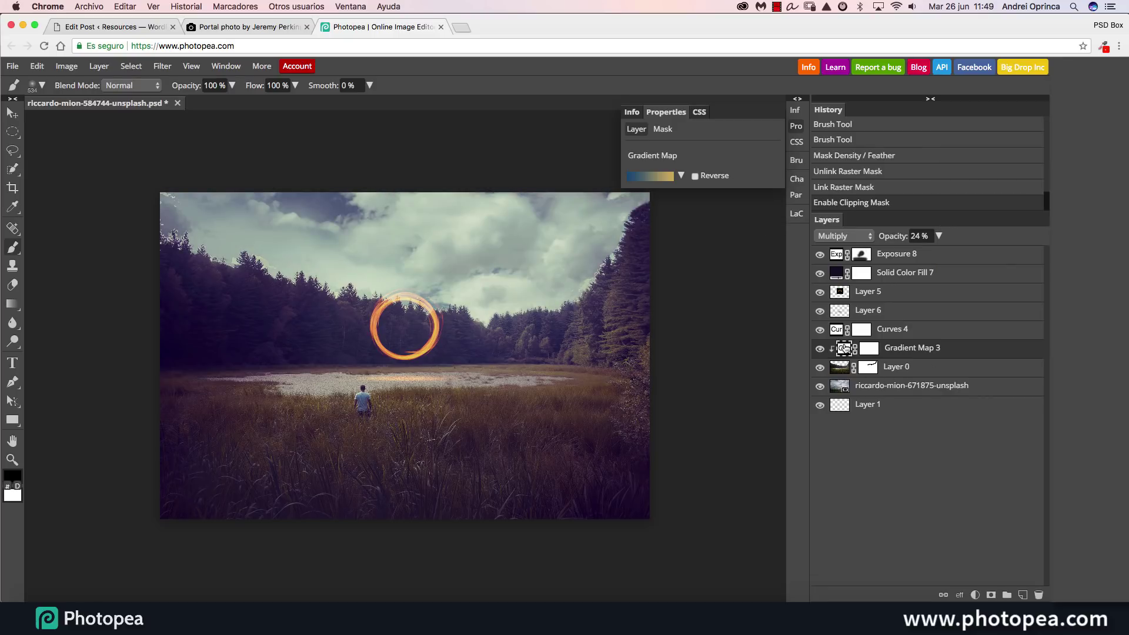
Set the starting colour stop of the Gradient Map's gradient to very dark magenta 240115
left_click(643, 130)
left_click(650, 176)
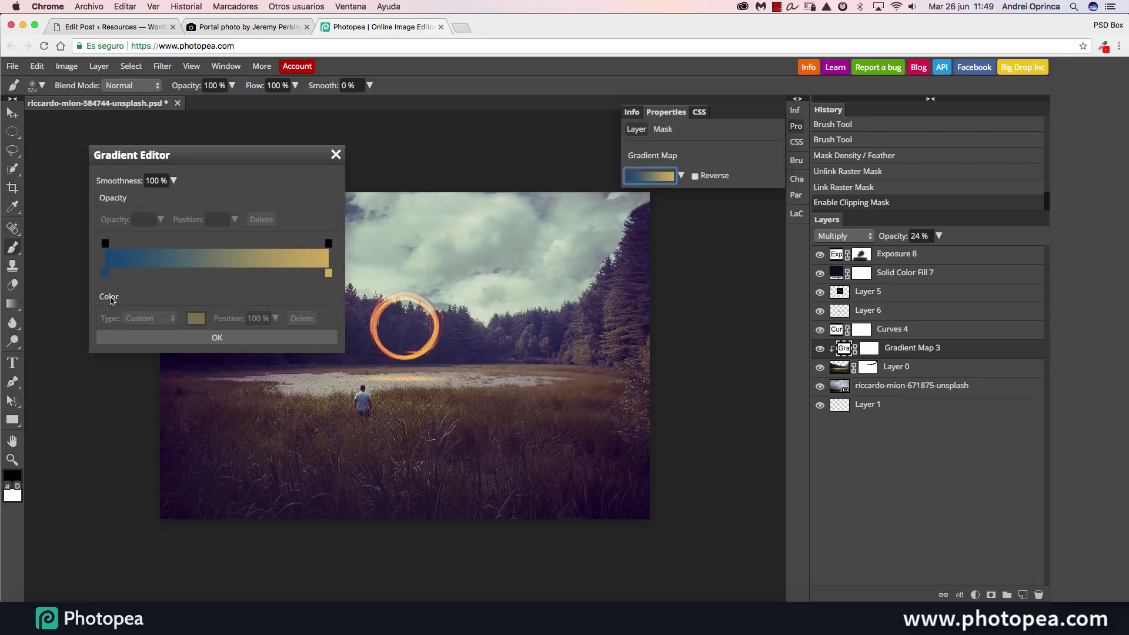
left_click(105, 273)
left_click(196, 318)
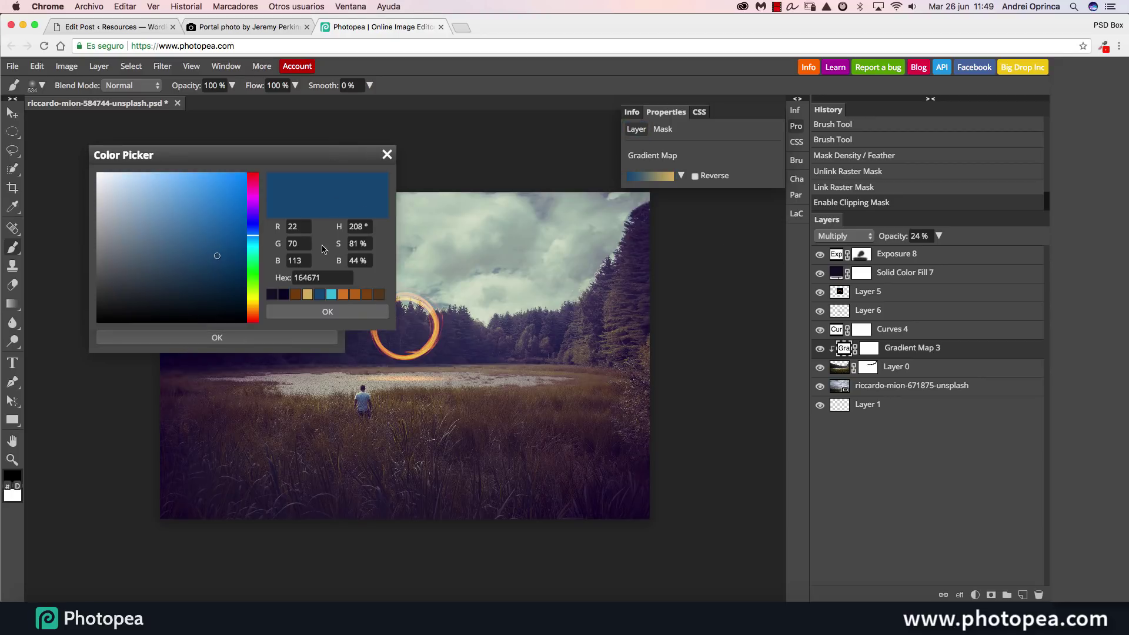
left_click(282, 295)
left_click(253, 198)
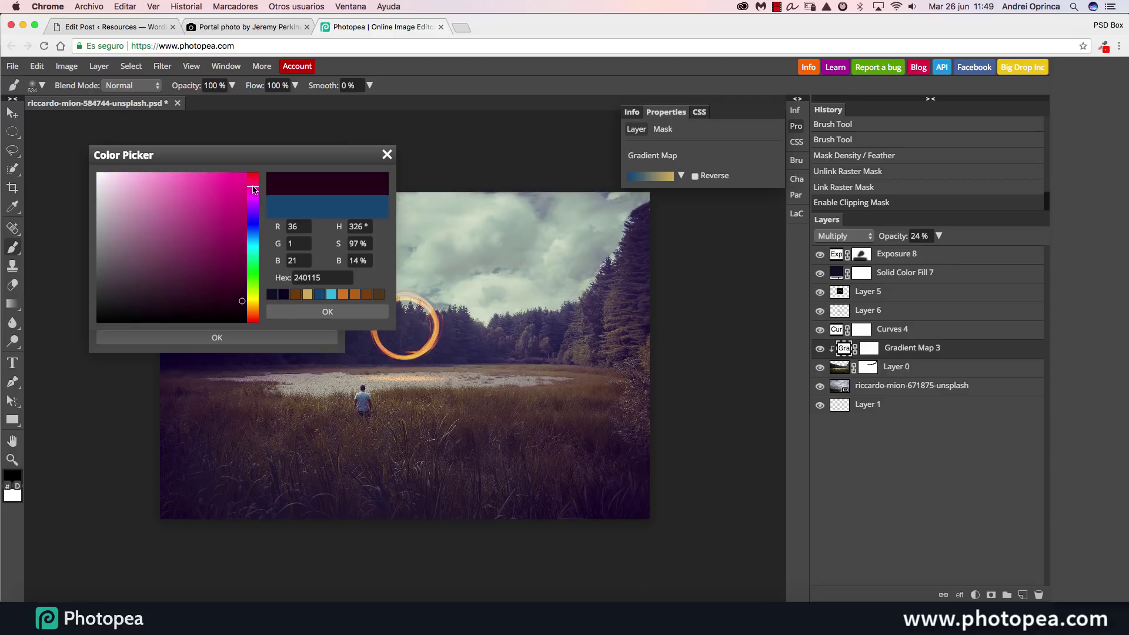
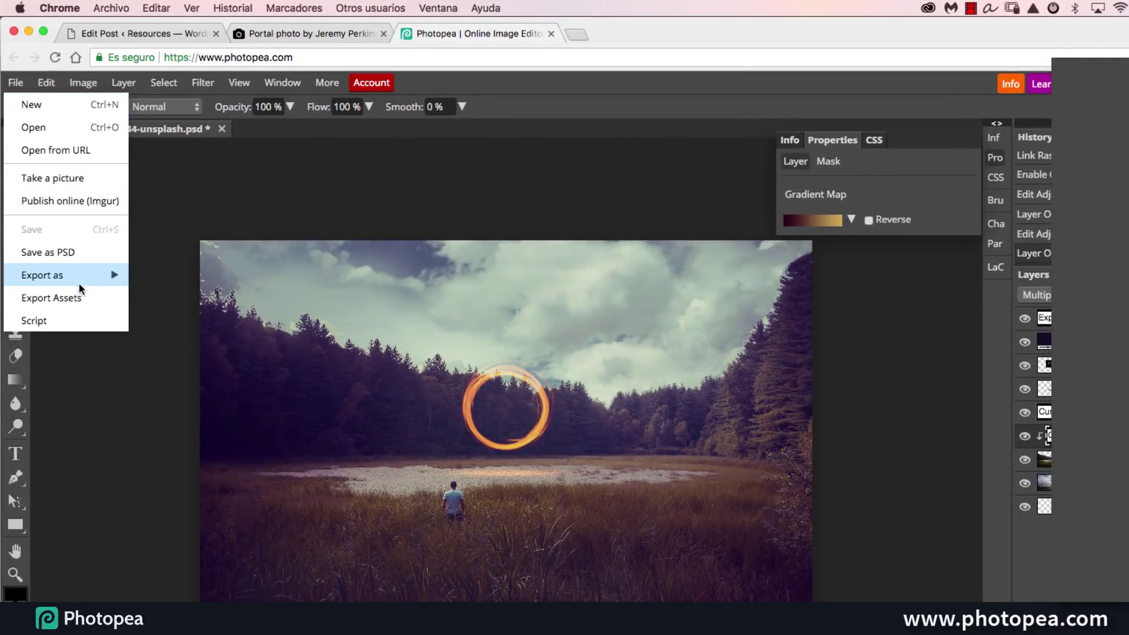
Examine the available export file formats and the Export Assets options without exporting anything
mouse_move(80, 277)
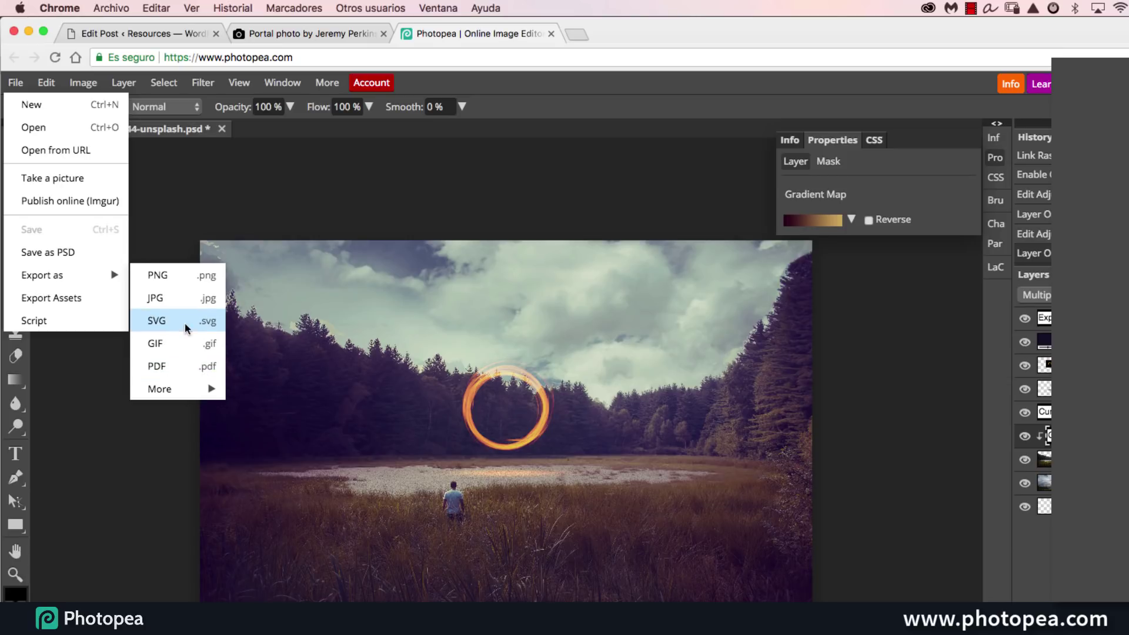
mouse_move(184, 392)
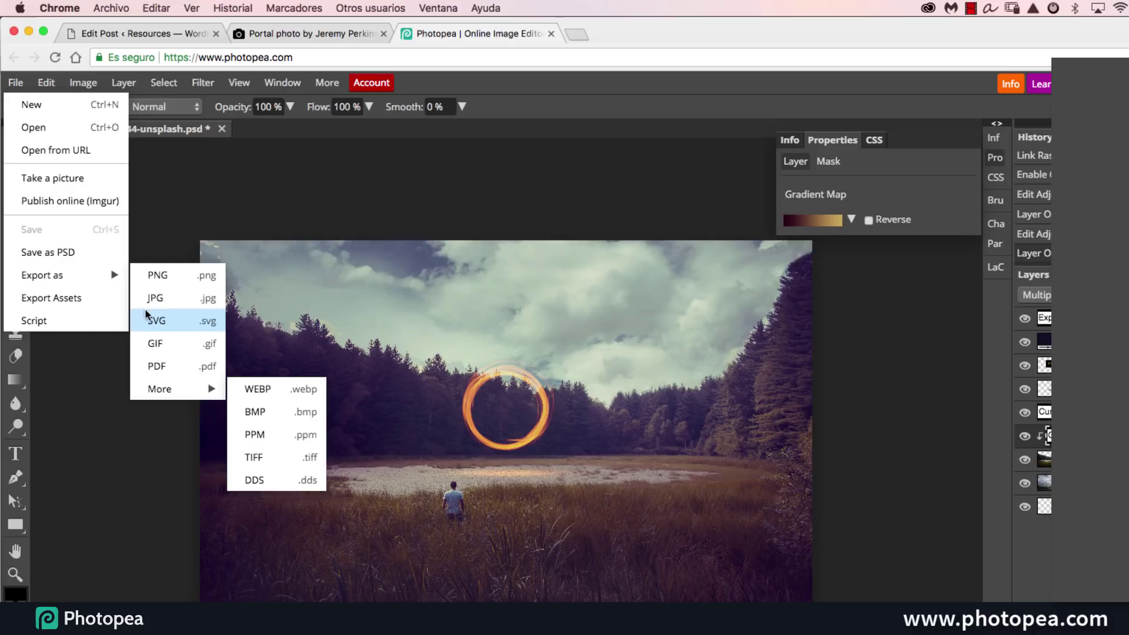
left_click(75, 300)
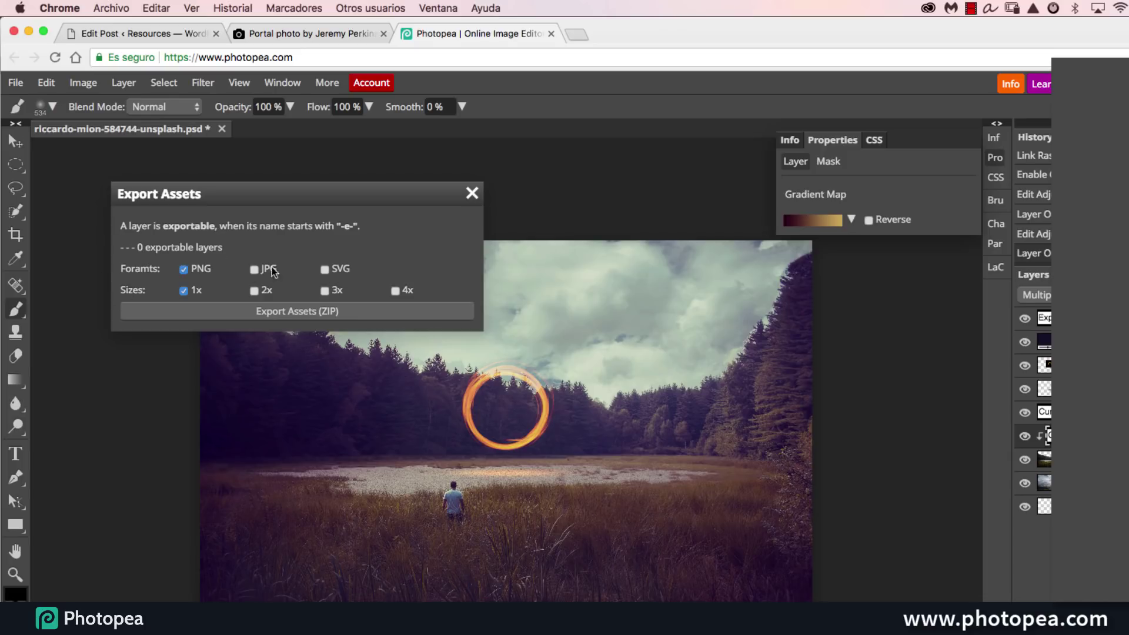
left_click(472, 194)
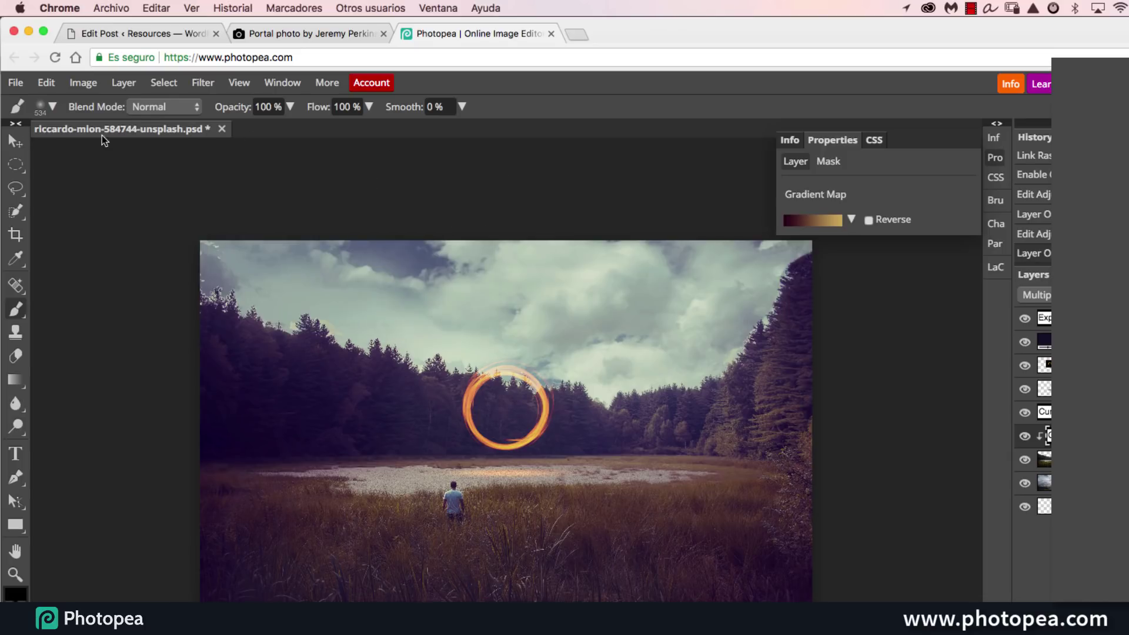
Check the format choices offered when saving the document as PSD, cancel the save, and view the composite enlarged
left_click(15, 83)
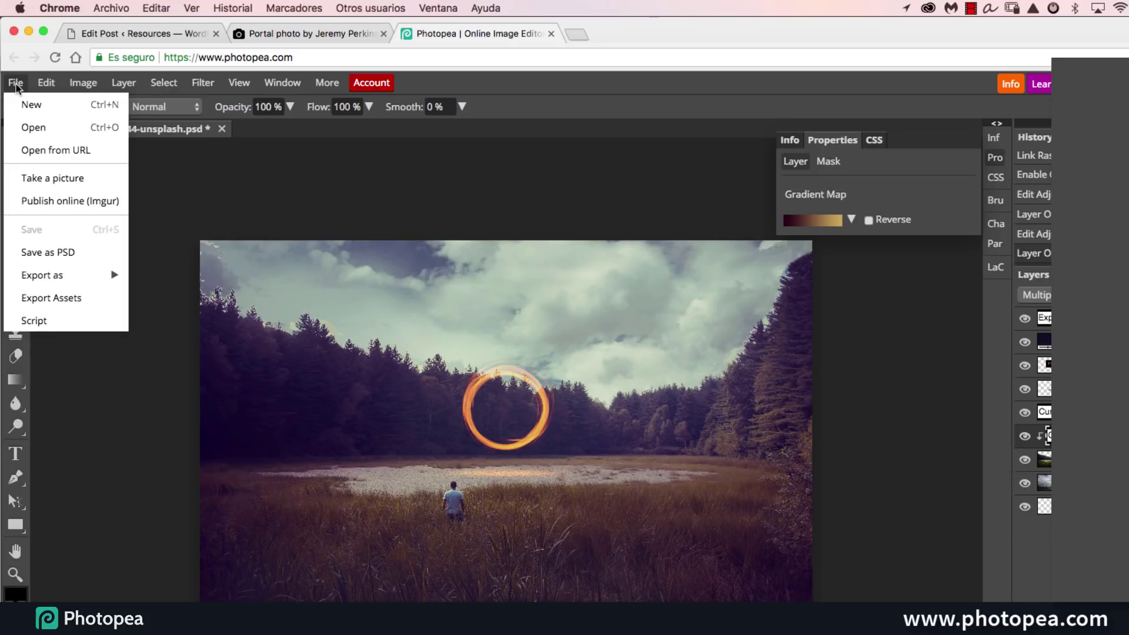
left_click(84, 253)
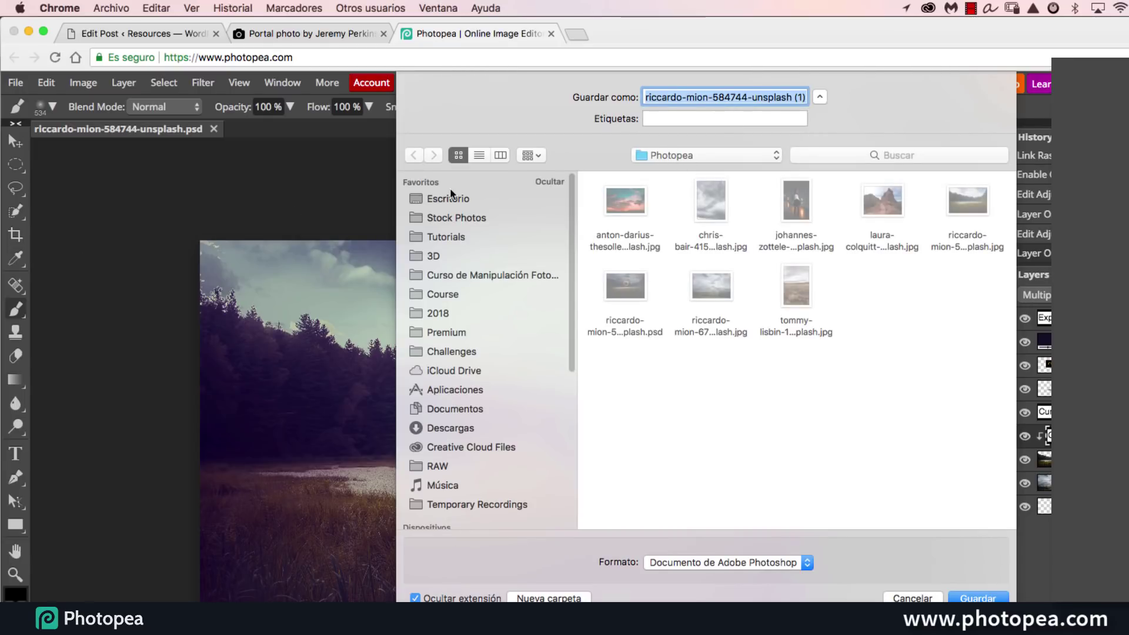
left_click(806, 562)
left_click(872, 466)
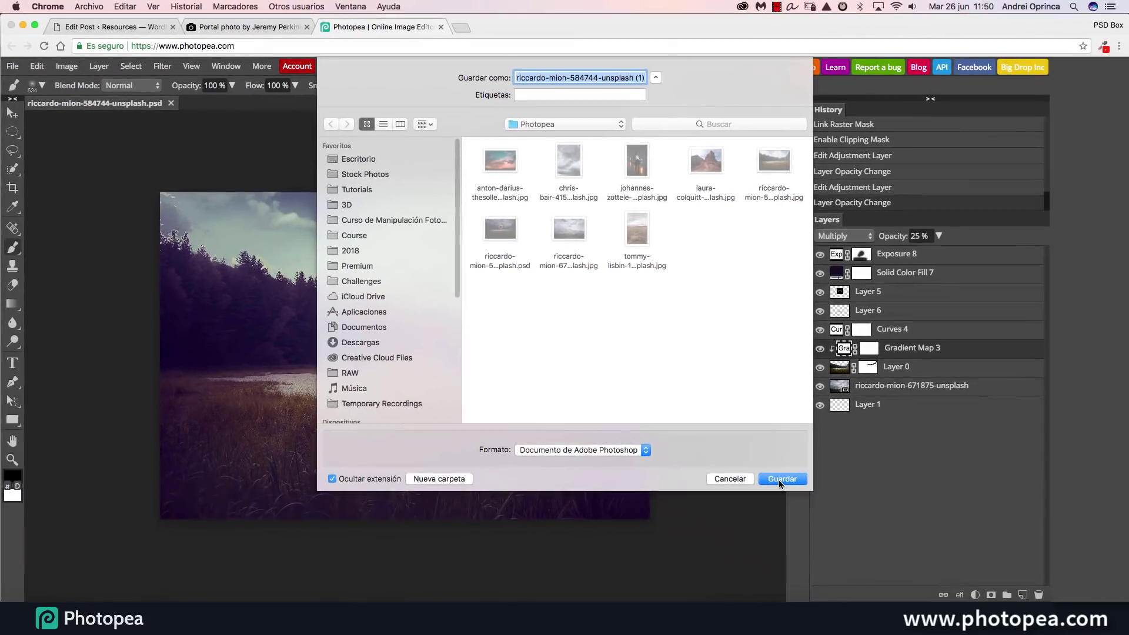
left_click(623, 452)
left_click(728, 447)
left_click(747, 478)
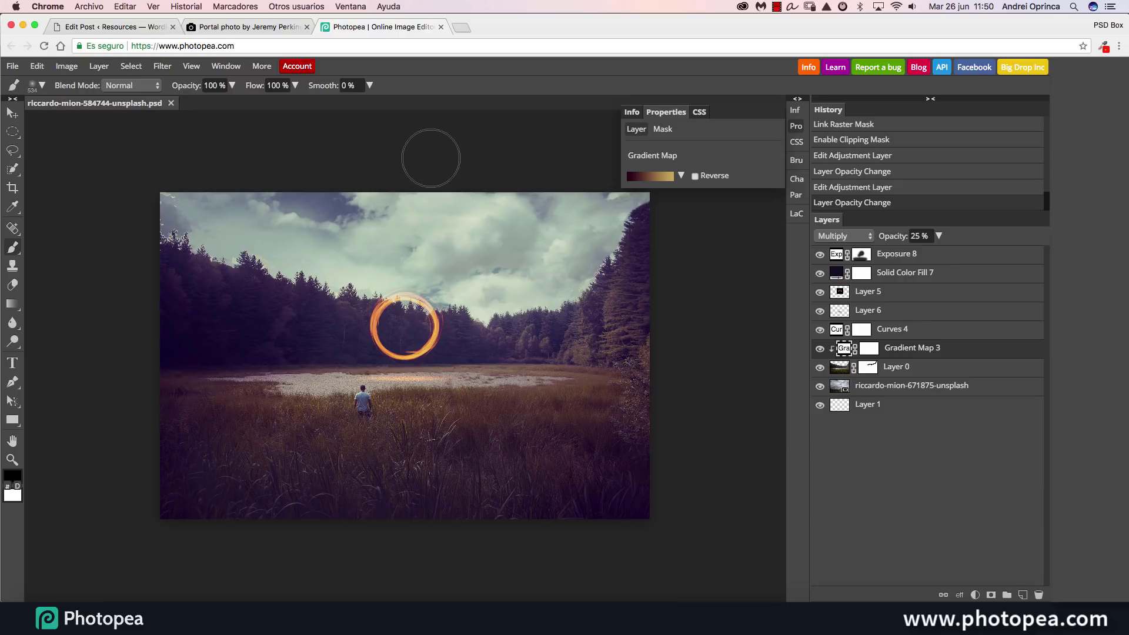
key("ctrl+plus")
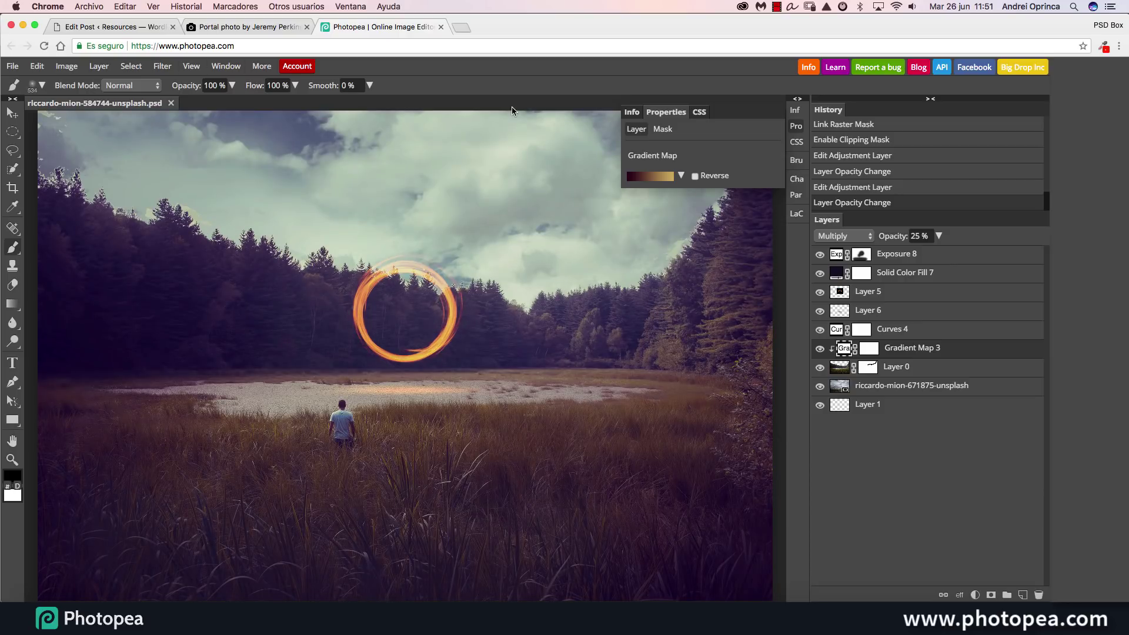